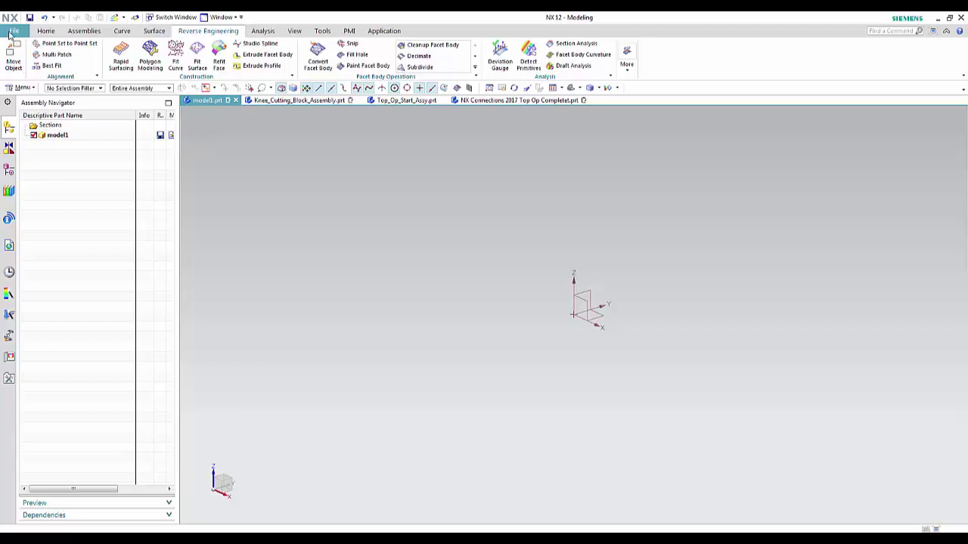
# Start an STL import and choose knee.stl as the source file
pyautogui.click(14, 31)
pyautogui.moveTo(44, 159)
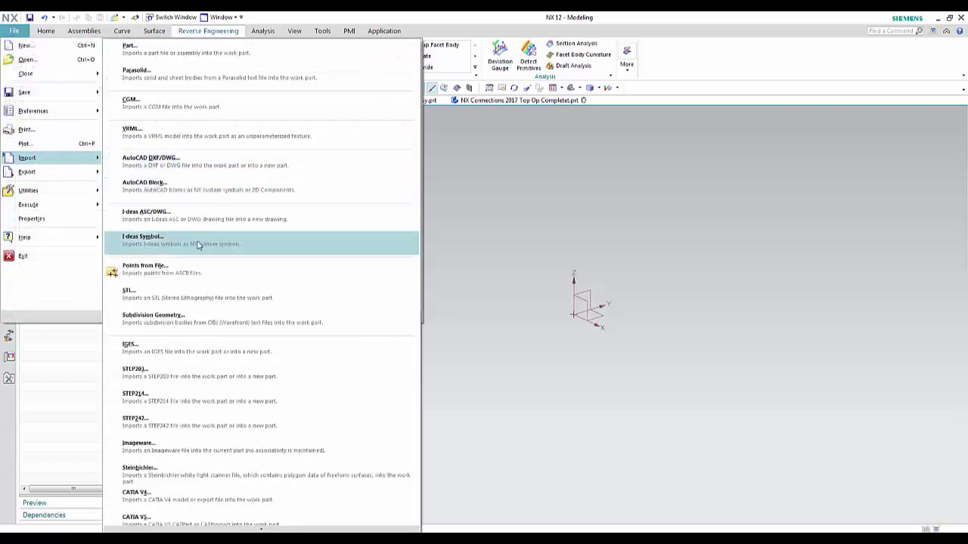
pyautogui.click(215, 293)
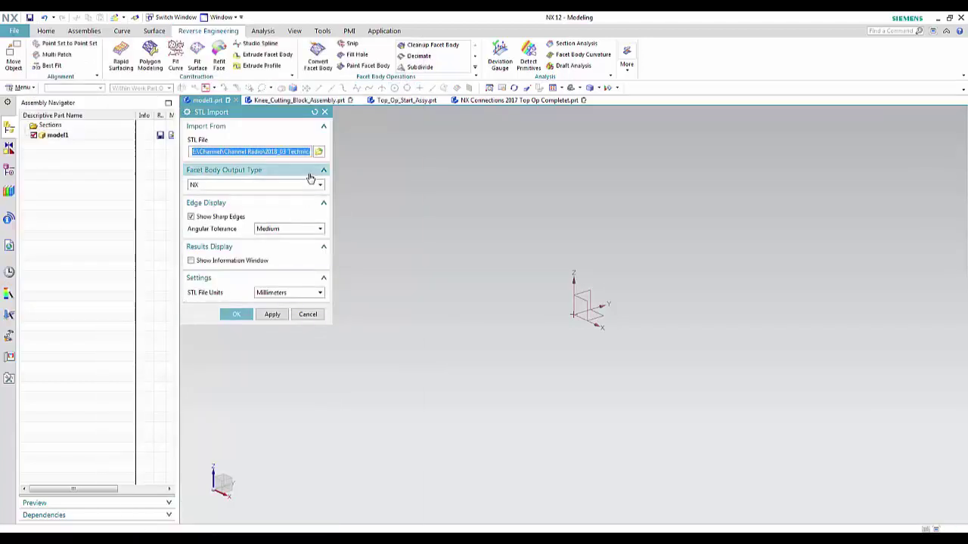
pyautogui.click(319, 152)
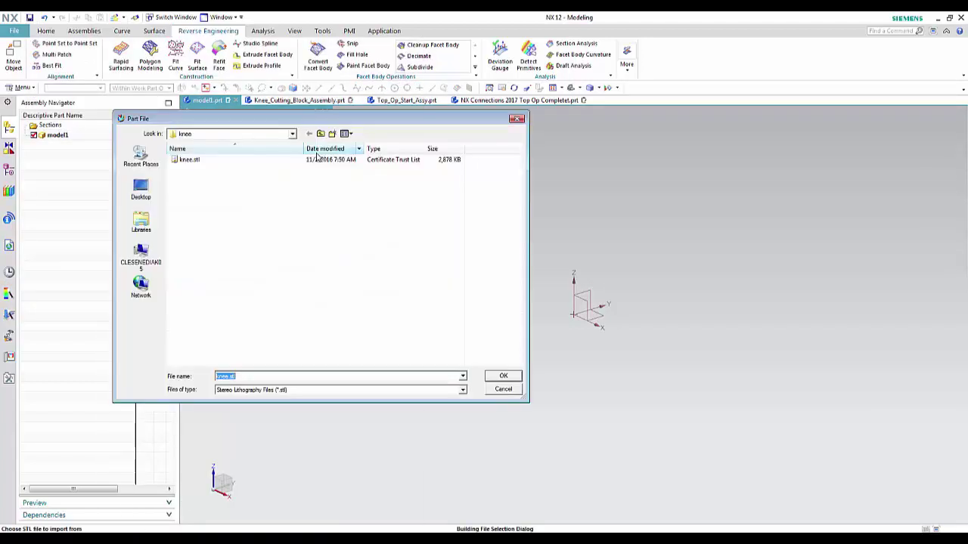
pyautogui.click(189, 160)
pyautogui.click(502, 376)
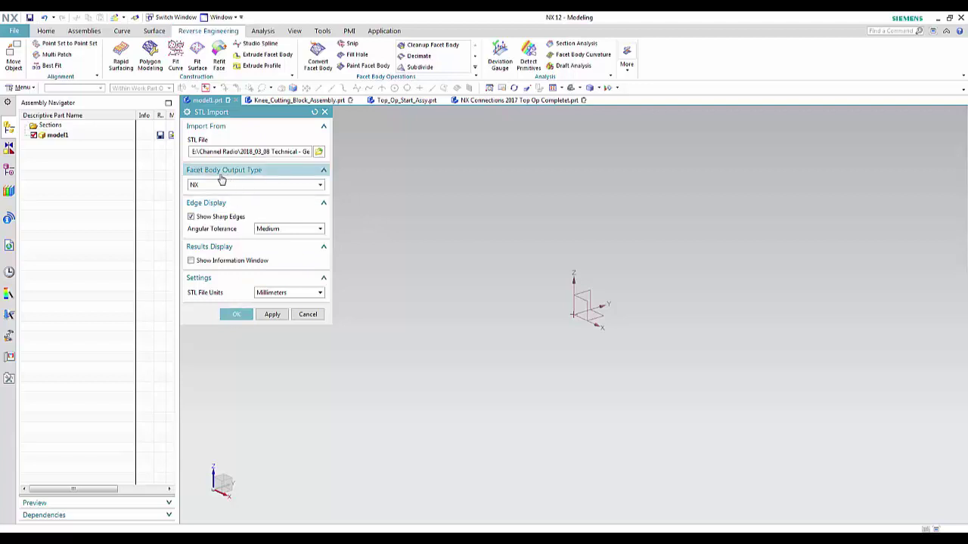
# Import the STL with NX as the facet body output type and fit the bone in view
pyautogui.click(322, 186)
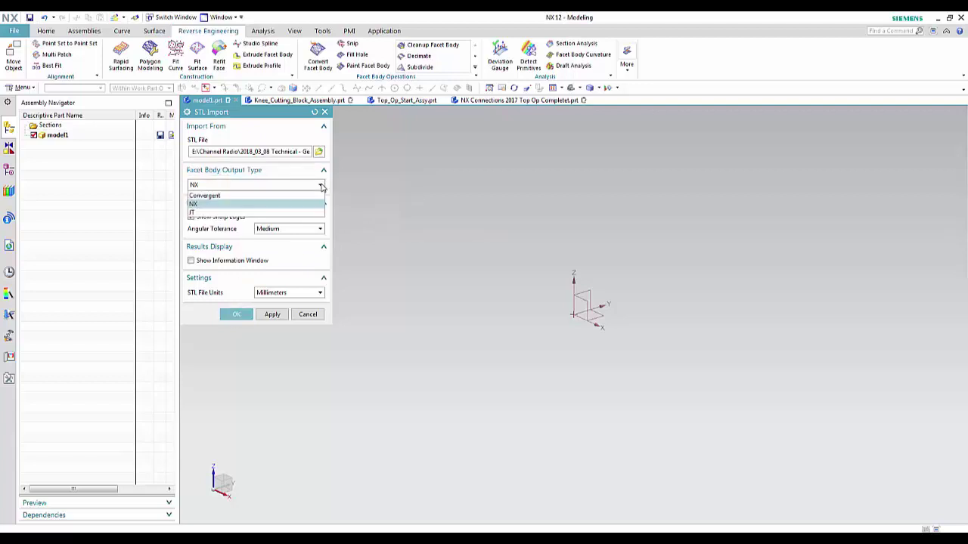
pyautogui.click(261, 204)
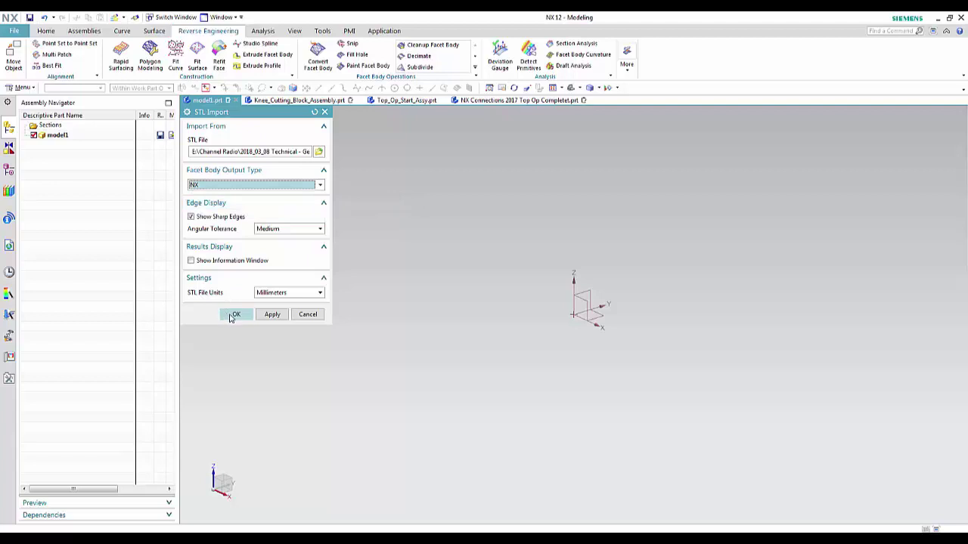
pyautogui.click(233, 315)
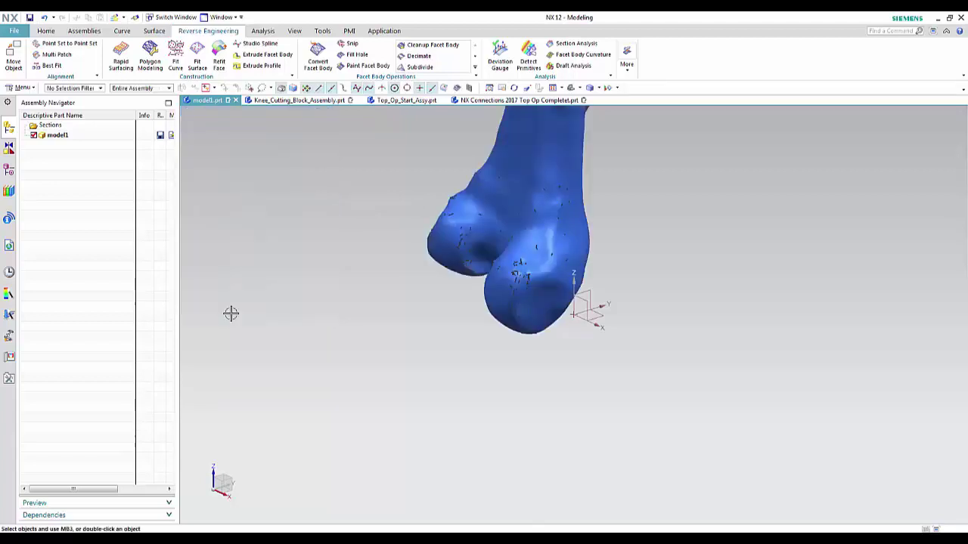
pyautogui.hotkey('ctrl', 'f')
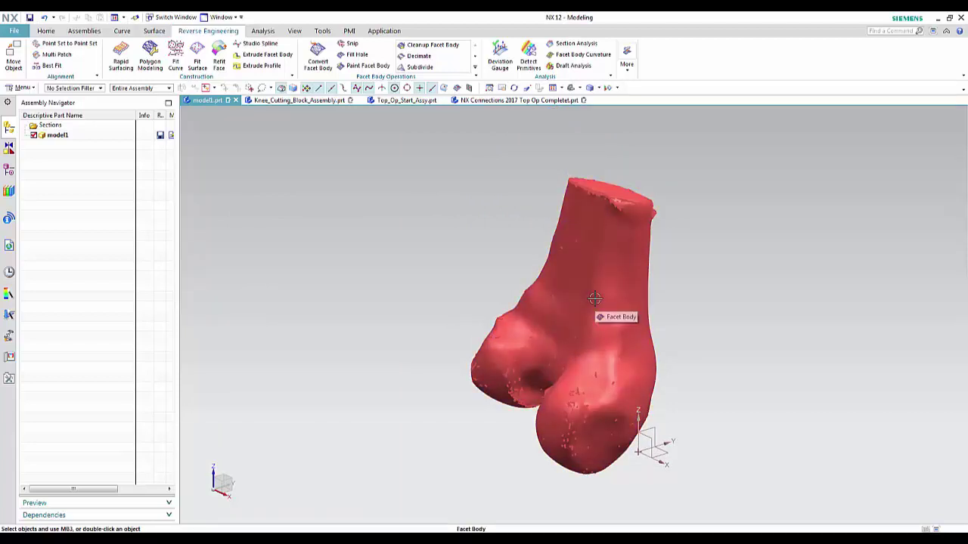
pyautogui.click(594, 298)
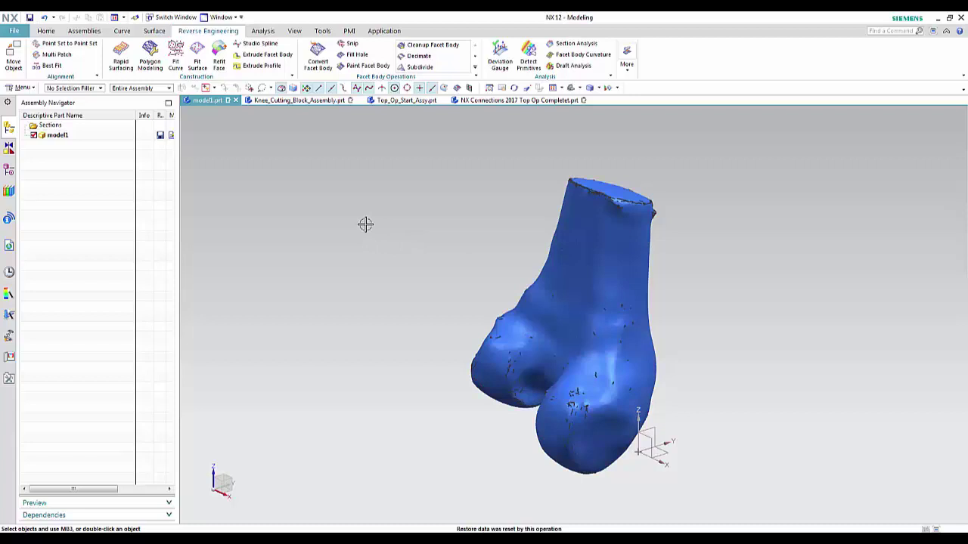
# Smooth the rough facet patch in the middle of the bone's shaft with smoothing factor 1 and 100% modification
pyautogui.moveTo(365, 222); pyautogui.dragTo(458, 328, button='middle')
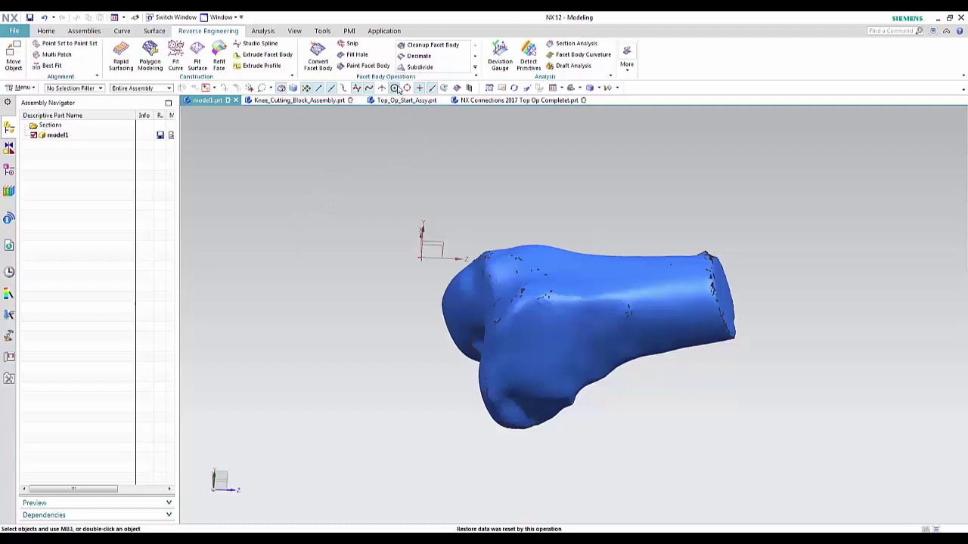
pyautogui.click(475, 68)
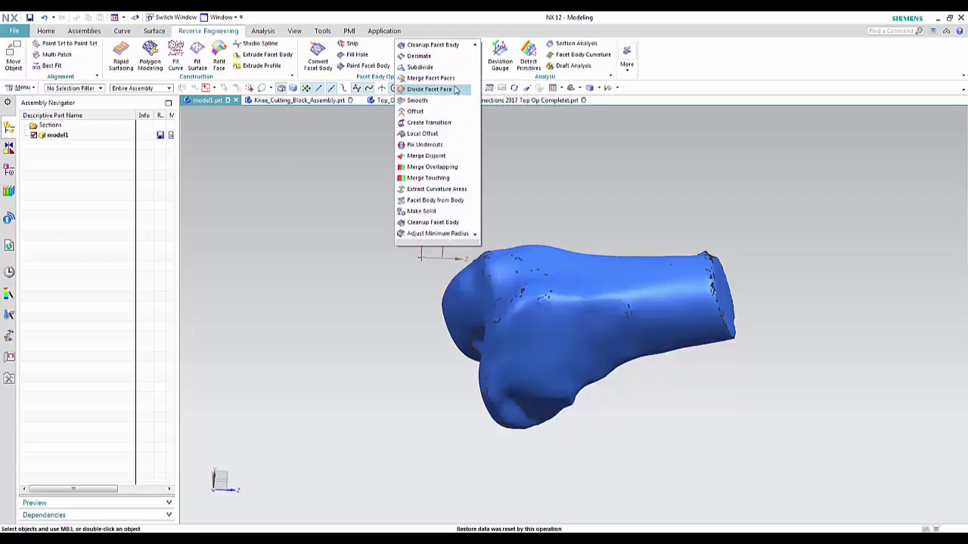
pyautogui.click(437, 100)
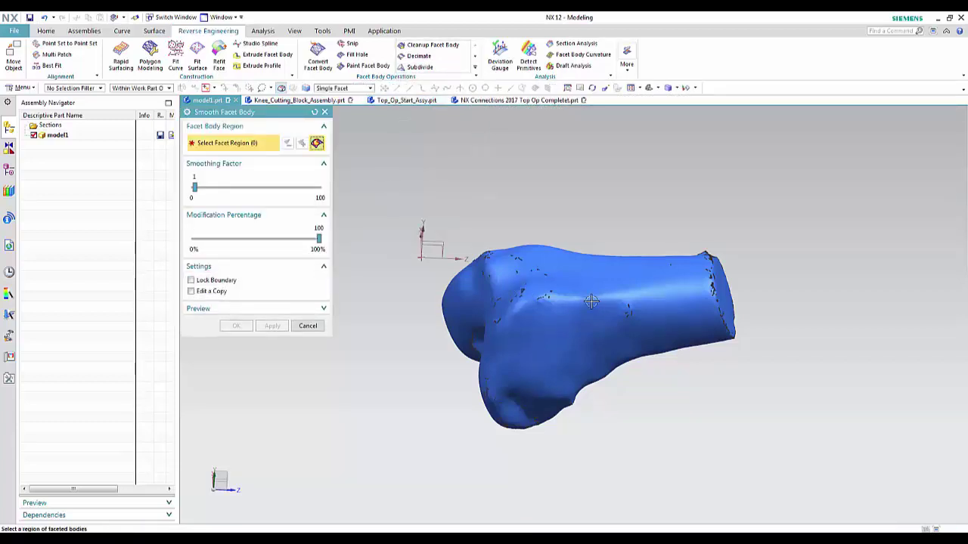
pyautogui.moveTo(646, 351); pyautogui.dragTo(593, 334, button='middle')
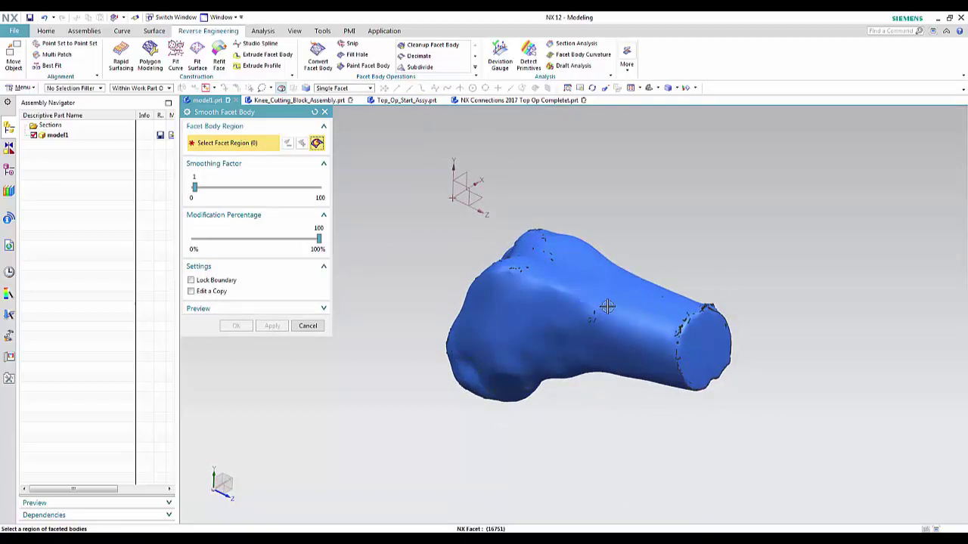
pyautogui.moveTo(607, 304)
pyautogui.mouseDown()
pyautogui.moveTo(578, 333)
pyautogui.moveTo(622, 346)
pyautogui.moveTo(618, 354)
pyautogui.mouseUp()
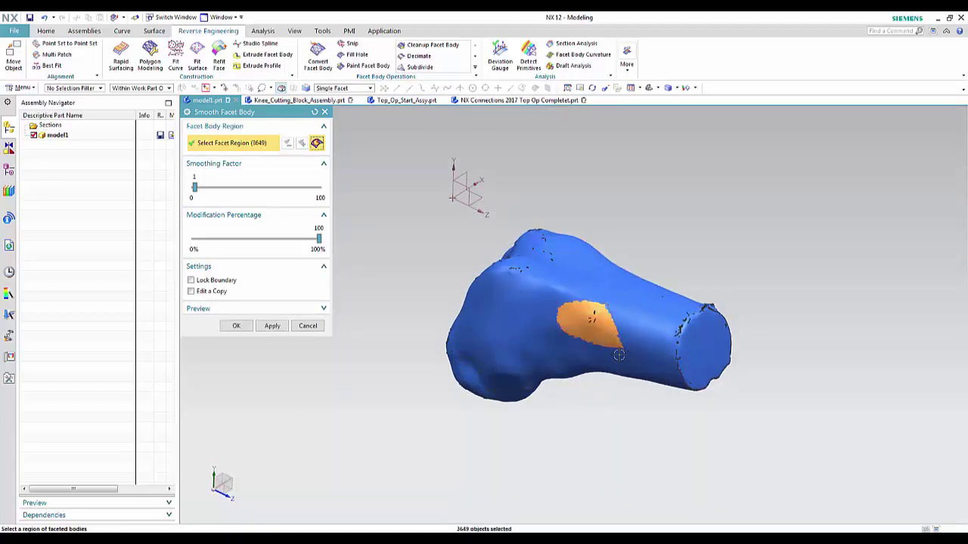
pyautogui.click(270, 326)
pyautogui.scroll(5, 597, 323)
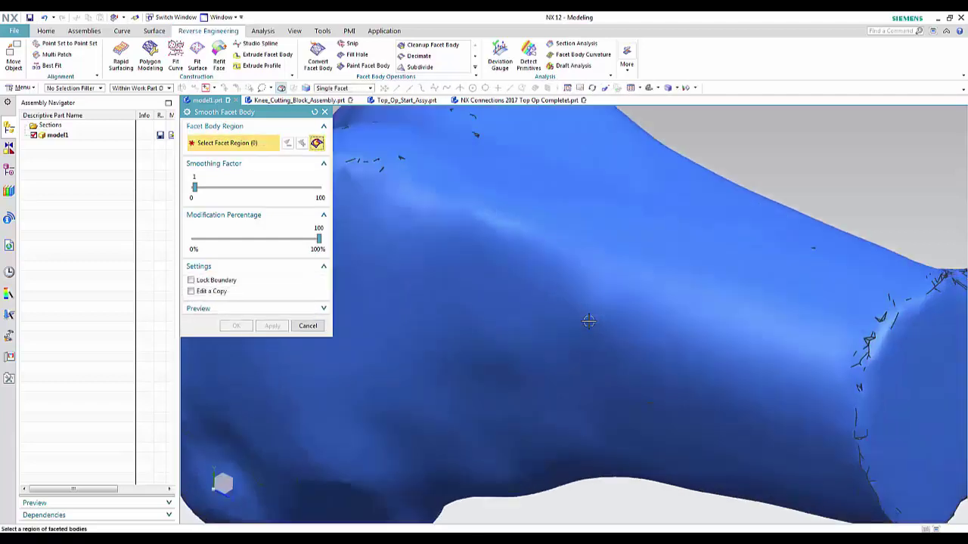
pyautogui.scroll(-5, 633, 304)
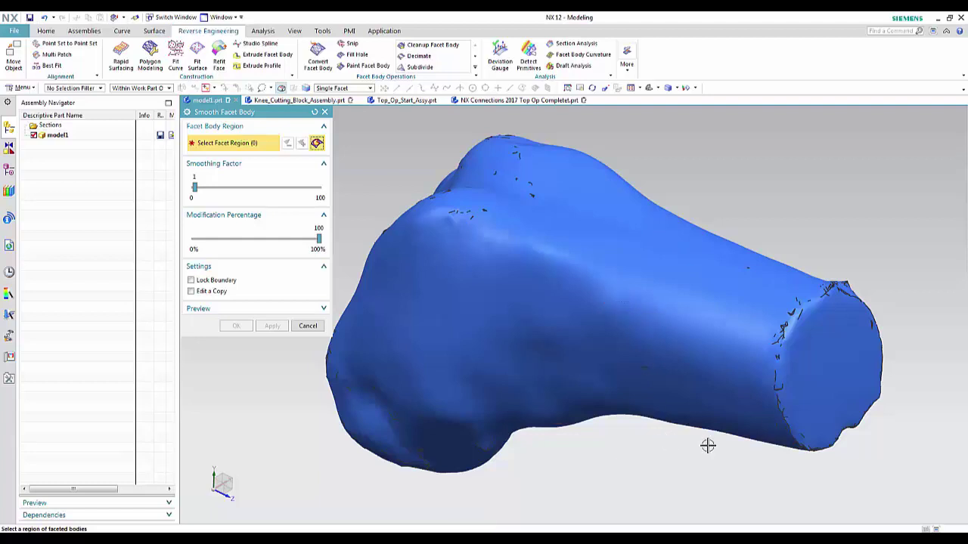
pyautogui.click(302, 324)
# Examine the bone's two condyles and the notch between them for surface defects
pyautogui.scroll(-3, 335, 270)
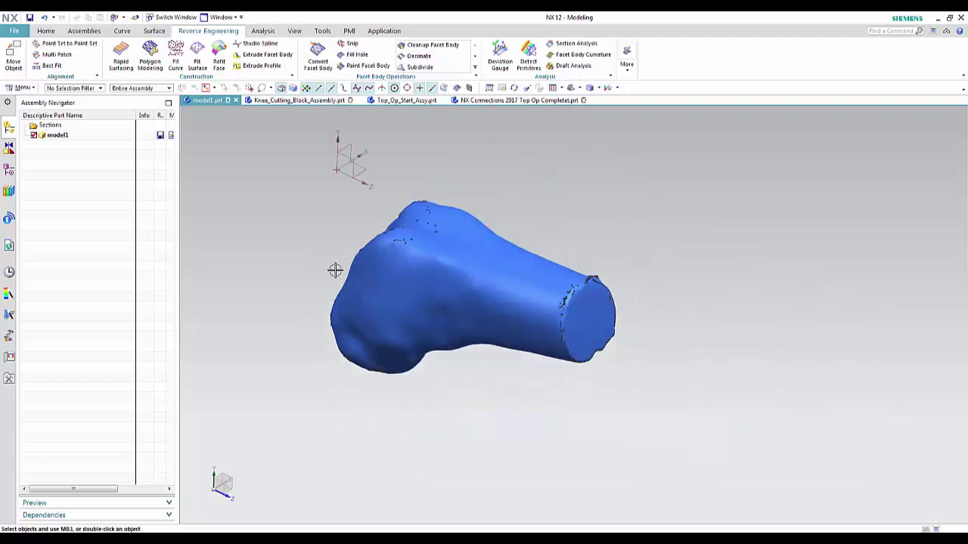
pyautogui.moveTo(300, 233); pyautogui.dragTo(285, 402, button='middle')
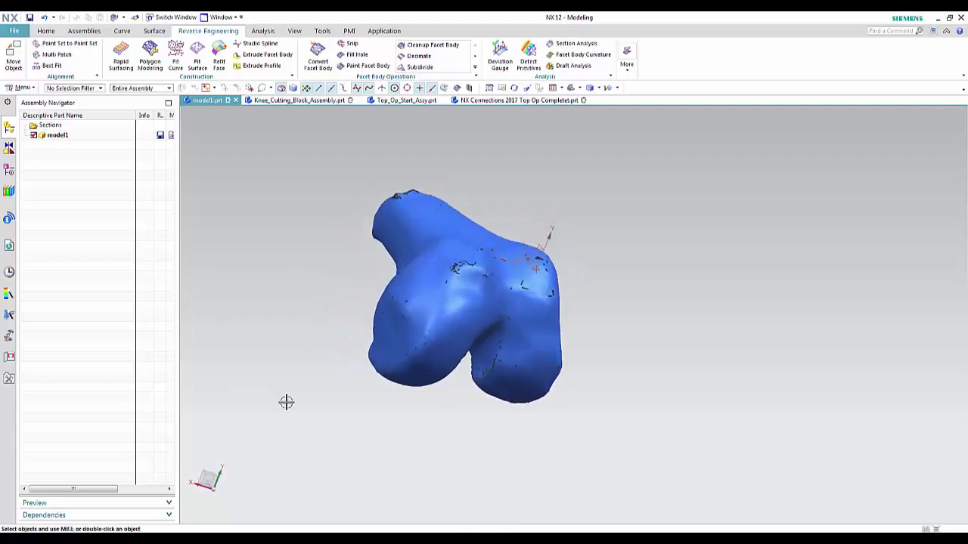
pyautogui.moveTo(332, 356); pyautogui.dragTo(454, 387, button='middle')
pyautogui.scroll(-5, 458, 386)
pyautogui.scroll(-3, 460, 382)
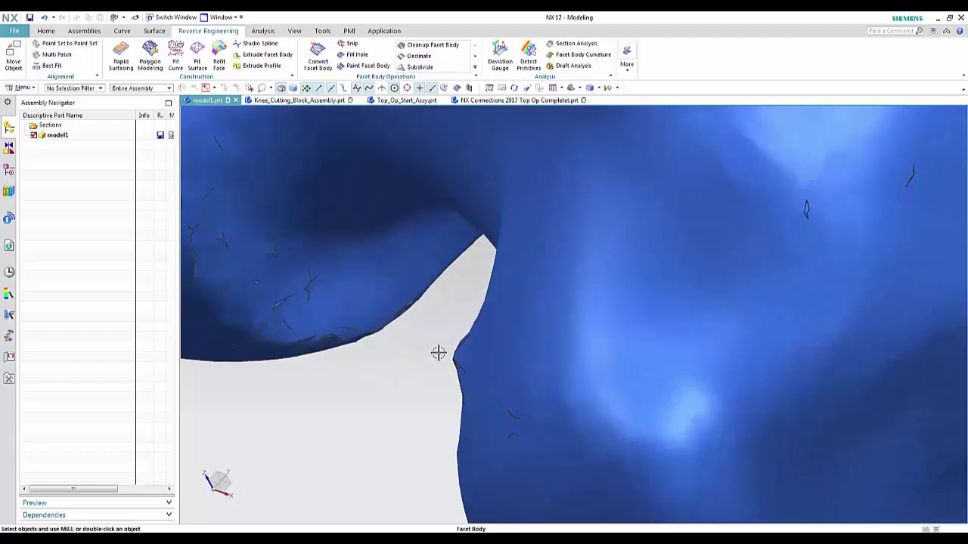
pyautogui.moveTo(439, 354); pyautogui.dragTo(564, 350, button='middle')
pyautogui.scroll(1, 564, 351)
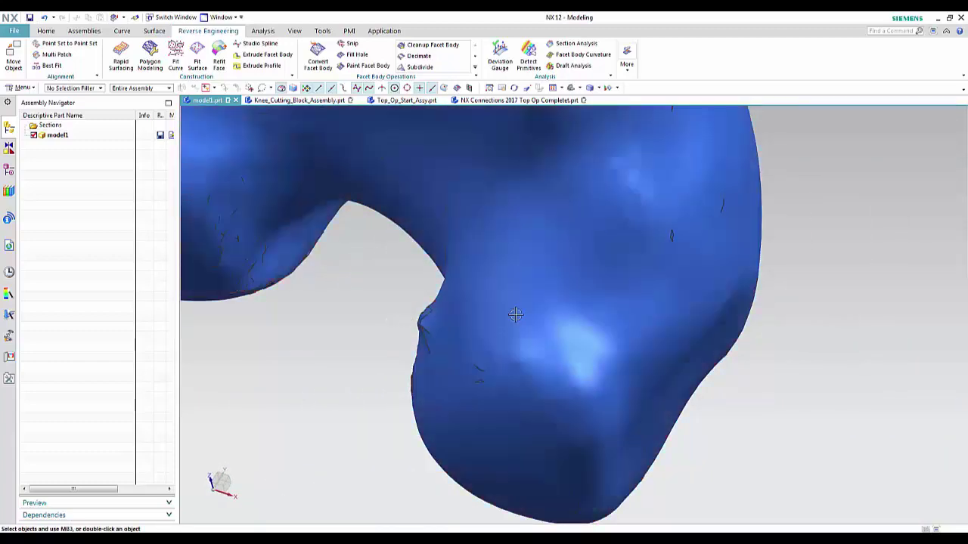
pyautogui.moveTo(639, 333); pyautogui.dragTo(607, 353, button='middle')
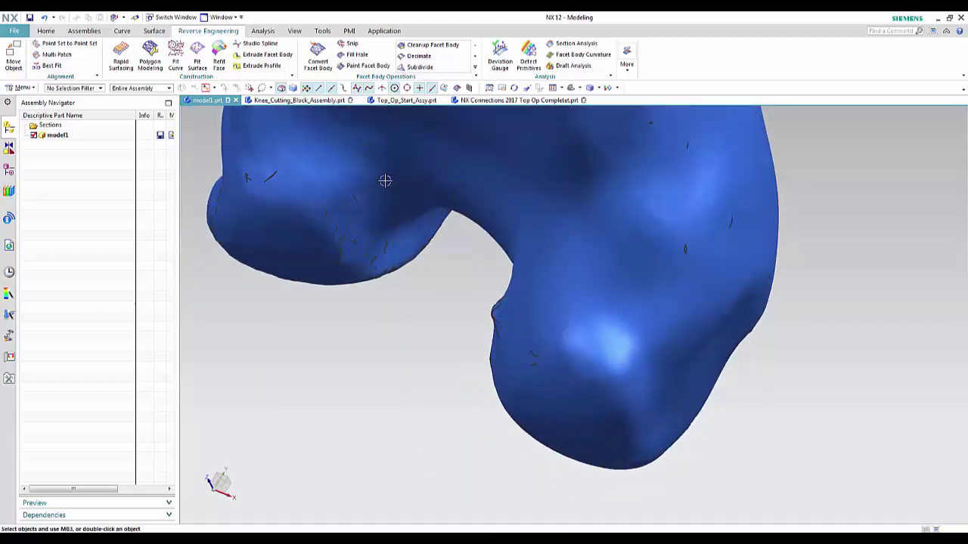
# Snip the small protrusion off the condyle's inner edge with a closed five-point boundary, keeping the region outside it
pyautogui.click(351, 45)
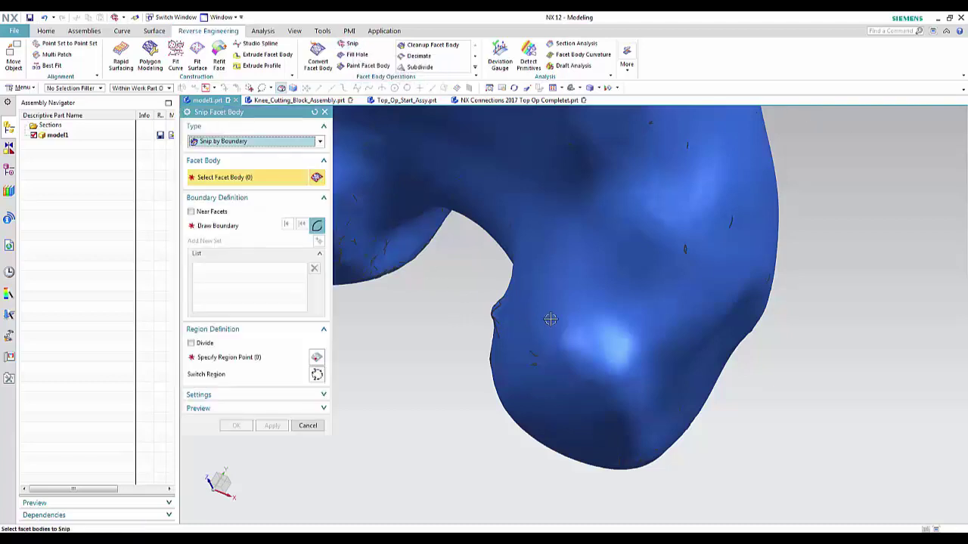
pyautogui.click(561, 319)
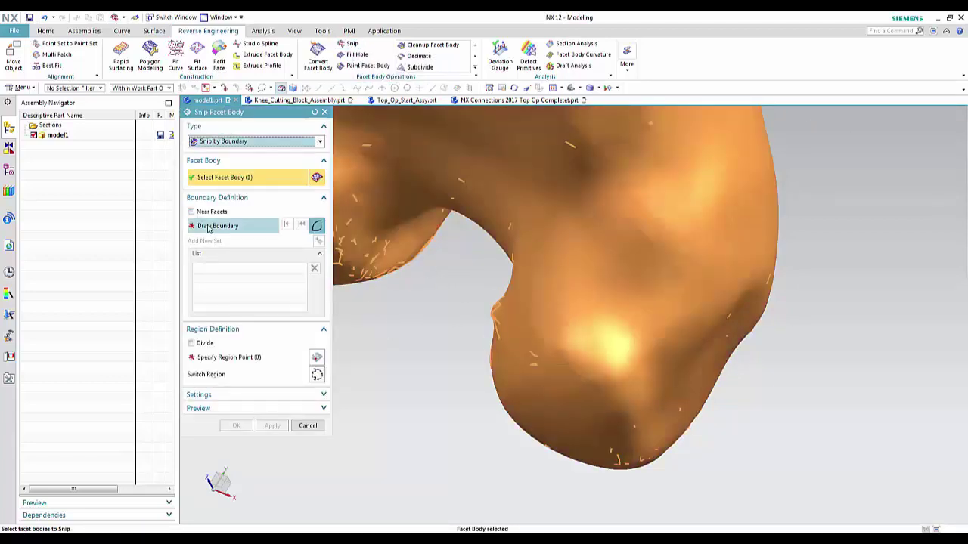
pyautogui.click(212, 226)
pyautogui.click(468, 281)
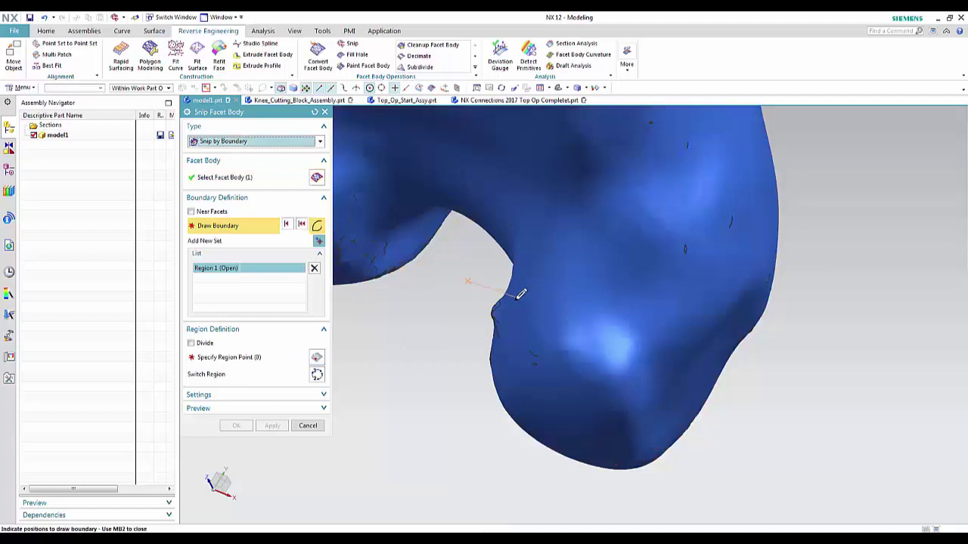
pyautogui.click(519, 347)
pyautogui.click(462, 347)
pyautogui.click(456, 307)
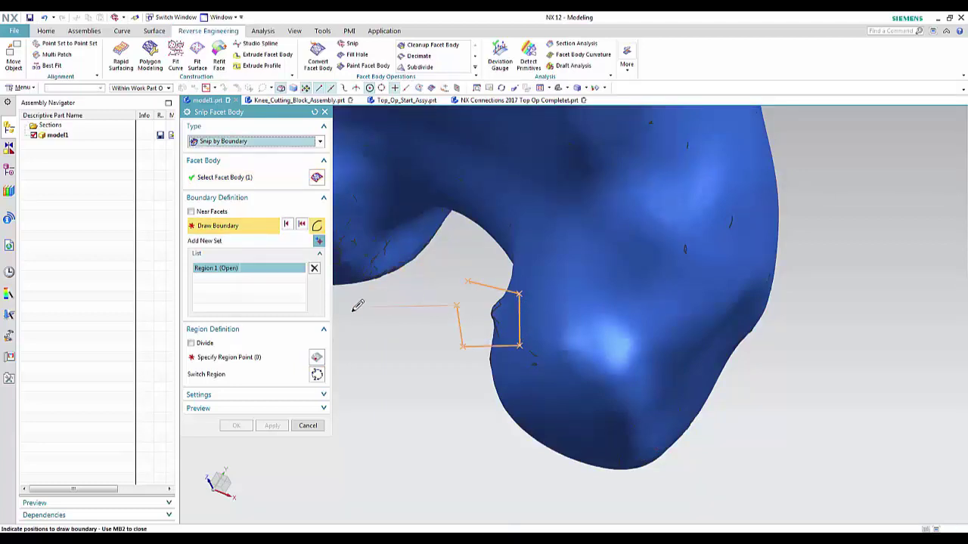
pyautogui.click(317, 242)
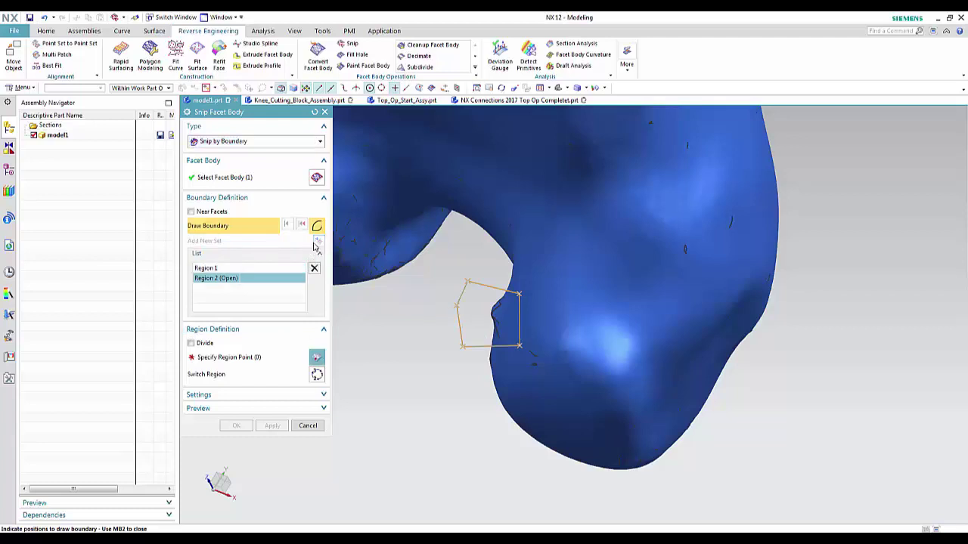
pyautogui.click(237, 357)
pyautogui.click(588, 318)
pyautogui.click(227, 428)
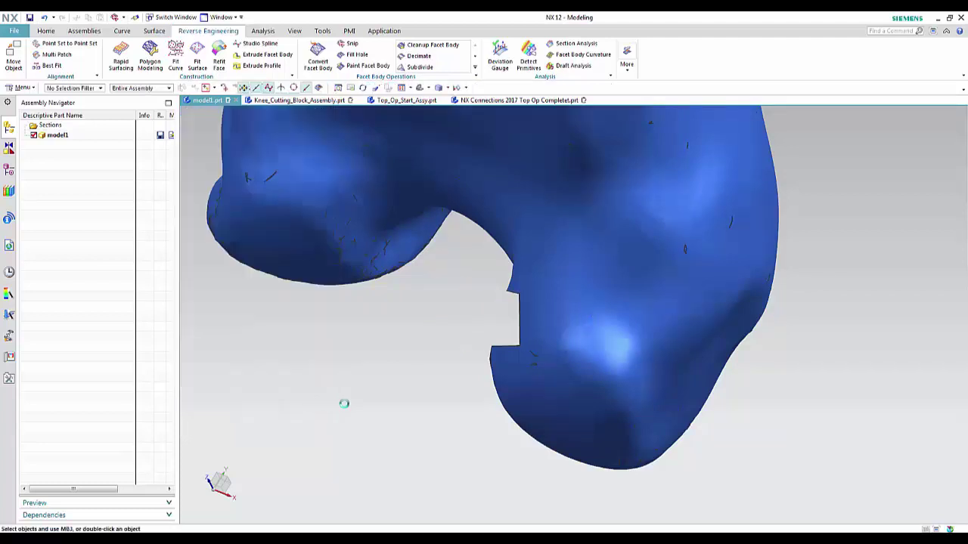
# Fill the snipped opening on the condyle's inner edge with Tangent Based smoothness
pyautogui.moveTo(341, 401); pyautogui.dragTo(370, 371, button='middle')
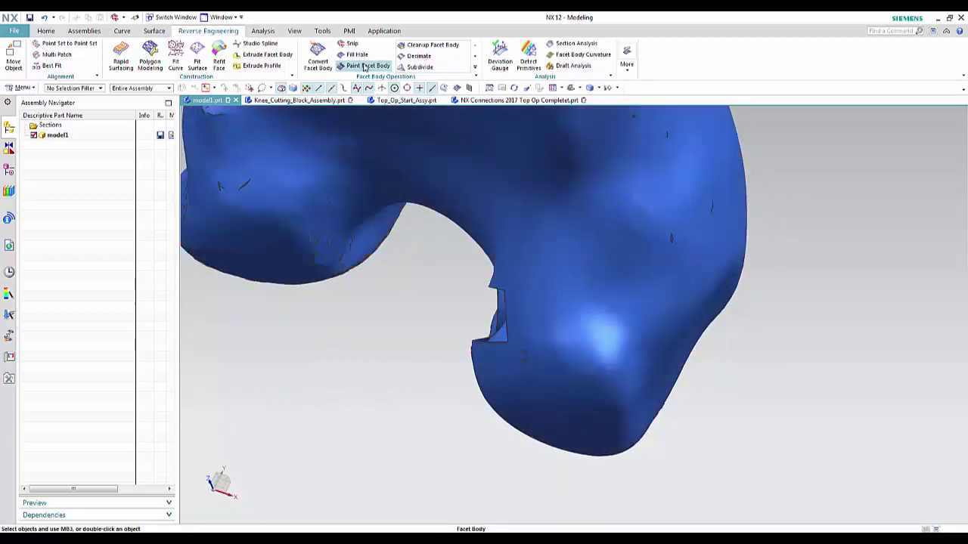
pyautogui.click(354, 54)
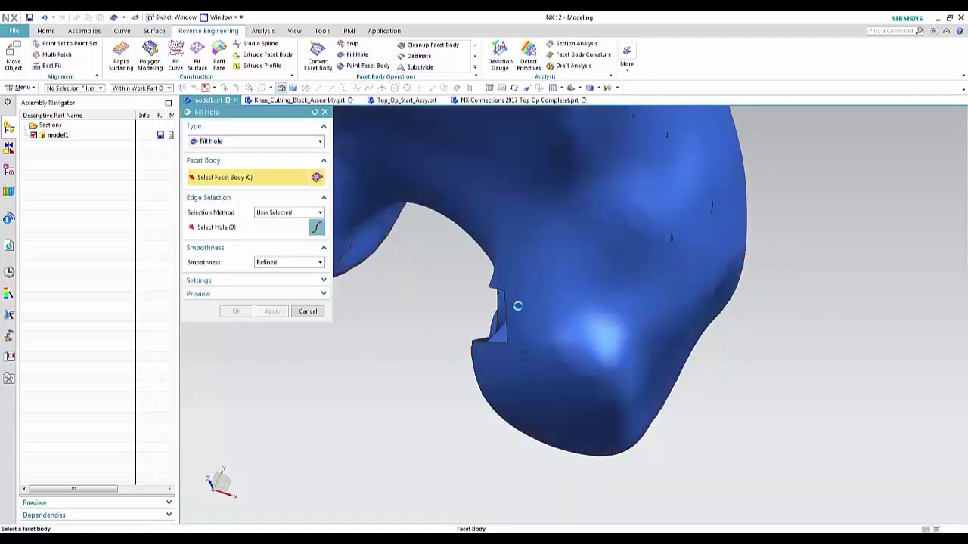
pyautogui.click(517, 306)
pyautogui.click(504, 306)
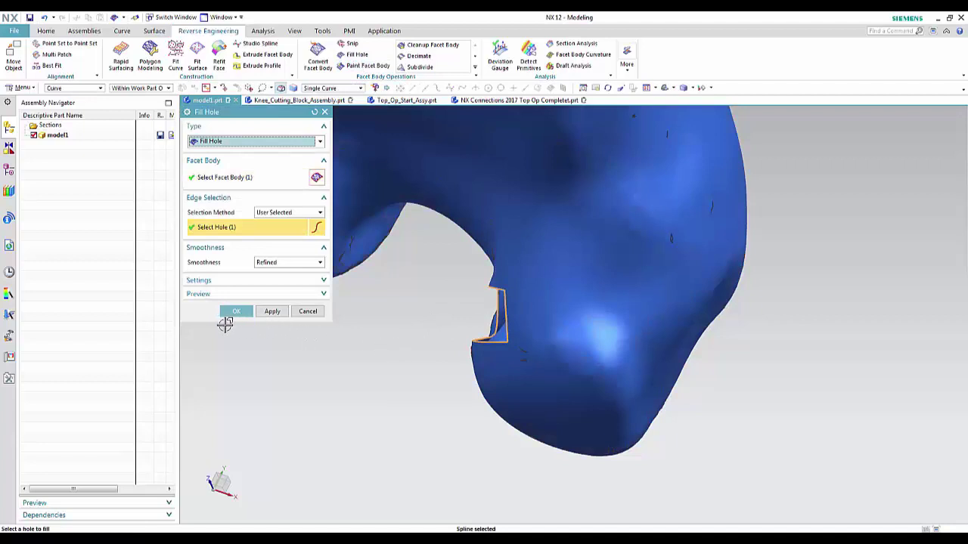
pyautogui.click(319, 265)
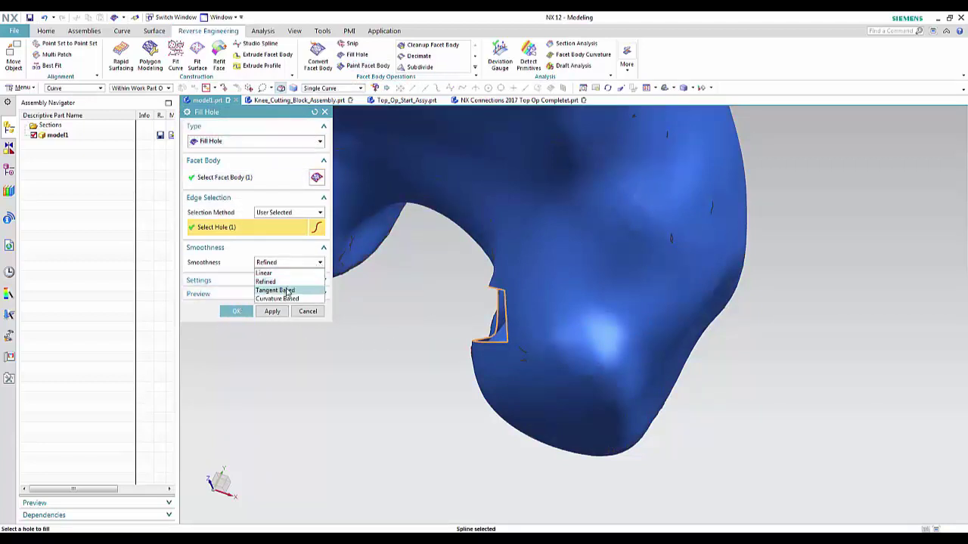
pyautogui.click(306, 288)
pyautogui.click(233, 312)
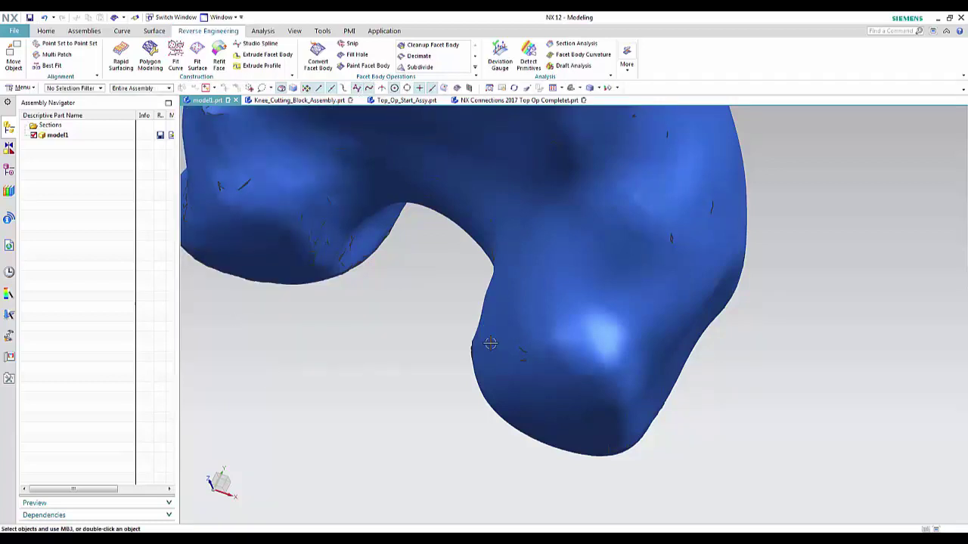
# Inspect the filled area and the whole bone from several sides, ending in the nearest orthographic side view
pyautogui.moveTo(492, 345); pyautogui.dragTo(511, 374, button='middle')
pyautogui.moveTo(564, 397); pyautogui.dragTo(473, 356, button='middle')
pyautogui.moveTo(411, 243); pyautogui.dragTo(412, 324, button='middle')
pyautogui.moveTo(460, 263); pyautogui.dragTo(436, 332, button='middle')
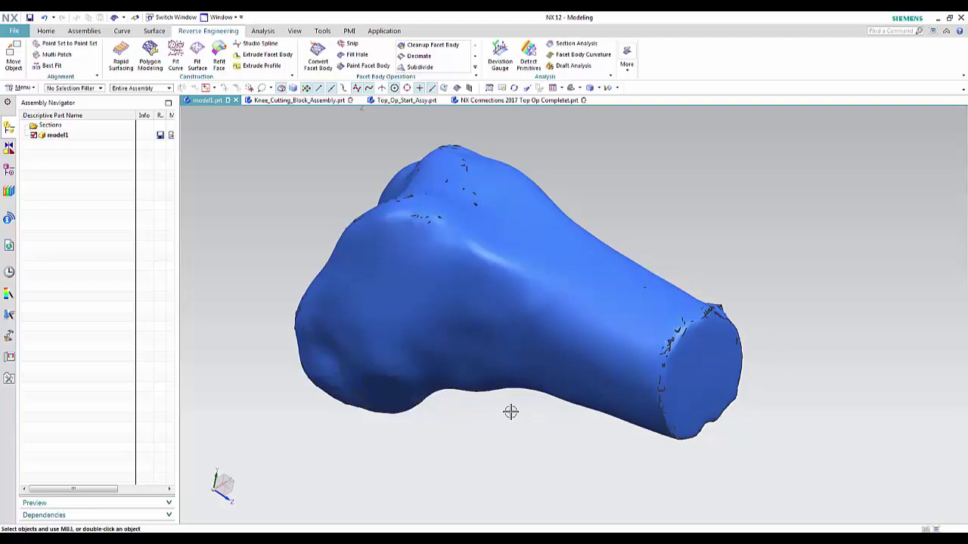
pyautogui.moveTo(425, 425); pyautogui.dragTo(464, 396, button='middle')
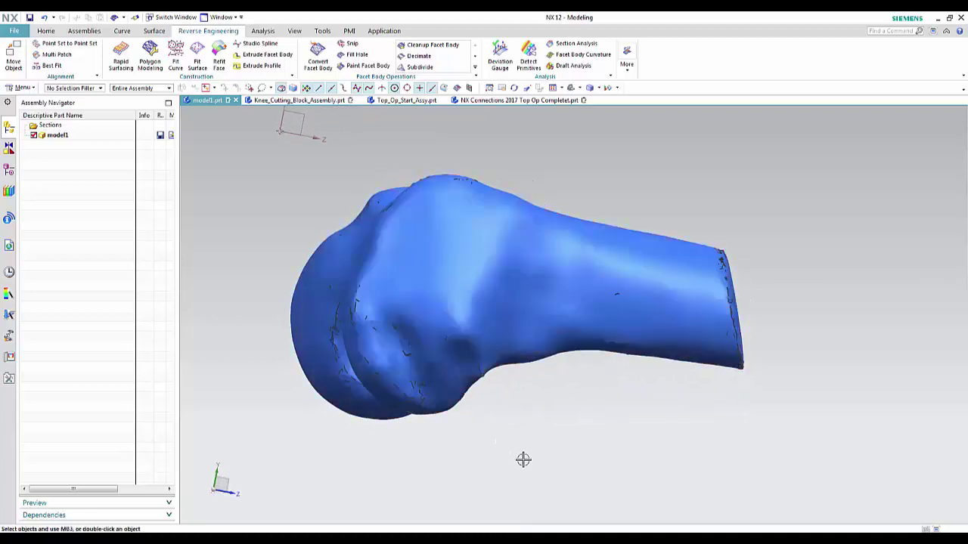
pyautogui.press('F8')
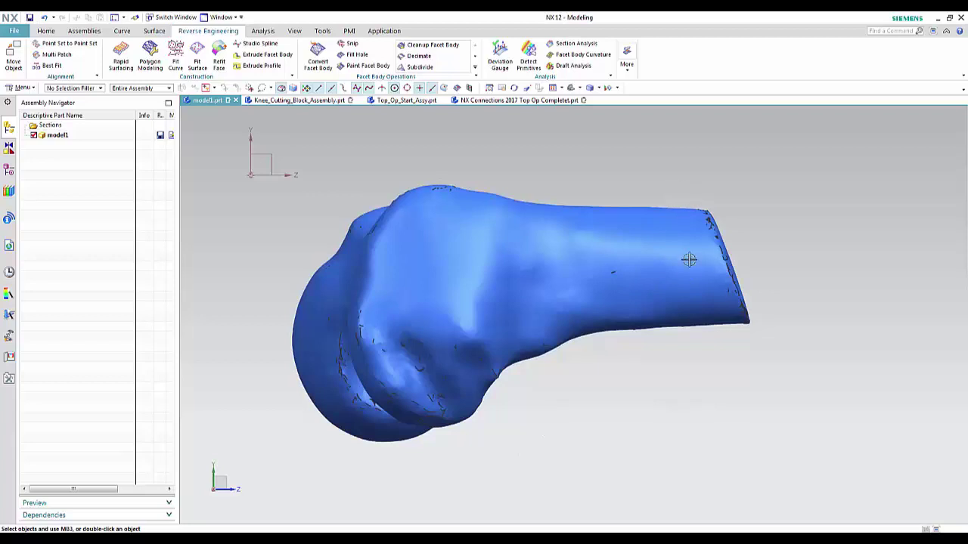
# Snip the ragged end off the bone's shaft with a closed five-point boundary, keeping the condyle side of the bone
pyautogui.click(349, 45)
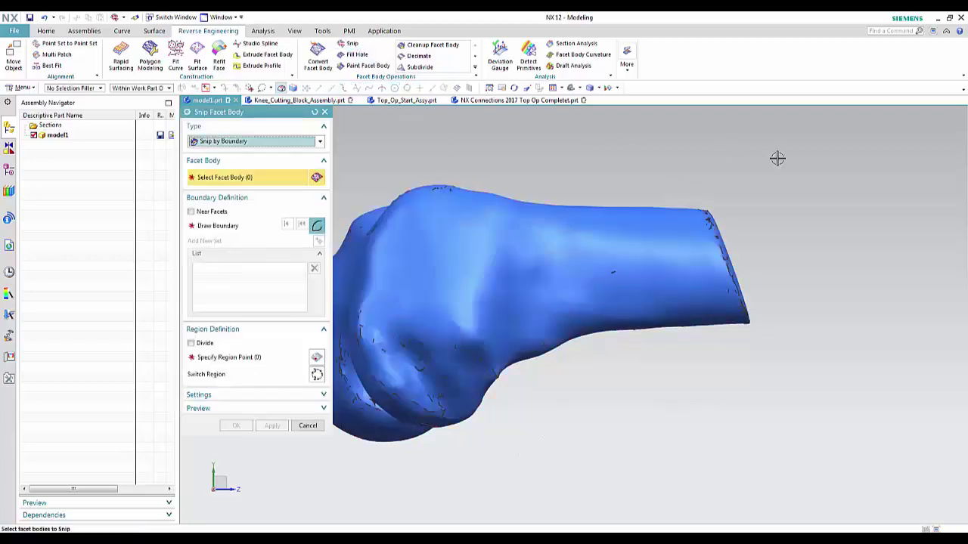
pyautogui.click(698, 232)
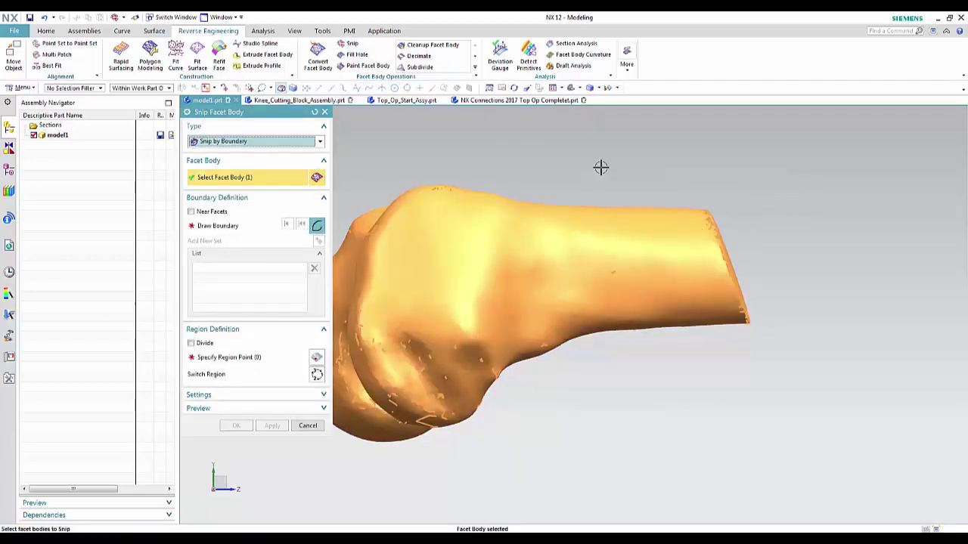
pyautogui.middleClick(546, 198)
pyautogui.click(747, 175)
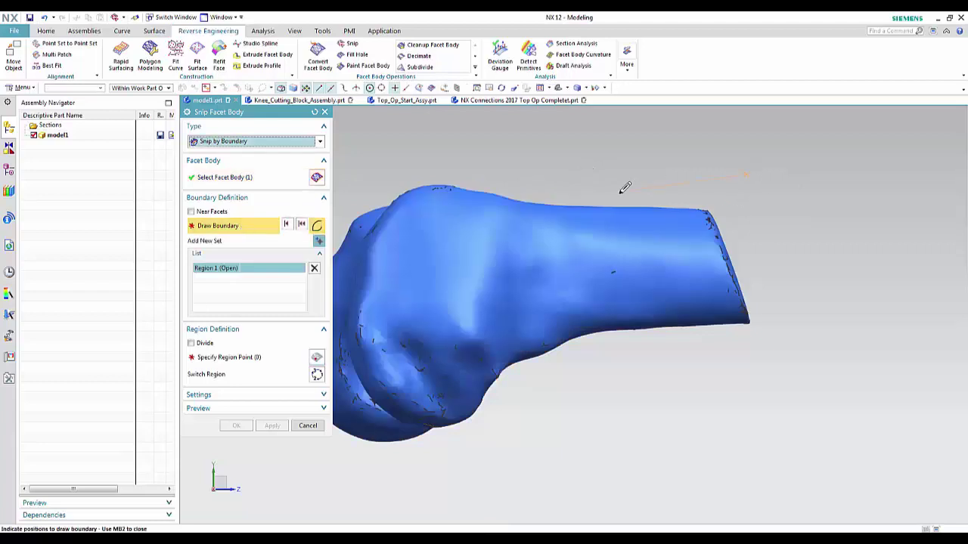
pyautogui.click(654, 180)
pyautogui.click(692, 369)
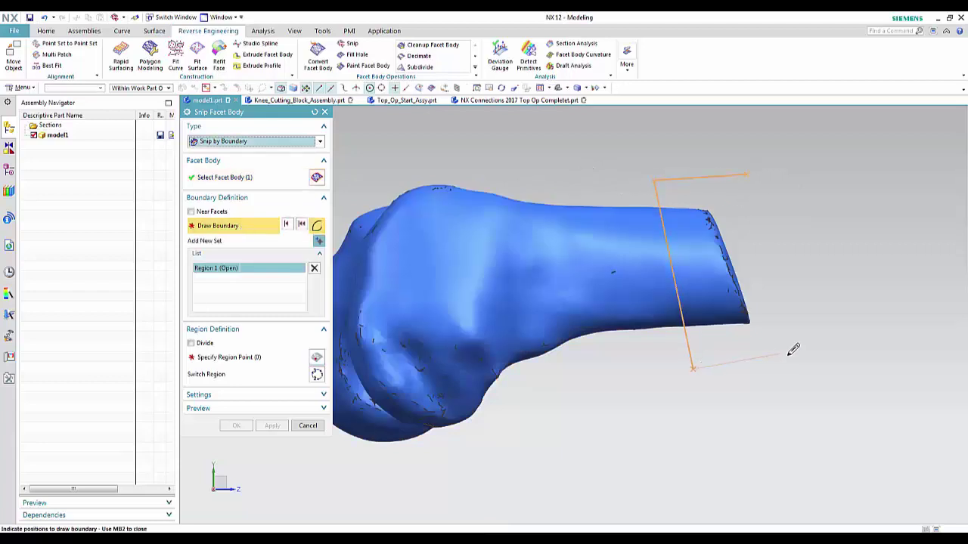
pyautogui.click(809, 352)
pyautogui.click(757, 188)
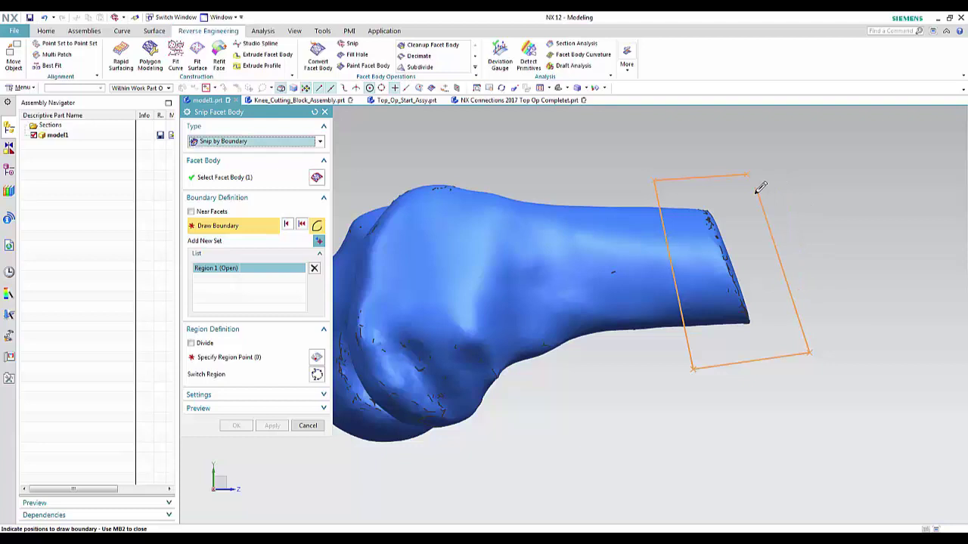
pyautogui.middleClick(371, 283)
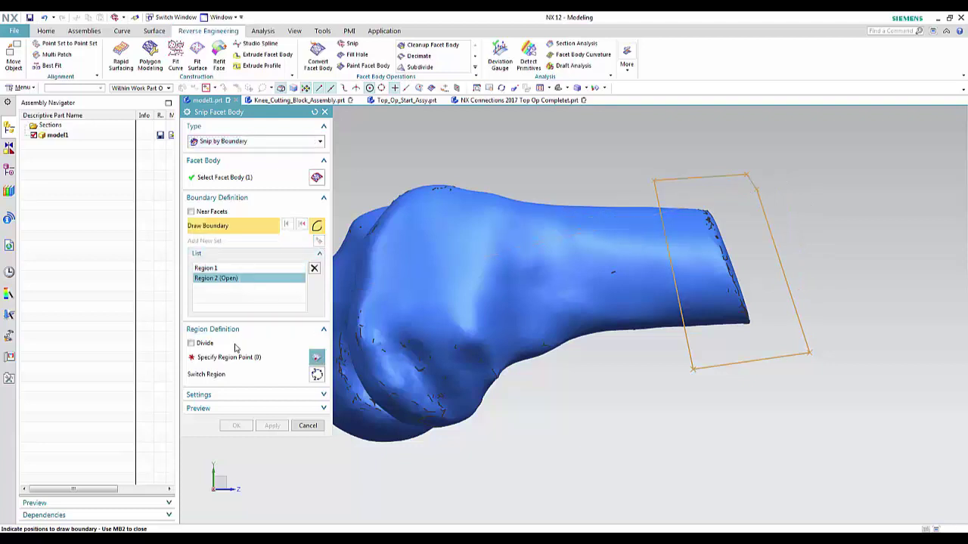
pyautogui.click(277, 354)
pyautogui.click(476, 269)
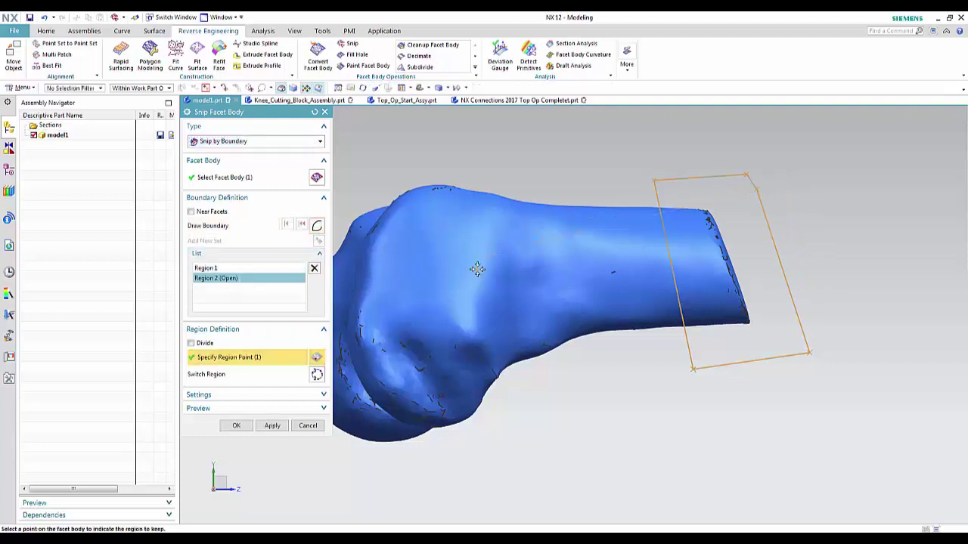
pyautogui.click(238, 424)
# Fill the open hole at the shaft's cut end with Refined smoothness
pyautogui.moveTo(588, 270); pyautogui.dragTo(416, 144, button='middle')
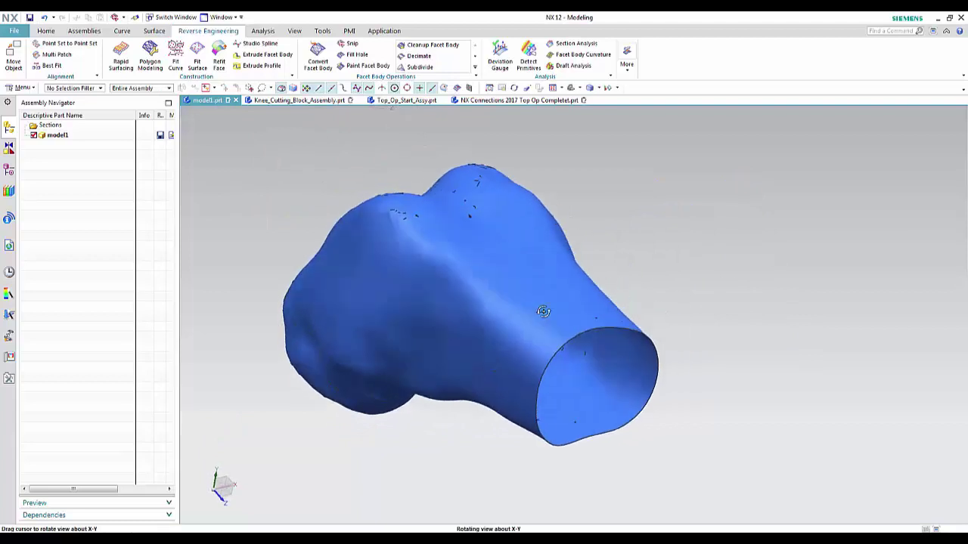
pyautogui.click(354, 54)
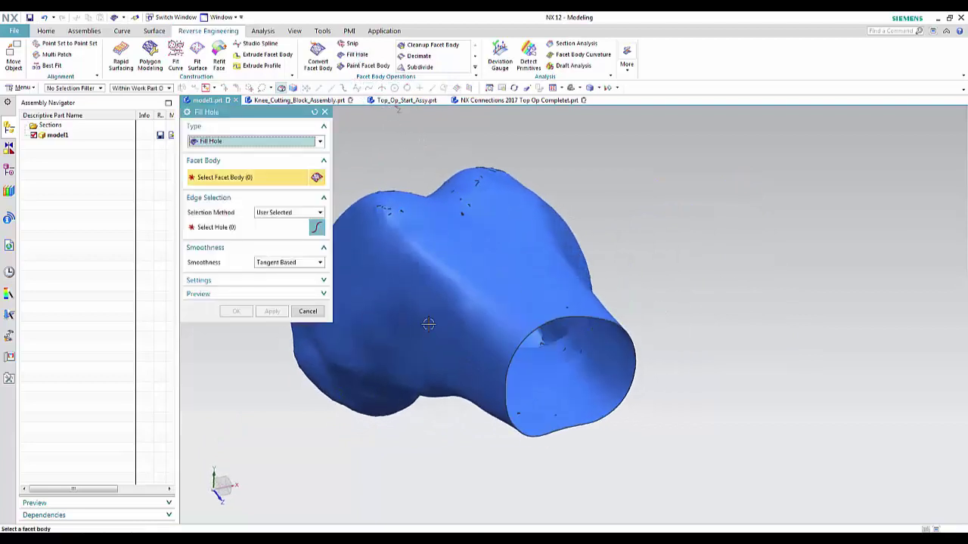
pyautogui.click(632, 348)
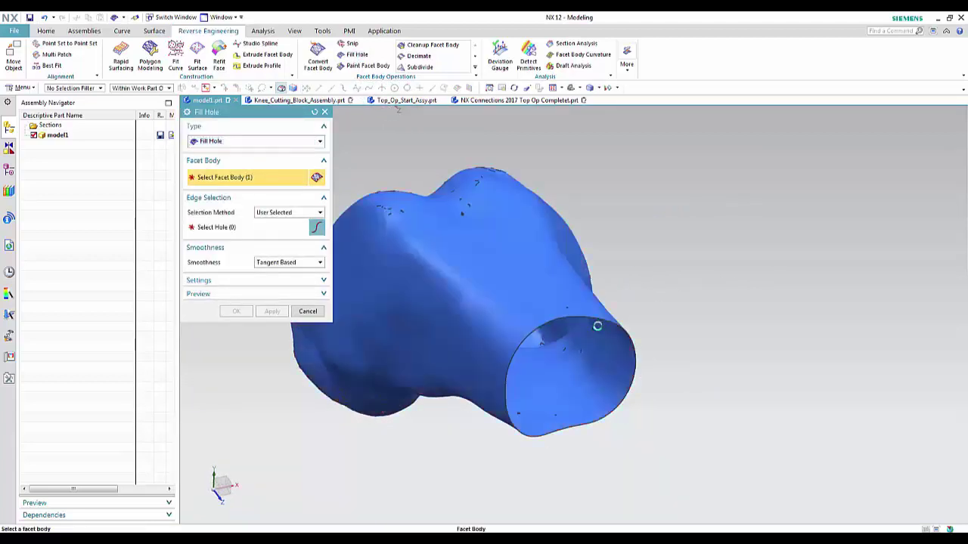
pyautogui.click(597, 319)
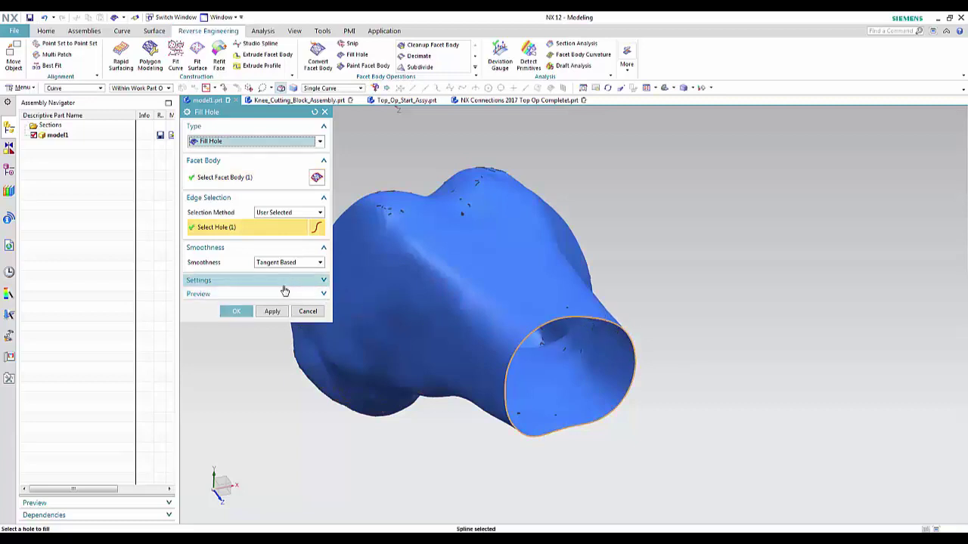
pyautogui.click(318, 263)
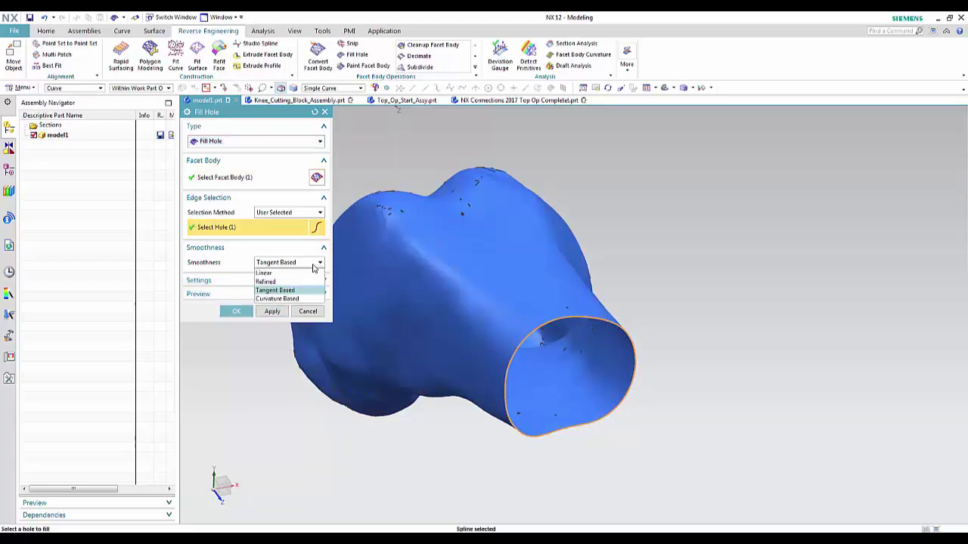
pyautogui.click(272, 282)
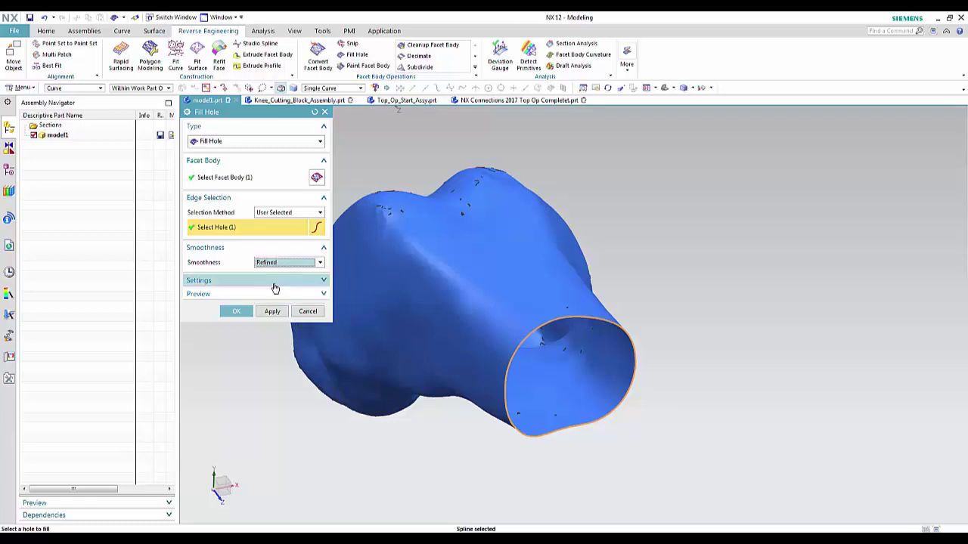
pyautogui.click(236, 312)
# Convert the bone's facet body to a Convergent body with automatic cleanup, deleting the input body, and check it in the model history
pyautogui.moveTo(393, 324); pyautogui.dragTo(534, 338, button='middle')
pyautogui.scroll(-1, 592, 333)
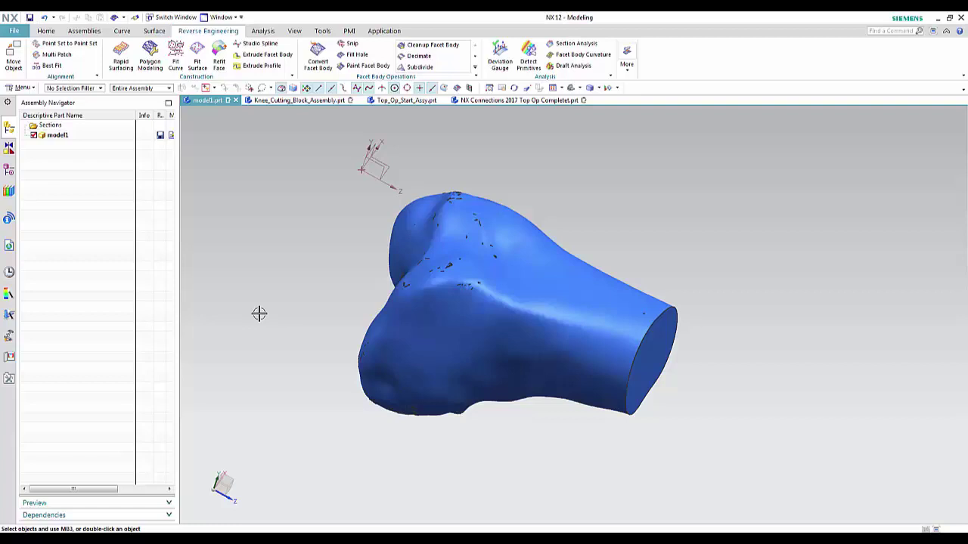
pyautogui.click(318, 62)
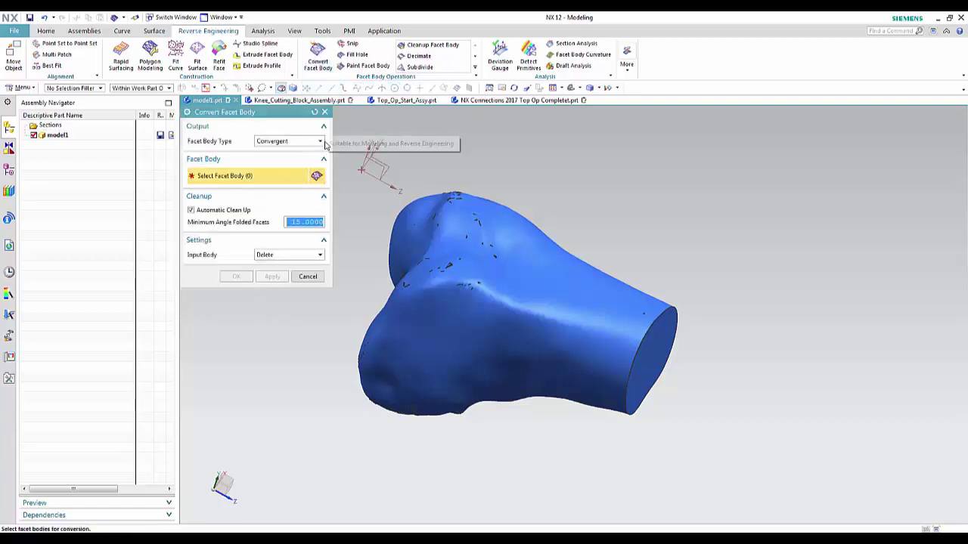
pyautogui.click(547, 305)
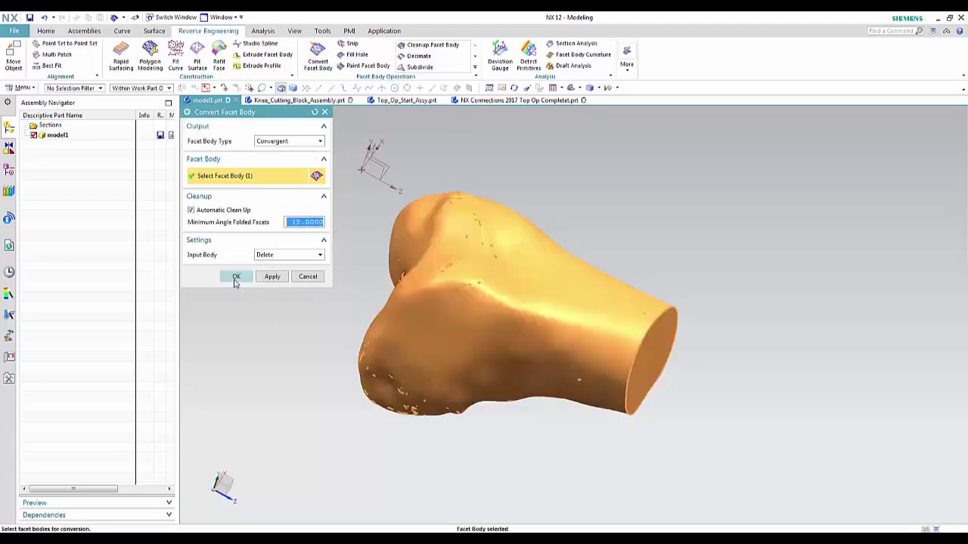
pyautogui.click(235, 277)
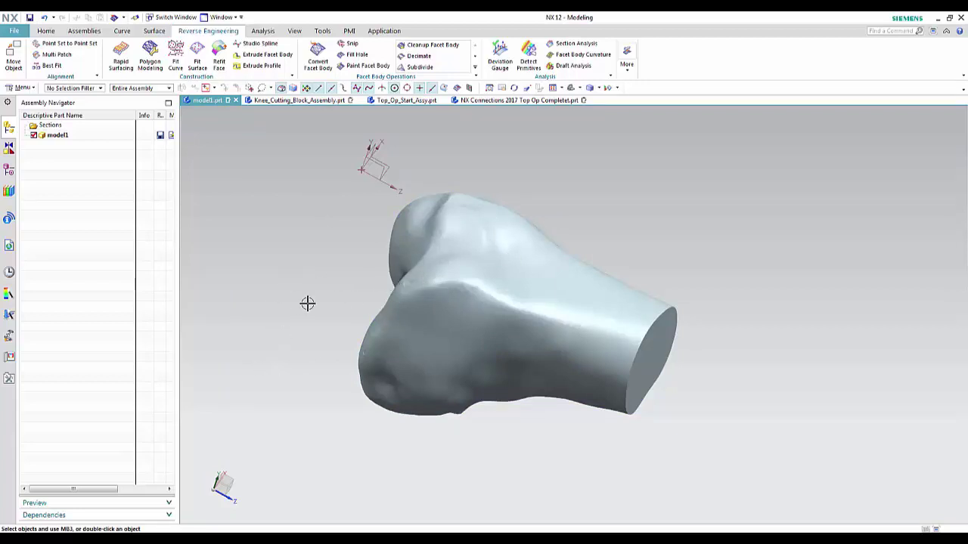
pyautogui.click(9, 171)
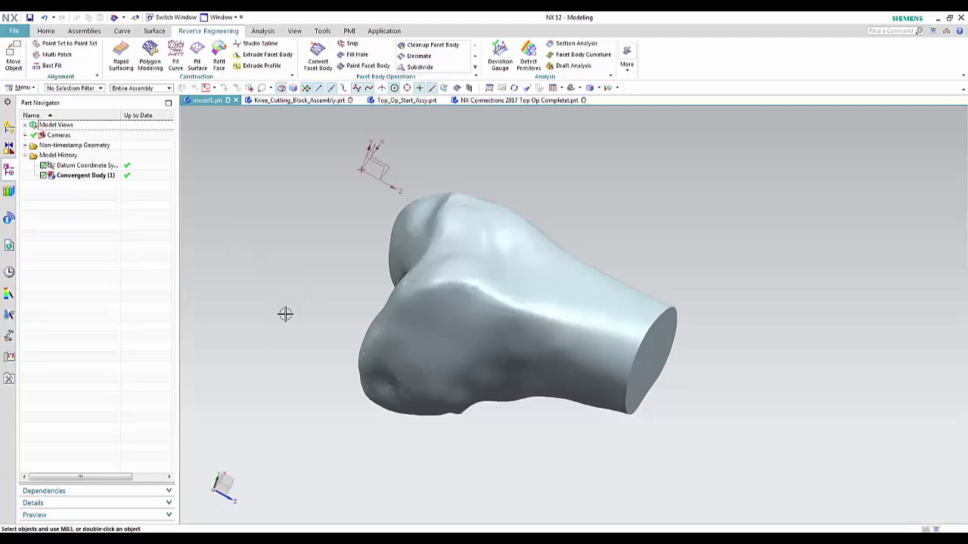
pyautogui.moveTo(303, 344); pyautogui.dragTo(283, 327, button='middle')
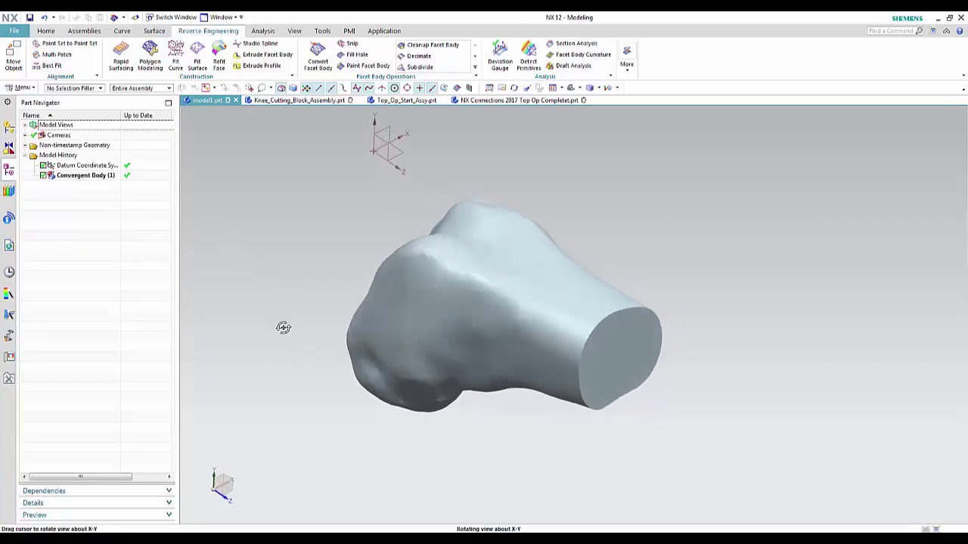
# Switch to Knee_Cutting_Block_Assembly.prt, show the hidden knee component and view how the cutting block sits on the bone
pyautogui.click(297, 102)
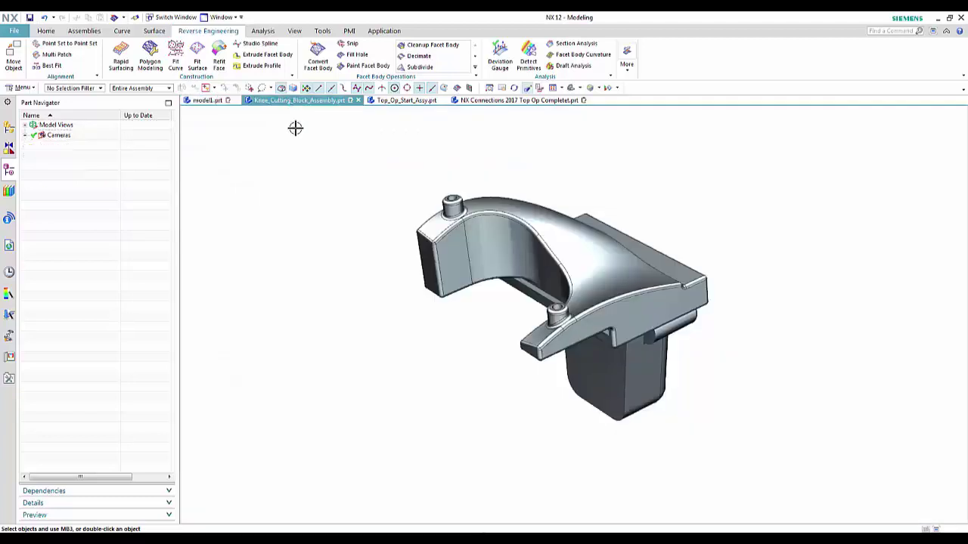
pyautogui.click(9, 146)
pyautogui.moveTo(329, 334)
pyautogui.mouseDown(button='middle')
pyautogui.moveTo(336, 300)
pyautogui.moveTo(305, 305)
pyautogui.moveTo(343, 318)
pyautogui.moveTo(361, 309)
pyautogui.moveTo(335, 319)
pyautogui.mouseUp(button='middle')
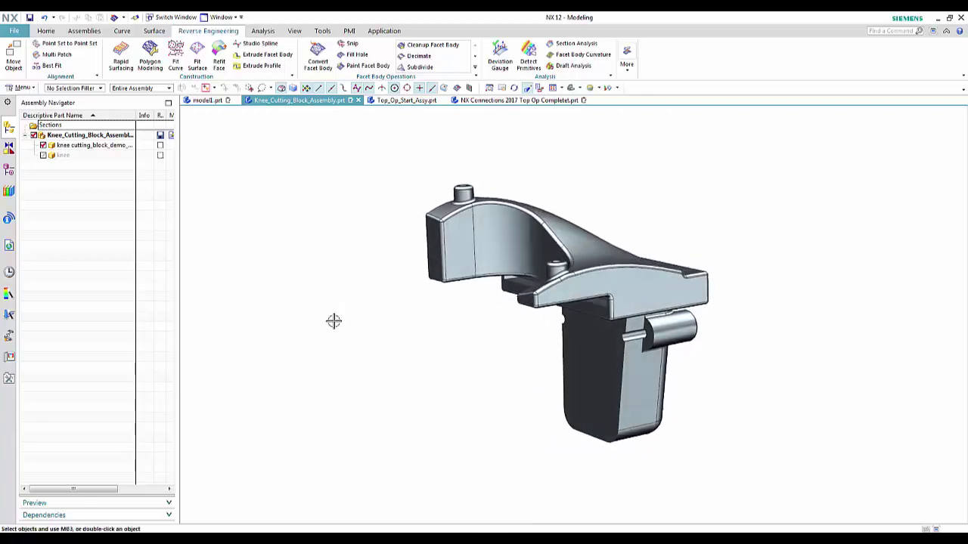
pyautogui.click(43, 155)
pyautogui.scroll(-2, 314, 292)
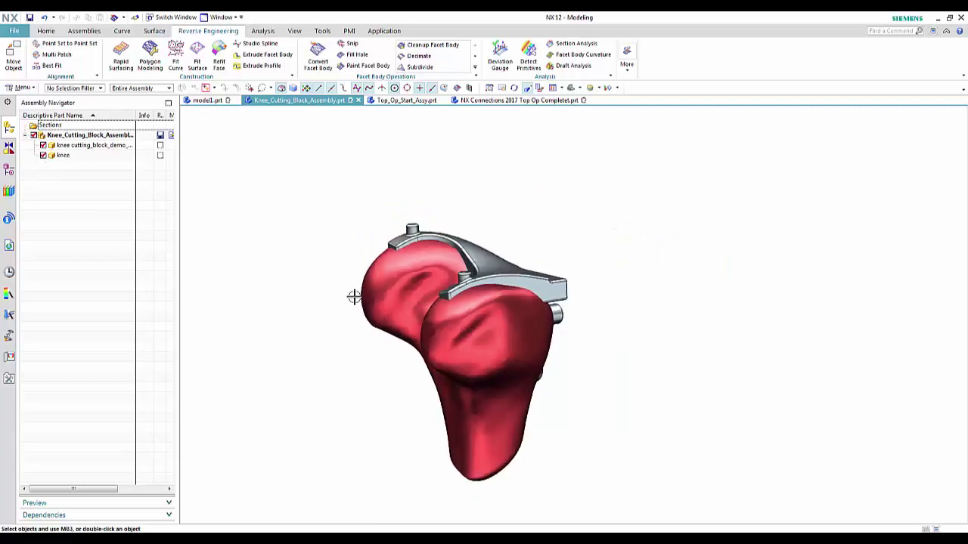
pyautogui.moveTo(345, 376)
pyautogui.mouseDown(button='middle')
pyautogui.moveTo(288, 365)
pyautogui.moveTo(318, 367)
pyautogui.moveTo(326, 353)
pyautogui.moveTo(288, 365)
pyautogui.moveTo(342, 363)
pyautogui.mouseUp(button='middle')
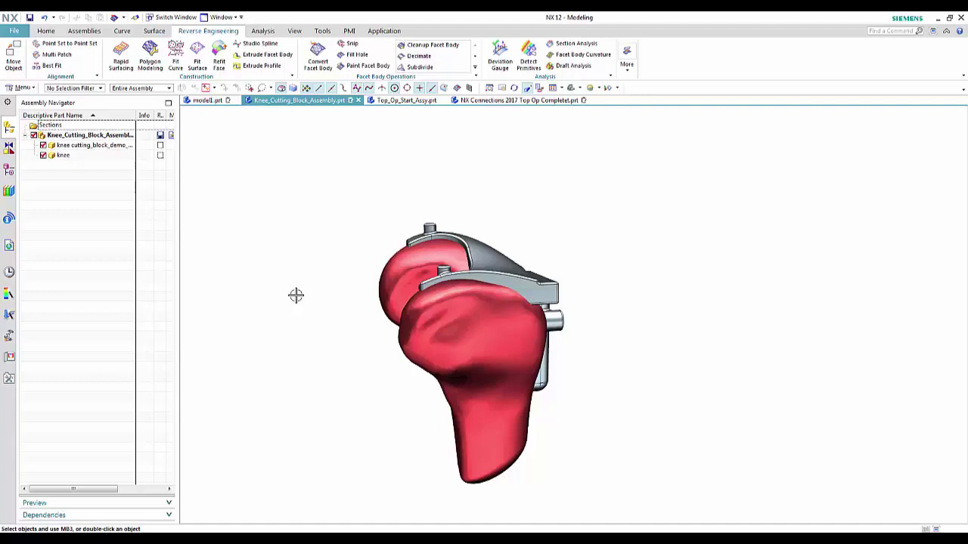
pyautogui.moveTo(456, 201); pyautogui.dragTo(424, 201, button='middle')
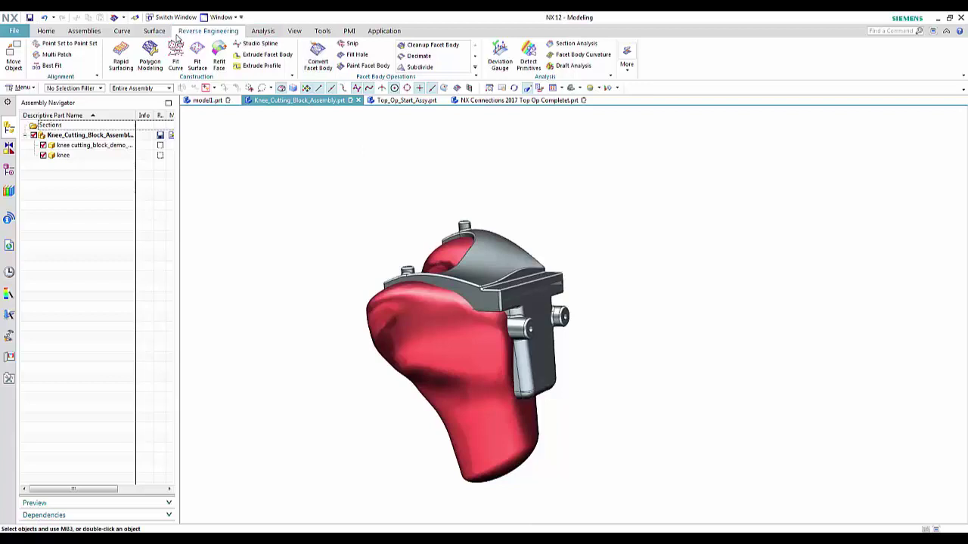
# Link the knee body and the cutting block body associatively into the assembly with the WAVE Geometry Linker, hiding the originals
pyautogui.click(83, 31)
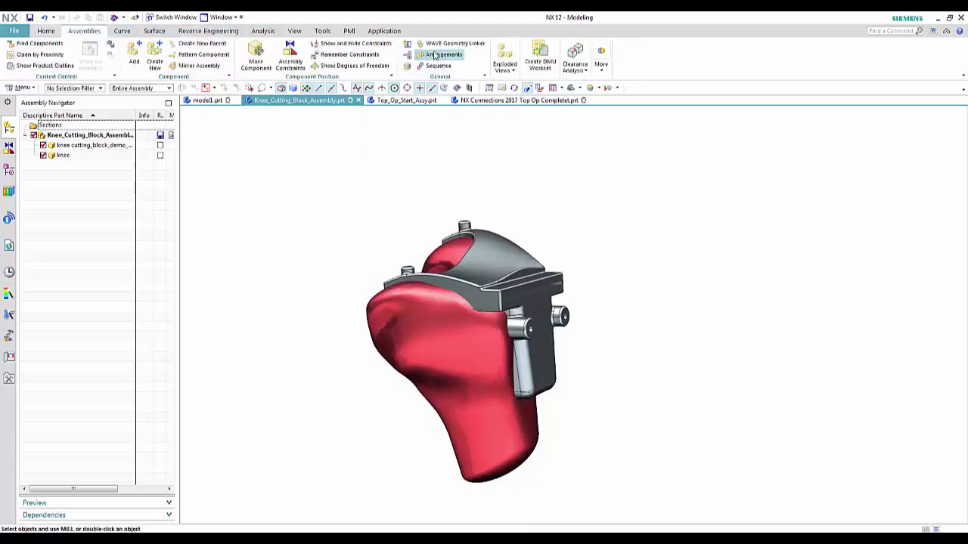
pyautogui.click(446, 44)
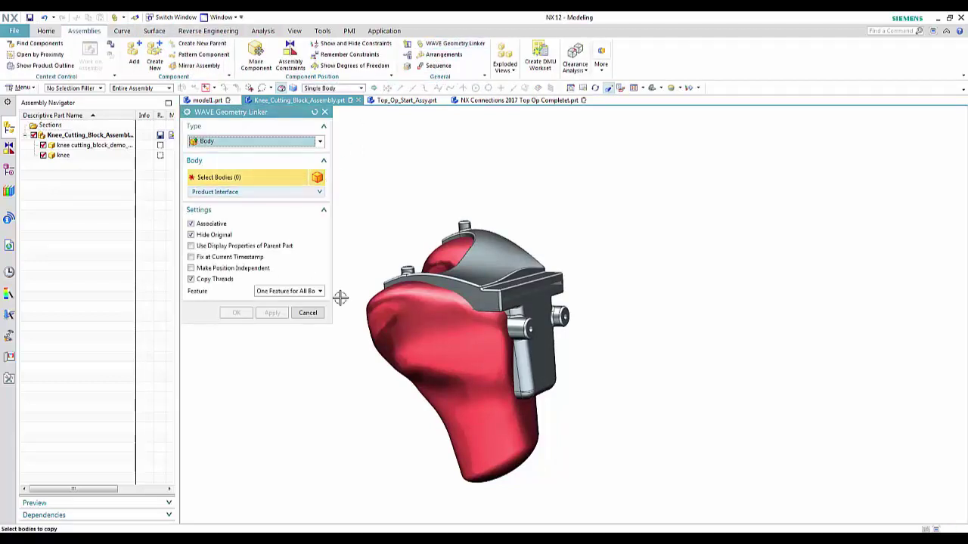
pyautogui.click(418, 334)
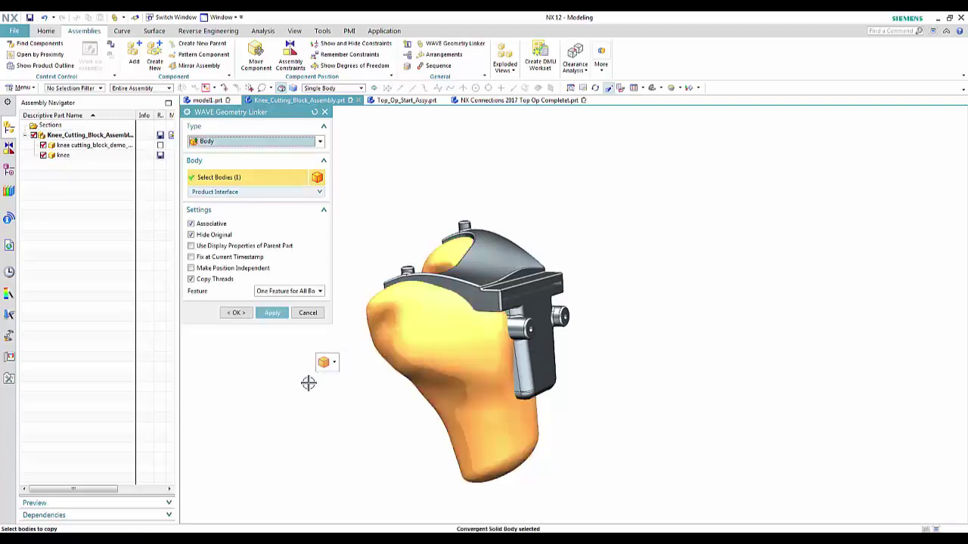
pyautogui.click(272, 312)
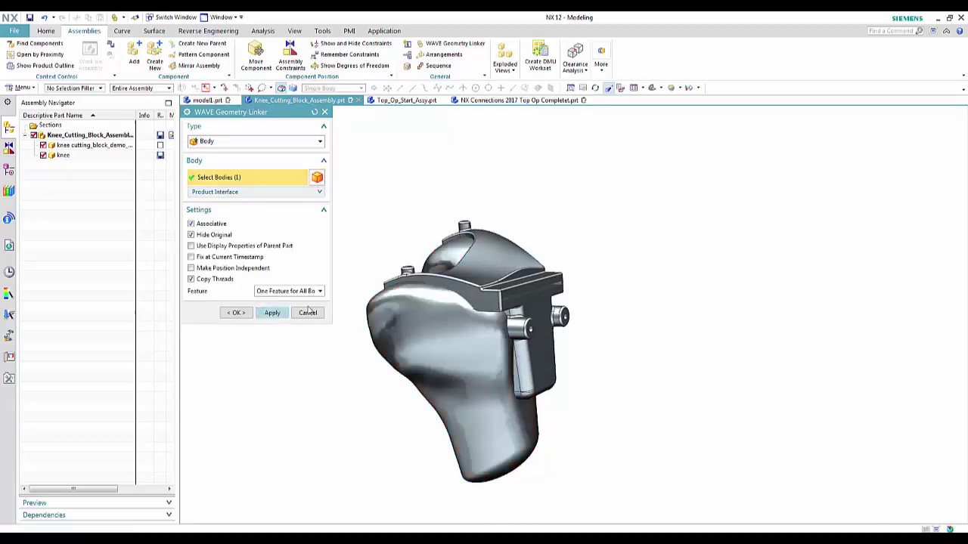
pyautogui.click(528, 270)
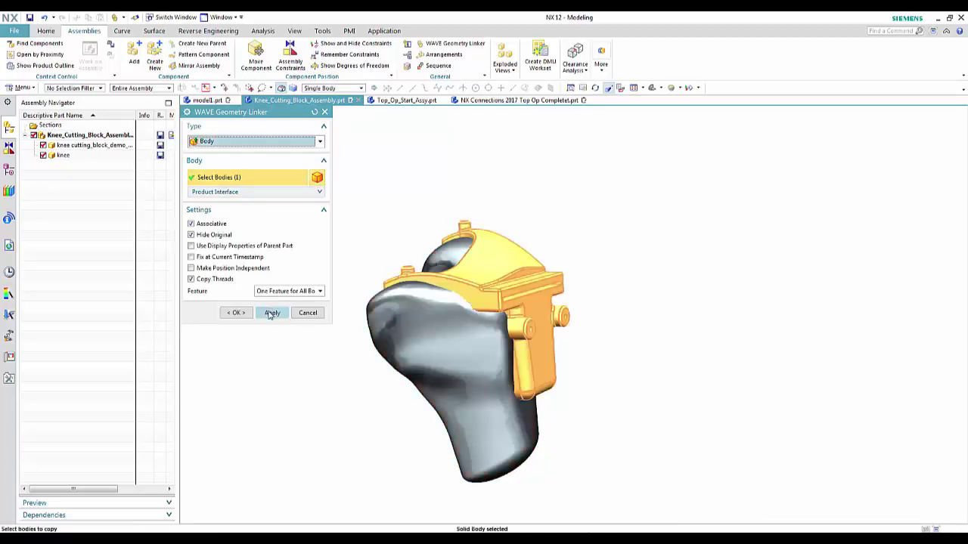
pyautogui.click(238, 313)
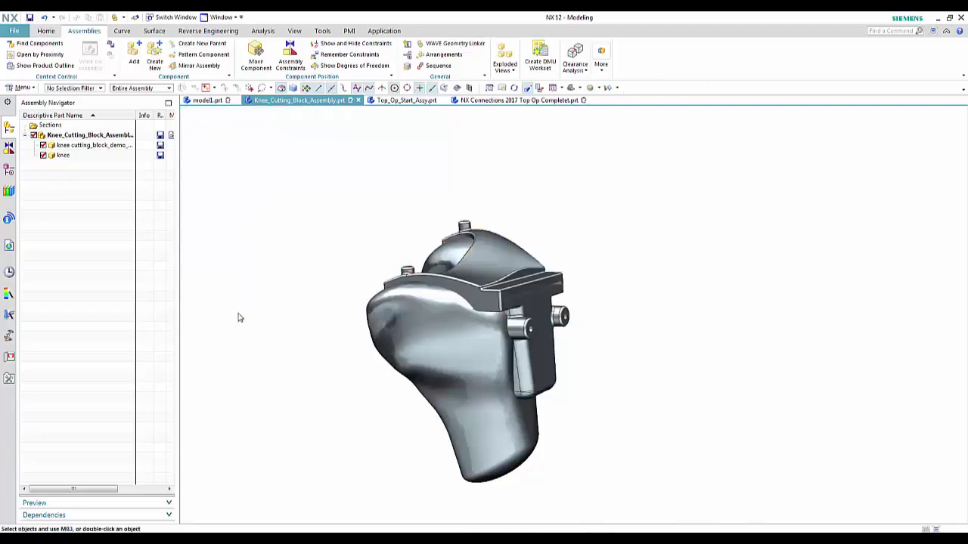
# Hide the original knee and cutting block components and display the assembly's model history with the linked bodies
pyautogui.click(43, 155)
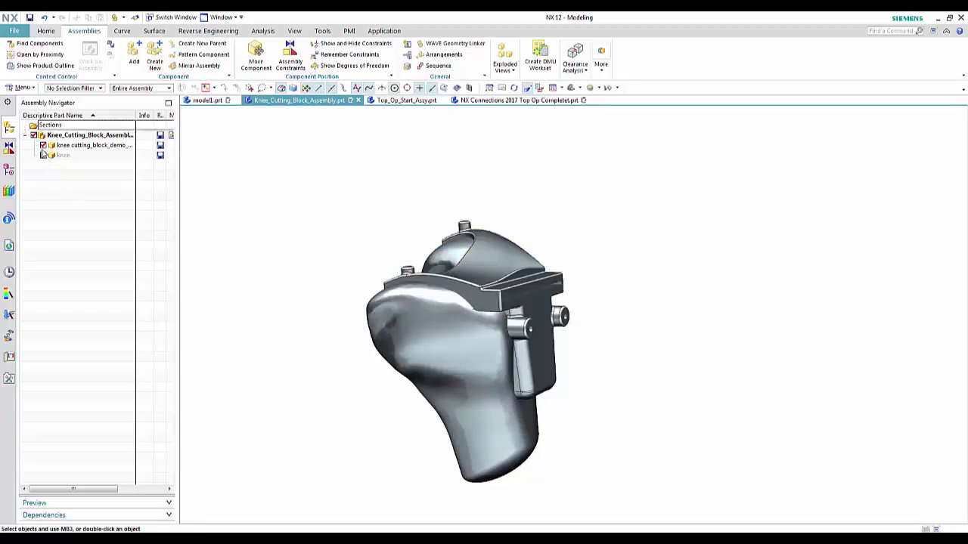
pyautogui.click(43, 146)
pyautogui.moveTo(301, 257); pyautogui.dragTo(279, 268, button='middle')
pyautogui.click(8, 171)
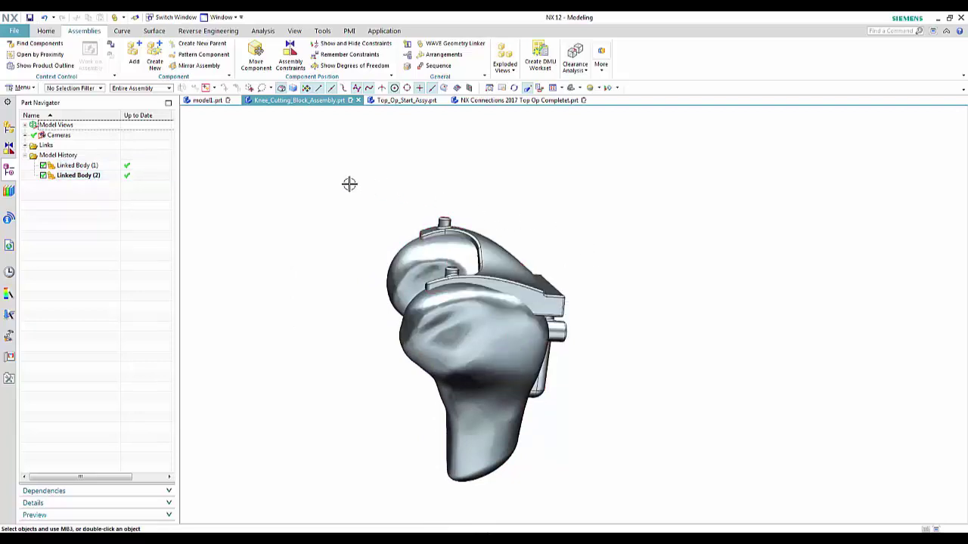
# Offset the linked knee bone's face by 1.5 mm with Offset Face
pyautogui.click(45, 32)
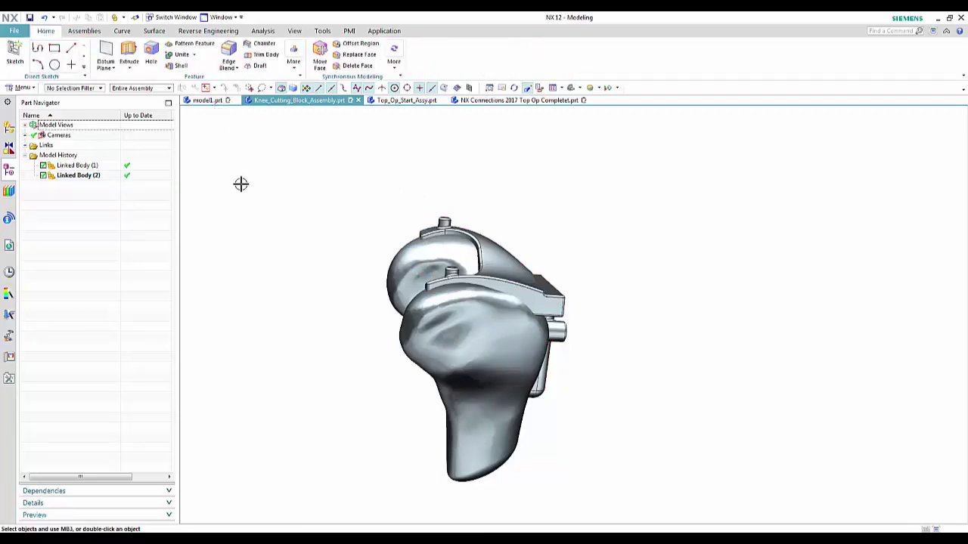
pyautogui.click(293, 65)
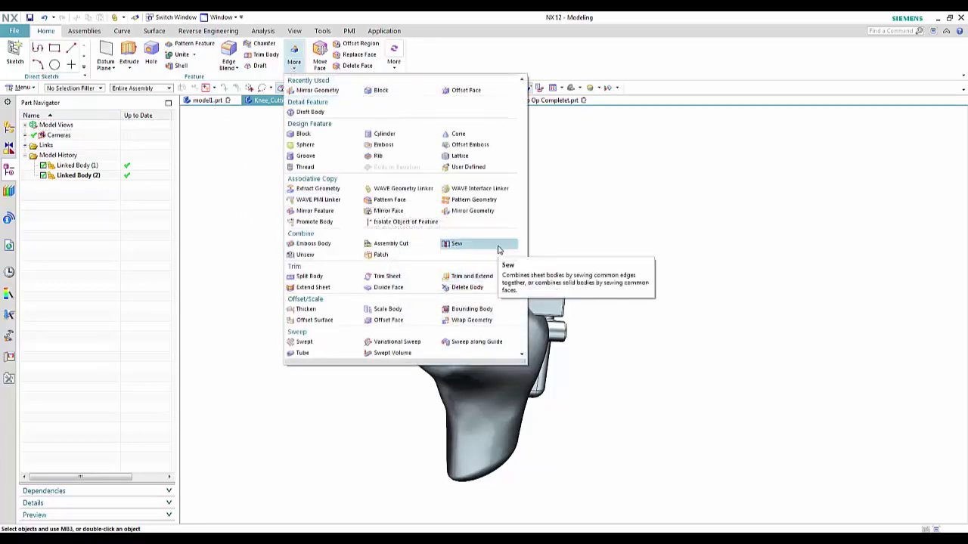
pyautogui.click(386, 320)
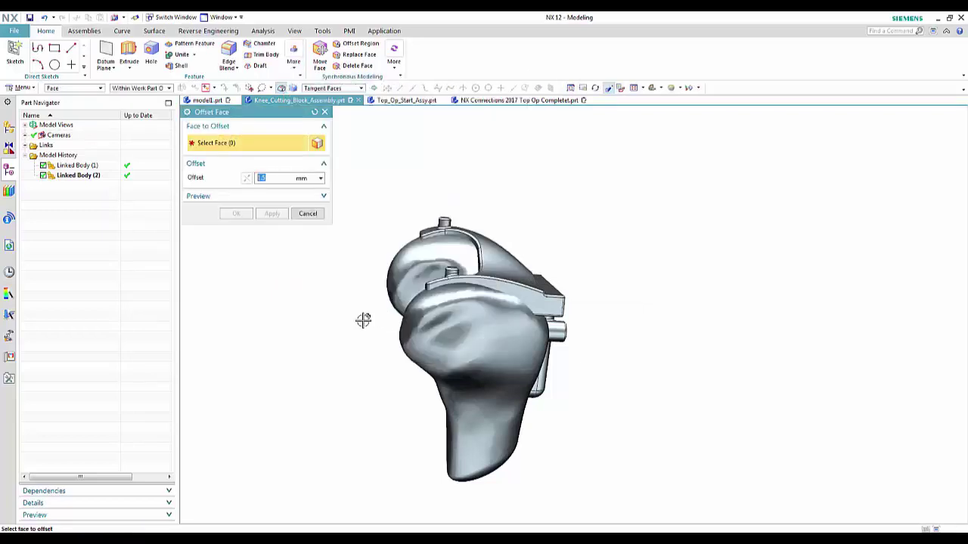
pyautogui.click(463, 336)
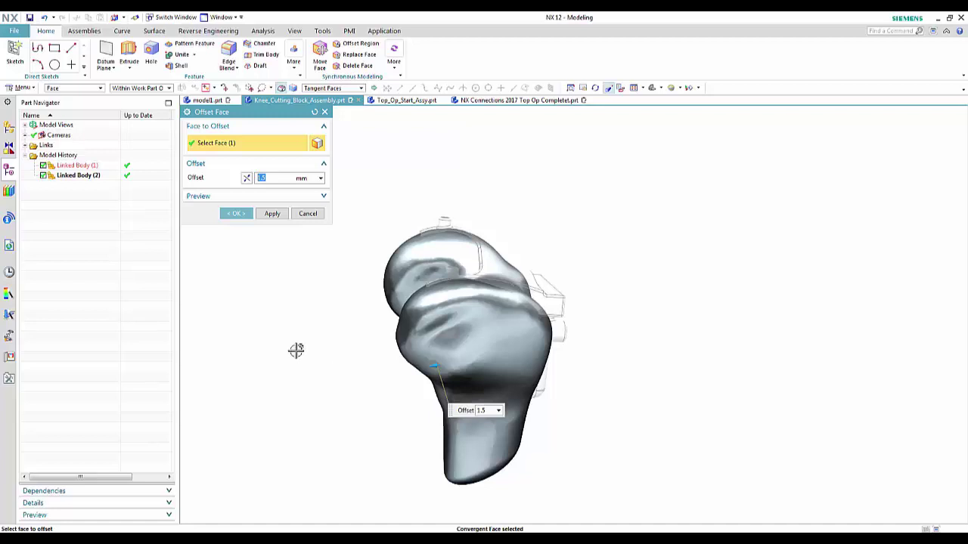
pyautogui.click(236, 214)
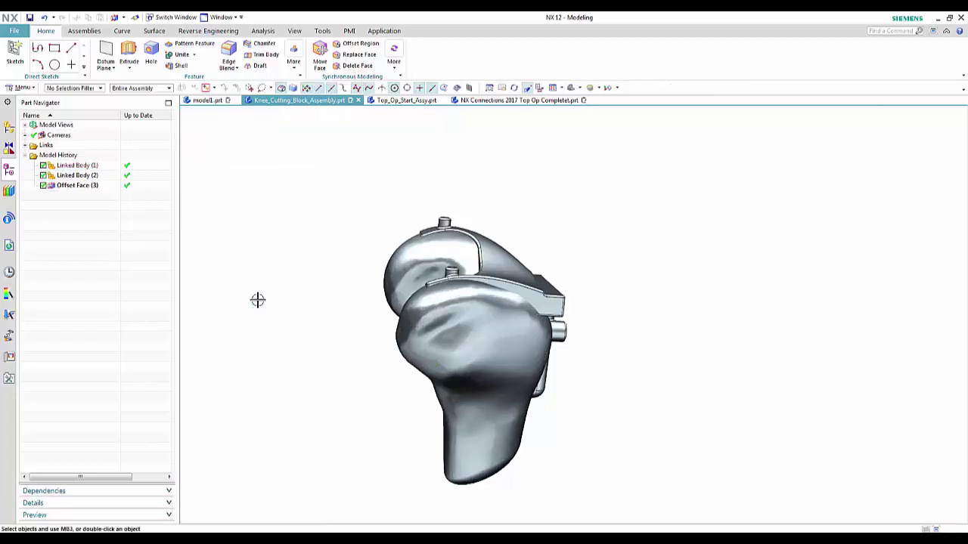
# Subtract the offset knee bone from the linked cutting block body and examine the contoured underside of the block
pyautogui.moveTo(259, 264); pyautogui.dragTo(245, 221, button='middle')
pyautogui.click(194, 54)
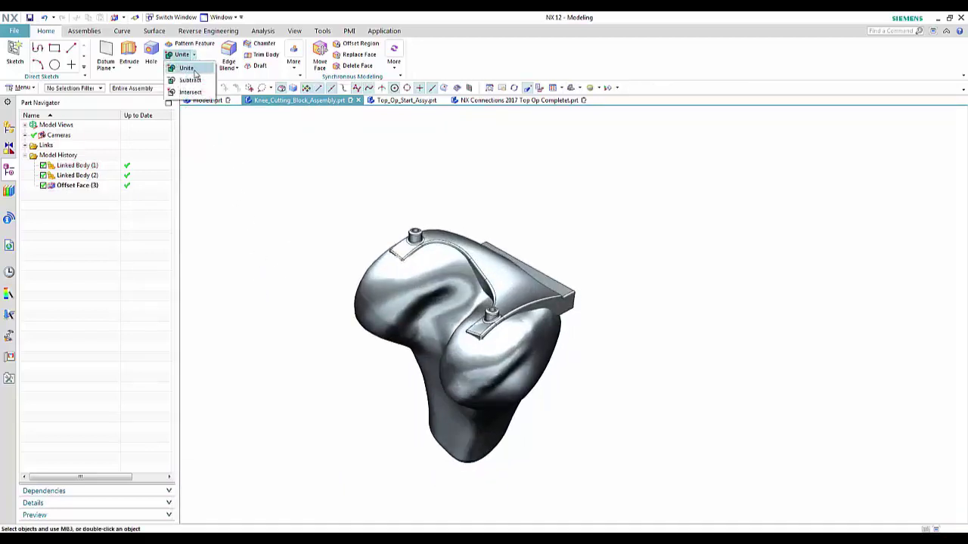
pyautogui.click(190, 81)
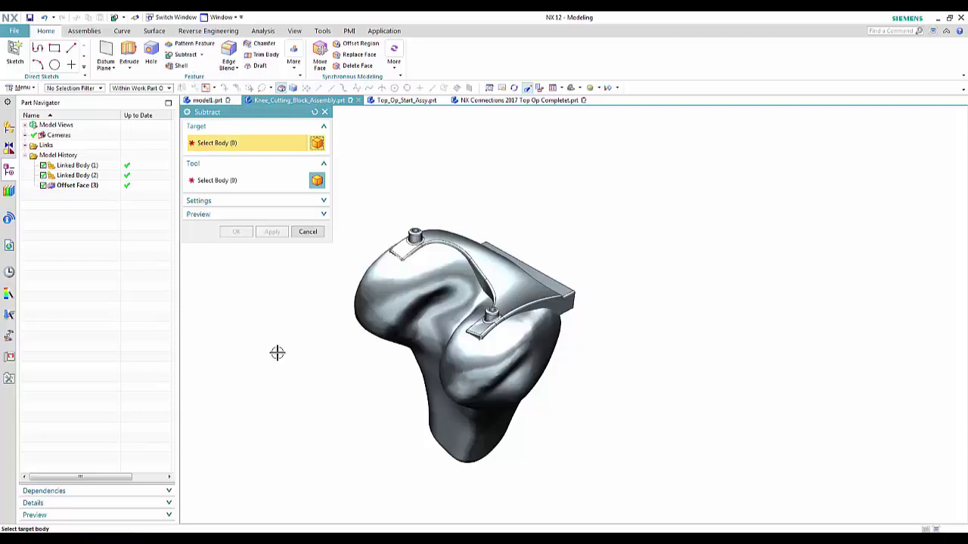
pyautogui.click(521, 279)
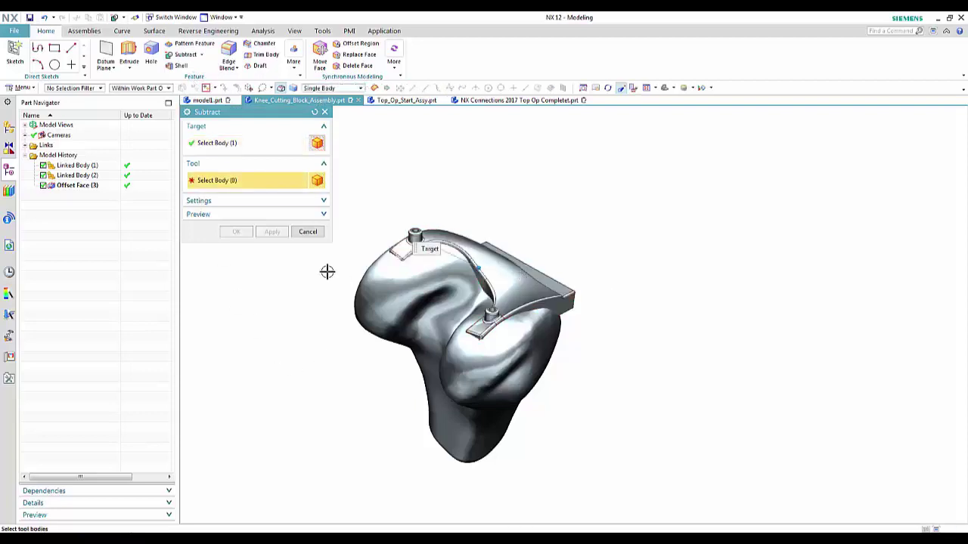
pyautogui.click(388, 299)
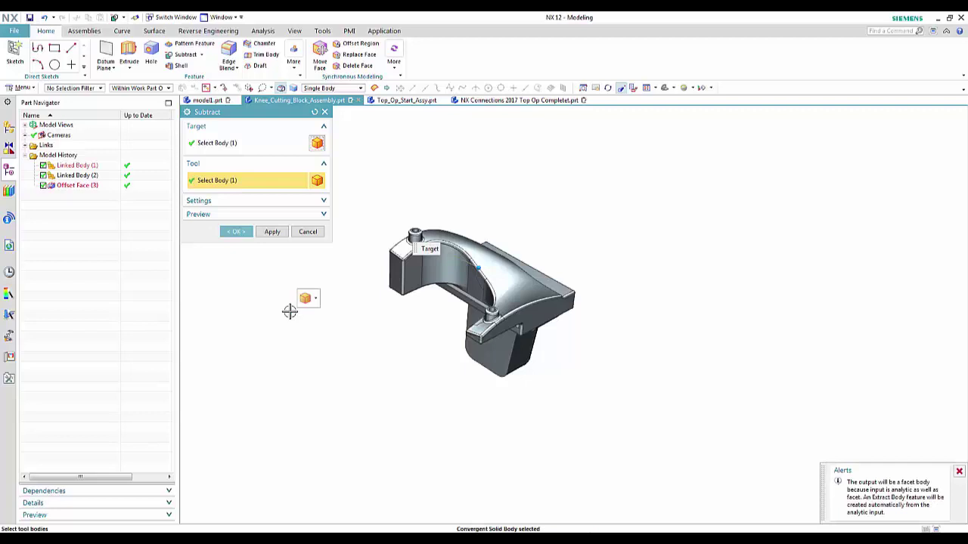
pyautogui.click(235, 231)
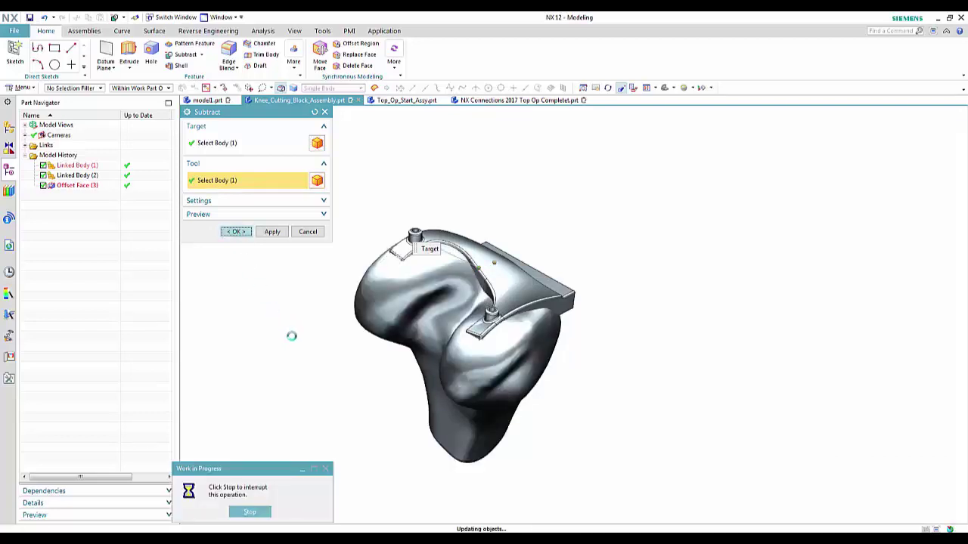
pyautogui.moveTo(416, 341); pyautogui.dragTo(502, 295, button='middle')
pyautogui.scroll(-4, 526, 306)
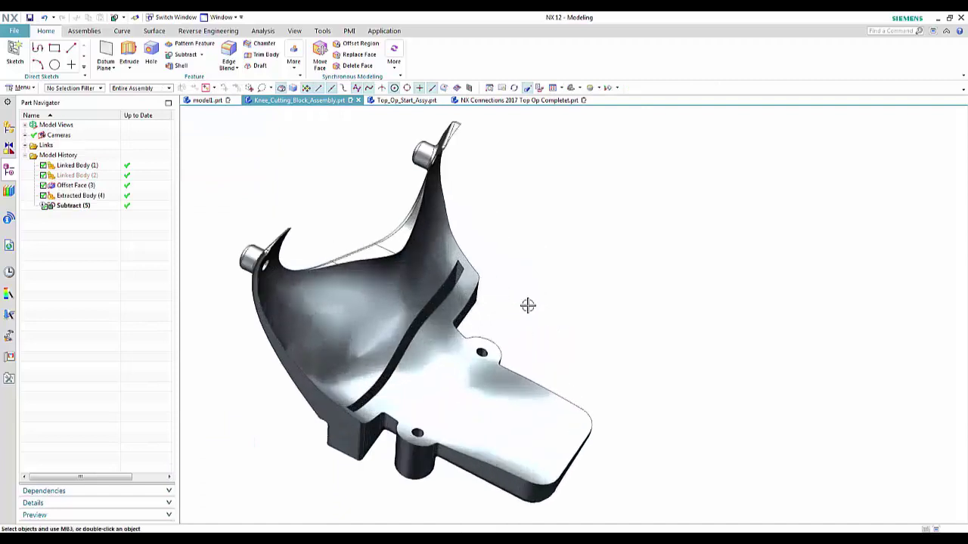
pyautogui.scroll(3, 627, 285)
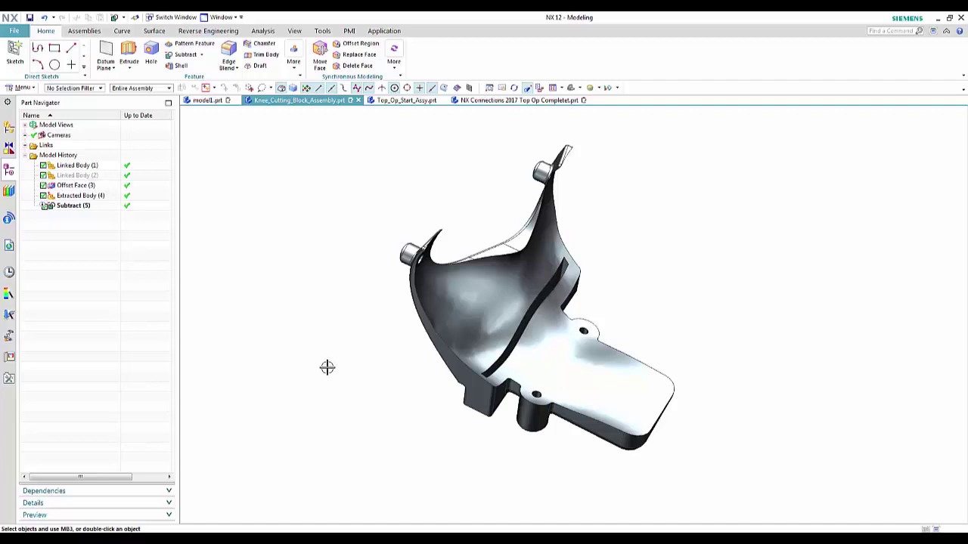
pyautogui.moveTo(326, 368); pyautogui.dragTo(263, 382, button='middle')
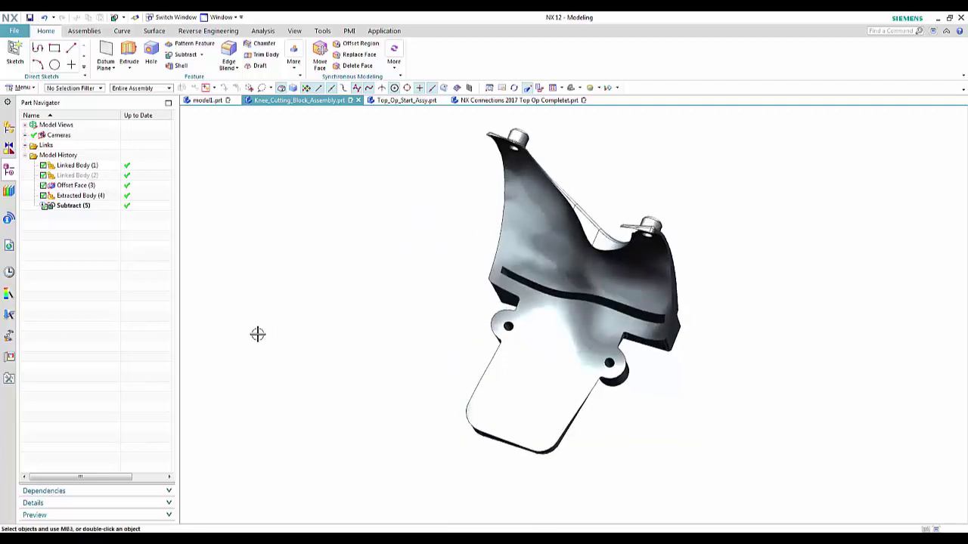
# Show the original cutting block, Linked Body (2), for comparison with the subtracted block, and hide it again
pyautogui.click(7, 129)
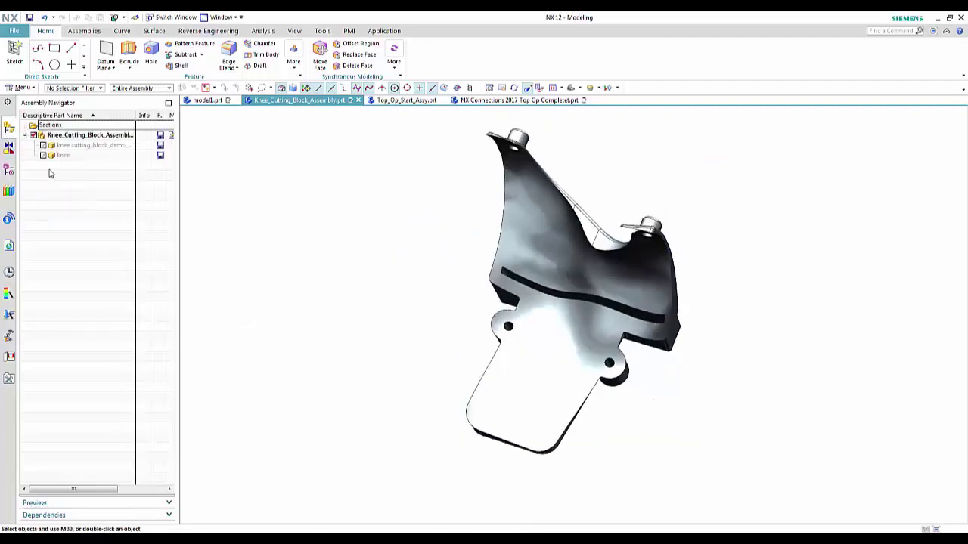
pyautogui.click(9, 170)
pyautogui.rightClick(82, 175)
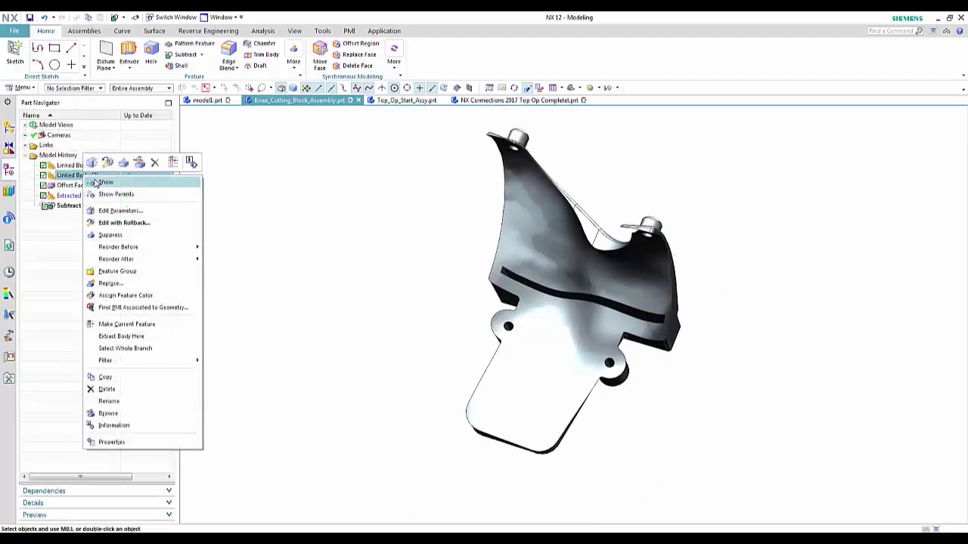
pyautogui.click(91, 181)
pyautogui.rightClick(75, 178)
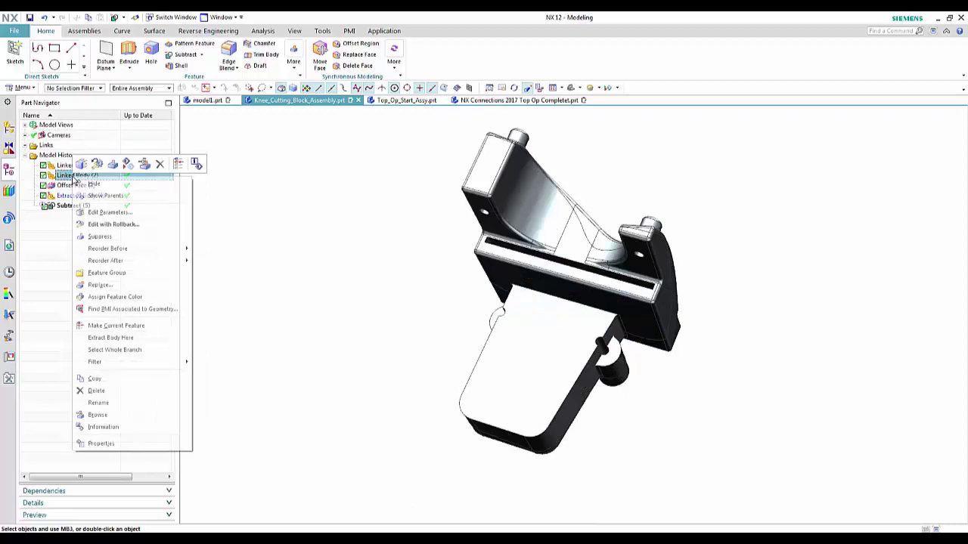
pyautogui.click(94, 184)
# Show the parent knee body of Linked Body (1) and view how the cutting block fits on the bone
pyautogui.rightClick(82, 166)
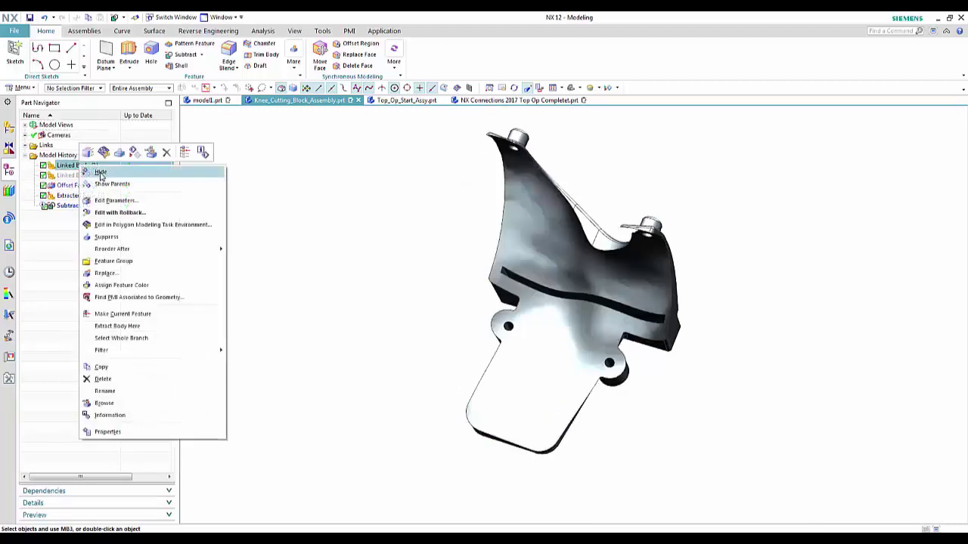
pyautogui.click(107, 184)
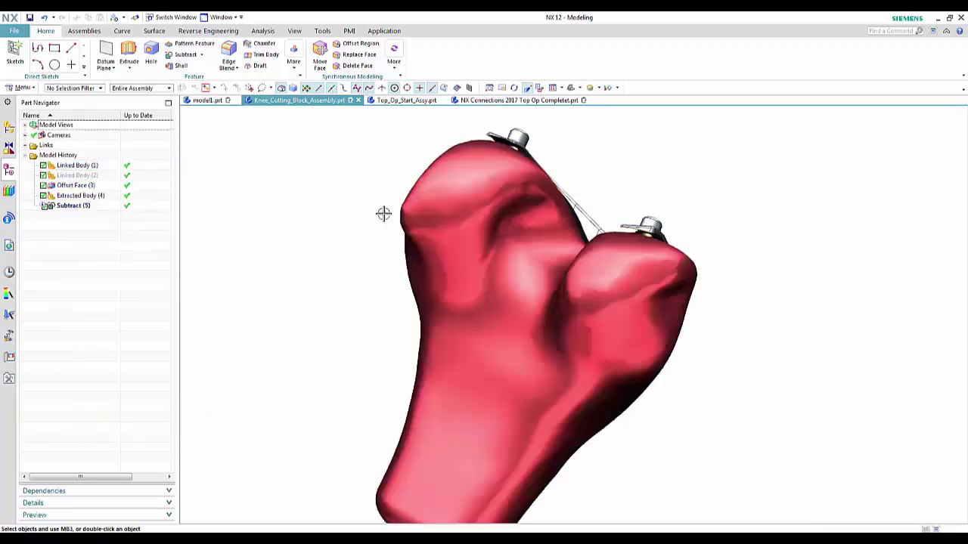
pyautogui.moveTo(383, 214); pyautogui.dragTo(339, 229, button='middle')
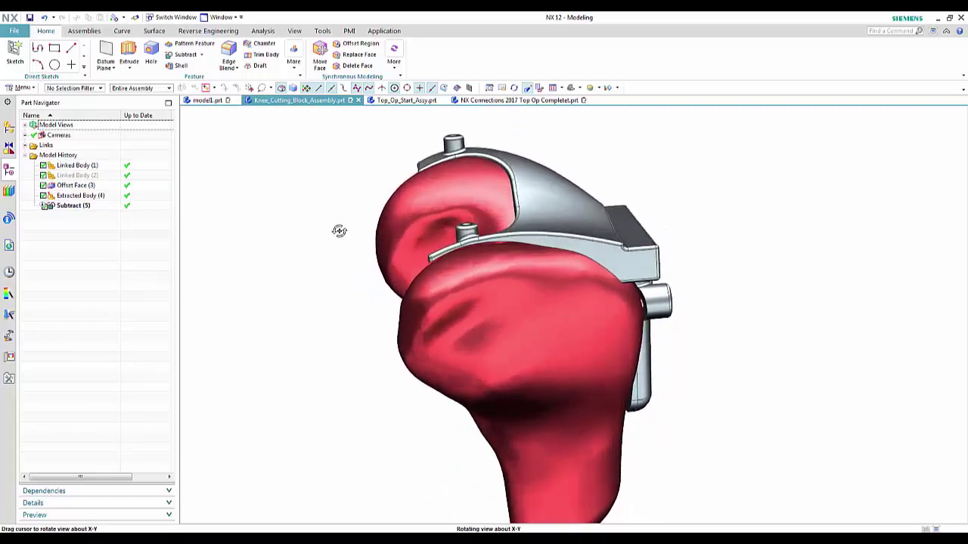
pyautogui.moveTo(466, 229); pyautogui.dragTo(224, 227, button='middle')
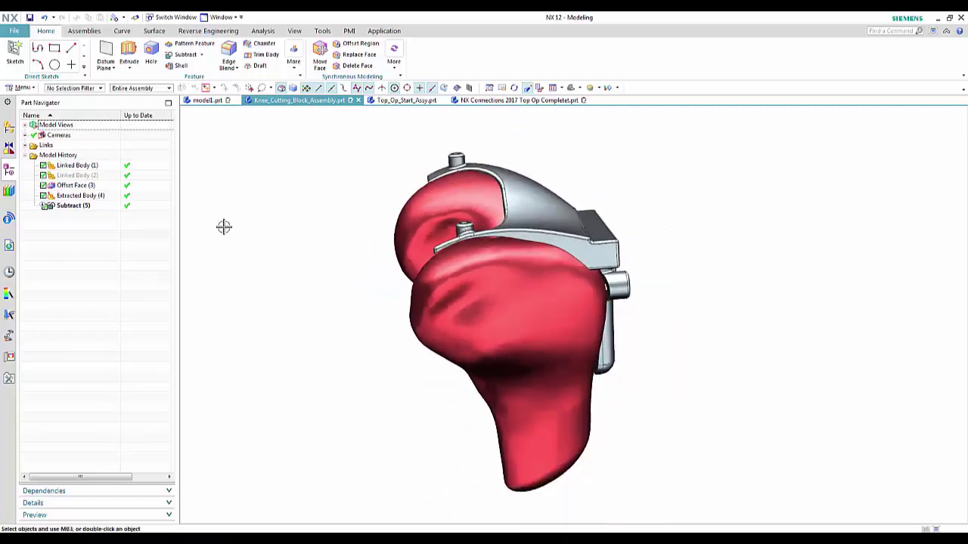
# Set the offset of the knee bone's Offset Face feature to 1 mm and view the updated cutting block on the bone
pyautogui.doubleClick(79, 189)
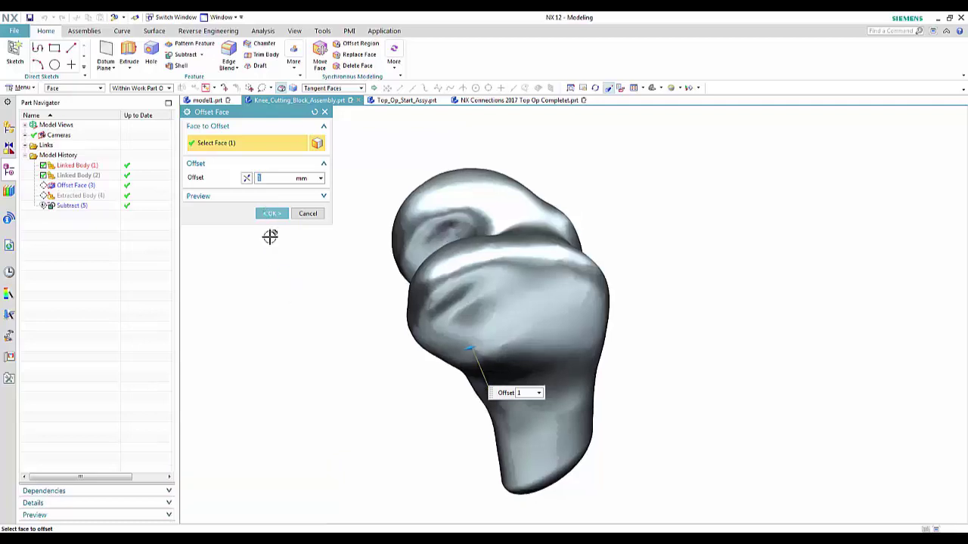
pyautogui.click(272, 214)
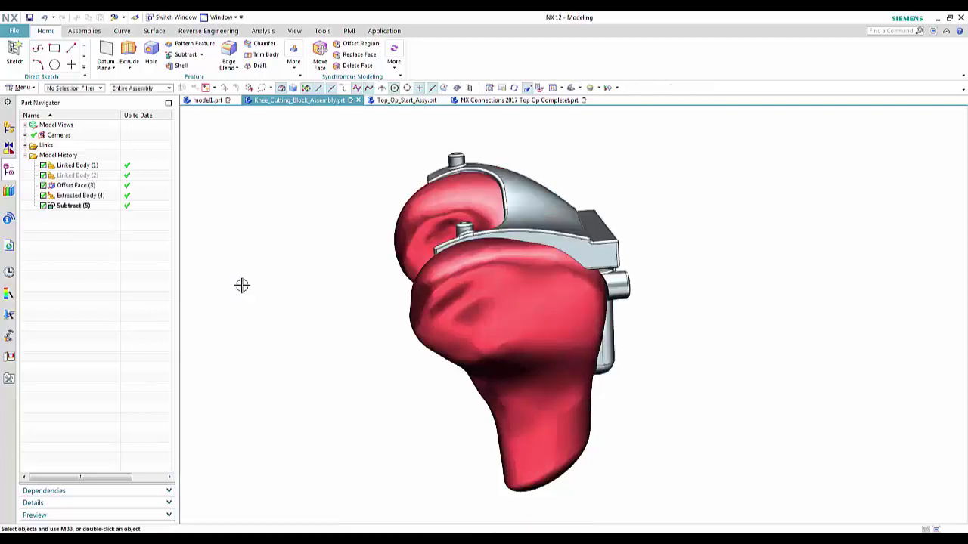
pyautogui.moveTo(261, 288); pyautogui.dragTo(287, 287, button='middle')
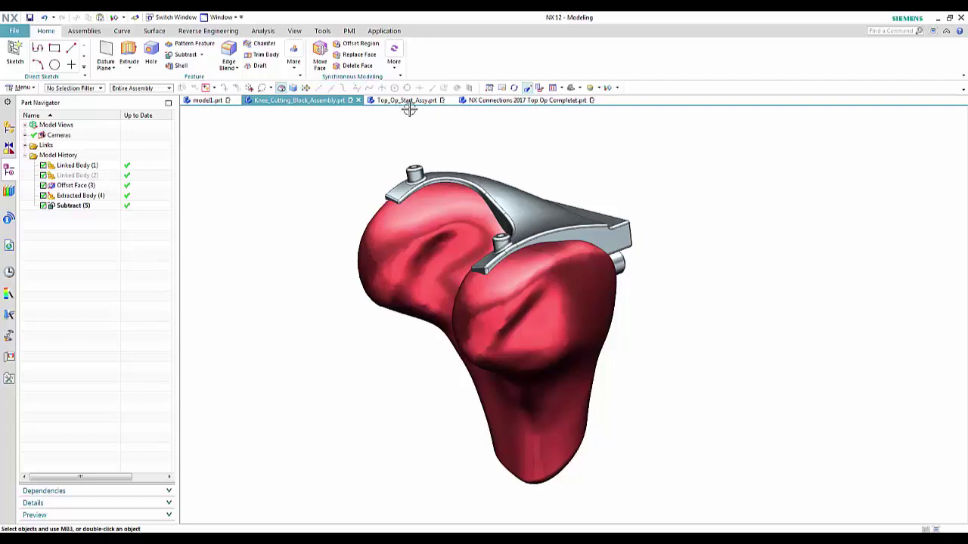
# Switch to Top_Op_Start_Assy.prt and display the completed NX Connections 2017 Top Op part side by side with it for comparison
pyautogui.click(407, 102)
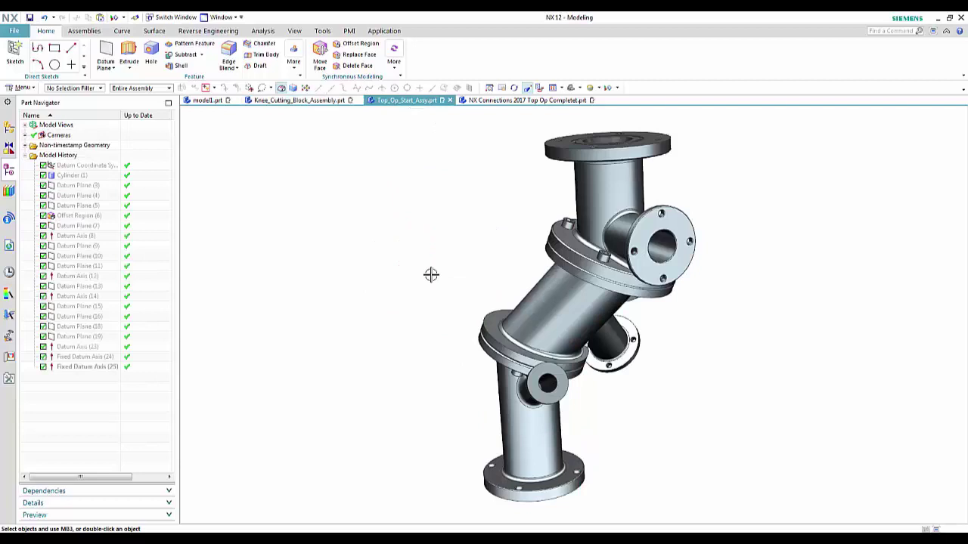
pyautogui.moveTo(448, 299)
pyautogui.mouseDown(button='middle')
pyautogui.moveTo(458, 285)
pyautogui.moveTo(476, 292)
pyautogui.moveTo(470, 299)
pyautogui.moveTo(676, 378)
pyautogui.moveTo(695, 368)
pyautogui.moveTo(480, 267)
pyautogui.moveTo(475, 279)
pyautogui.moveTo(448, 281)
pyautogui.mouseUp(button='middle')
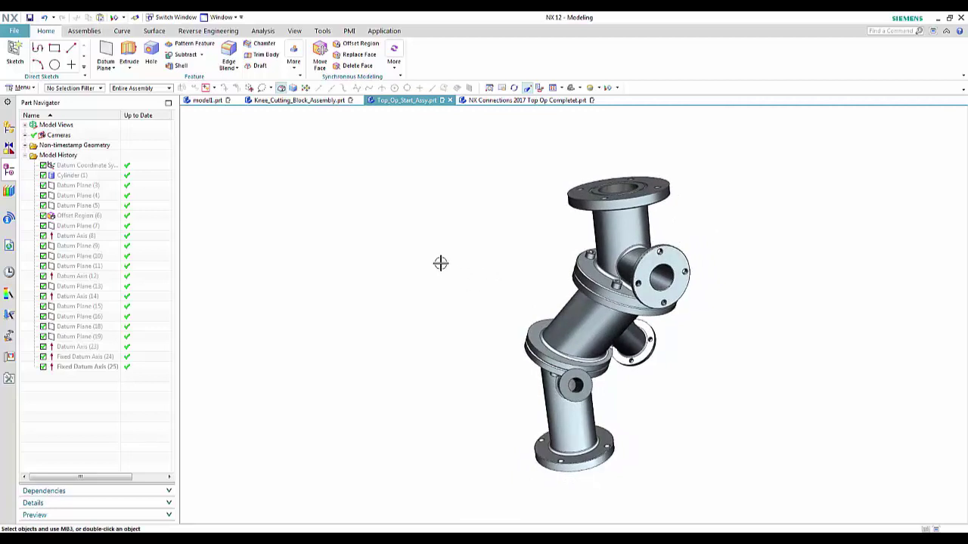
pyautogui.moveTo(502, 101); pyautogui.dragTo(545, 308)
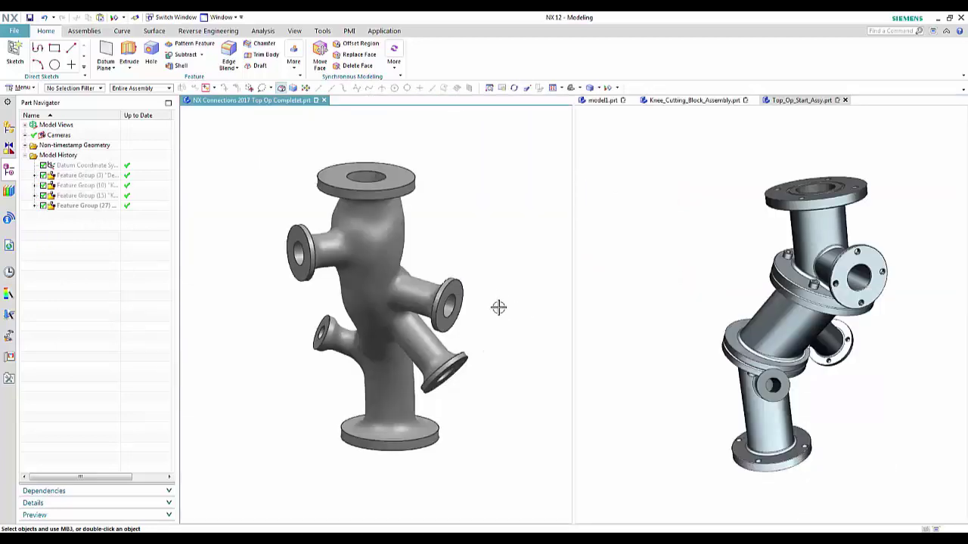
pyautogui.moveTo(637, 274); pyautogui.dragTo(649, 282, button='middle')
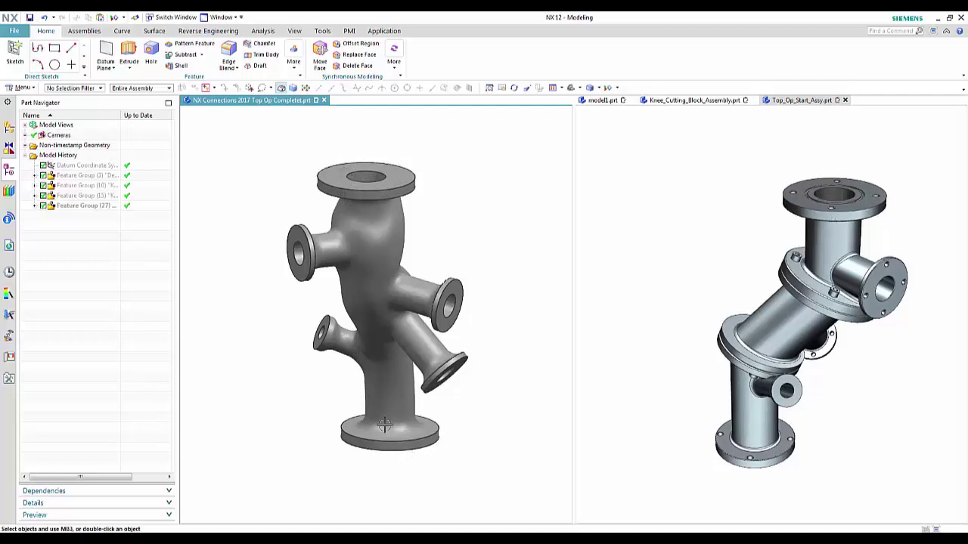
pyautogui.click(339, 257)
pyautogui.scroll(4, 848, 195)
pyautogui.scroll(-2, 848, 194)
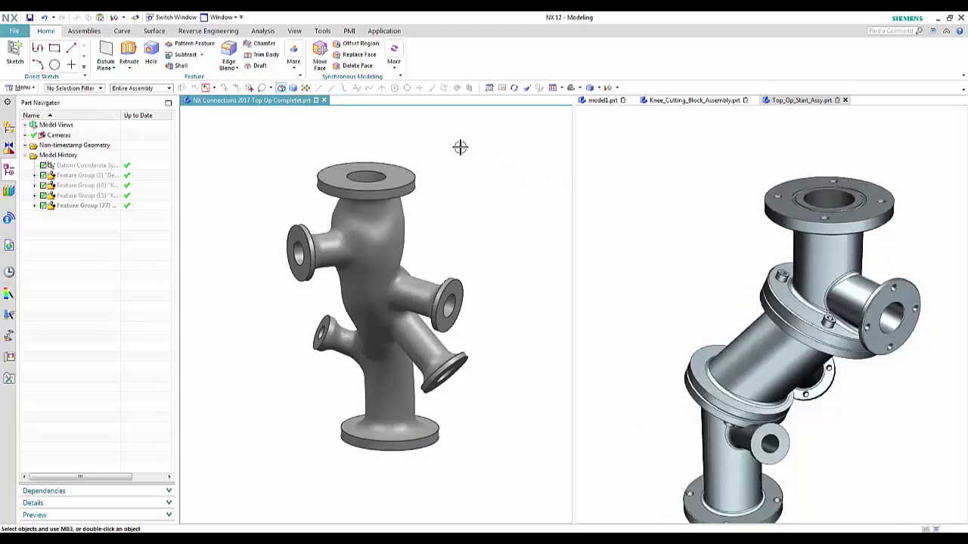
# Convert the topology-optimized pipe facet body to a Convergent body without automatic cleanup, hiding the input body
pyautogui.click(207, 31)
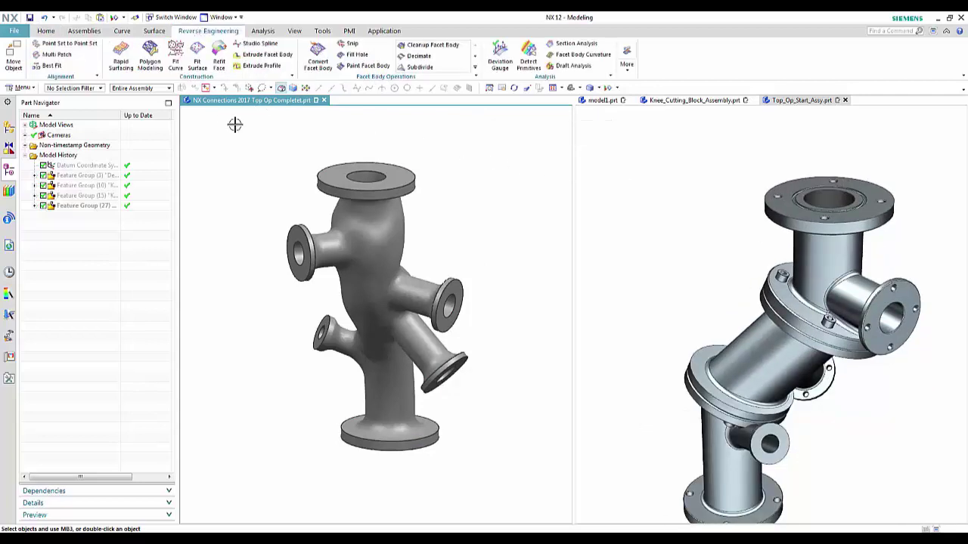
pyautogui.click(317, 57)
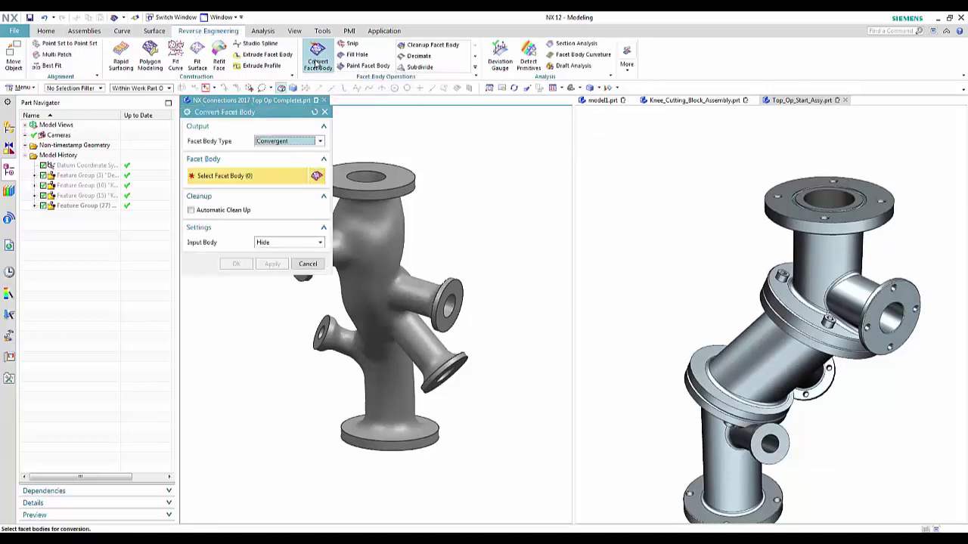
pyautogui.click(445, 374)
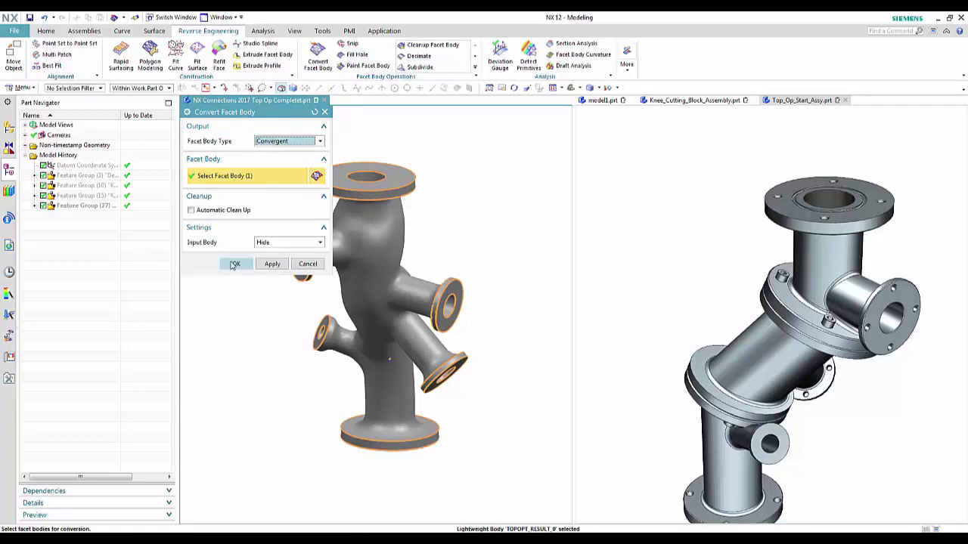
pyautogui.click(234, 264)
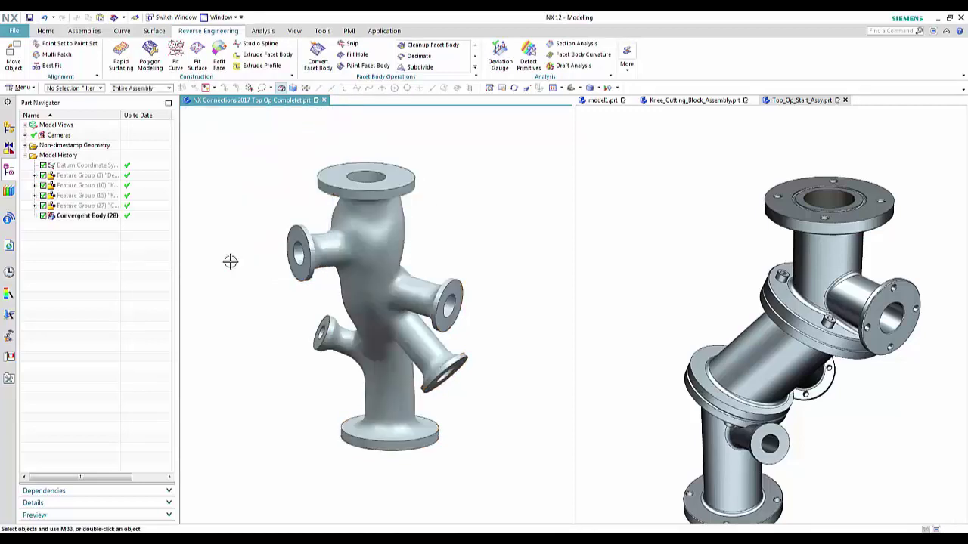
# In Top_Op_Start_Assy.prt, limit selection to faces and select all faces of the ring groove on the upper flange
pyautogui.click(703, 170)
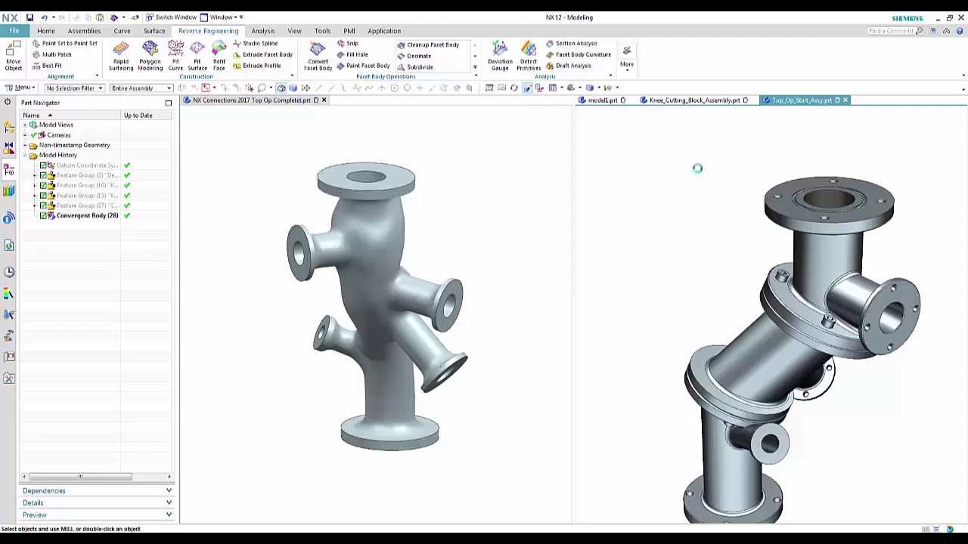
pyautogui.rightClick(696, 168)
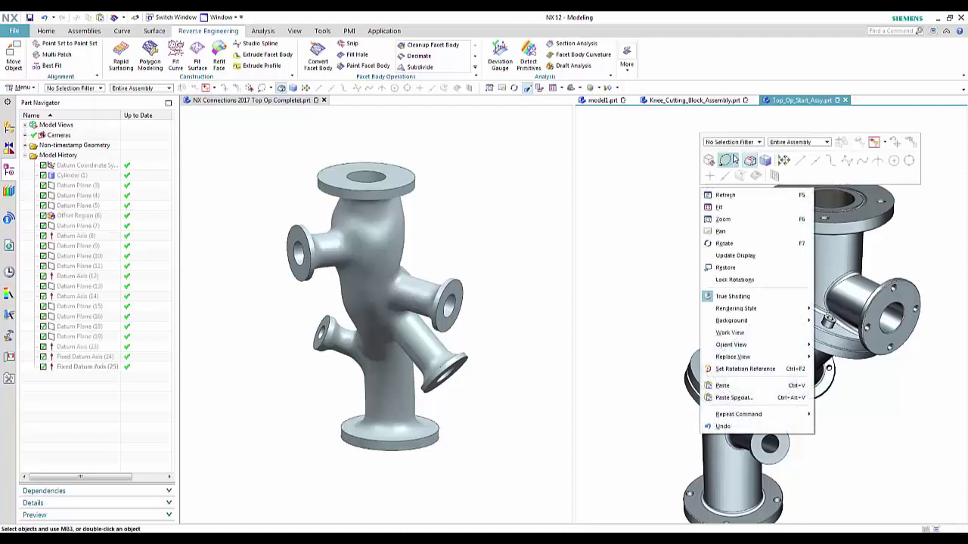
pyautogui.click(749, 144)
pyautogui.click(718, 214)
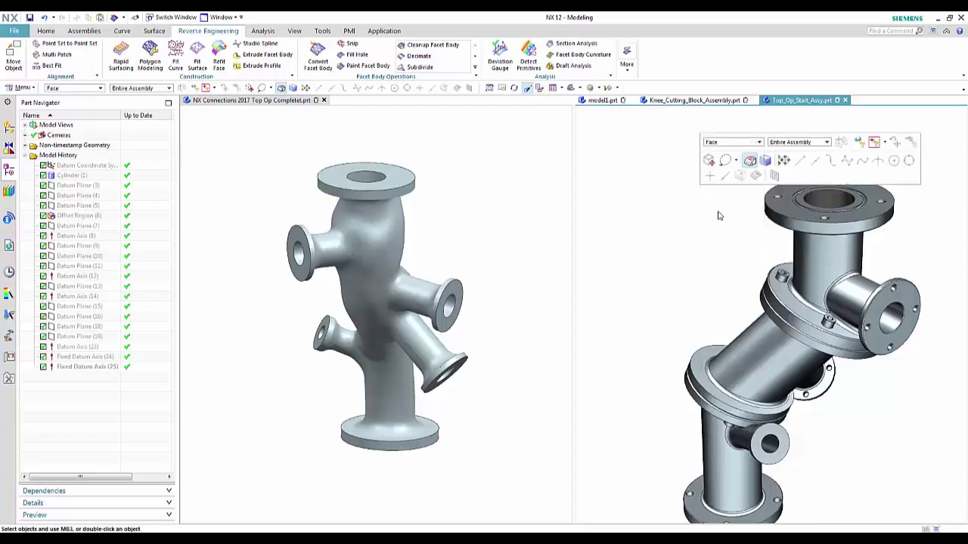
pyautogui.scroll(5, 832, 204)
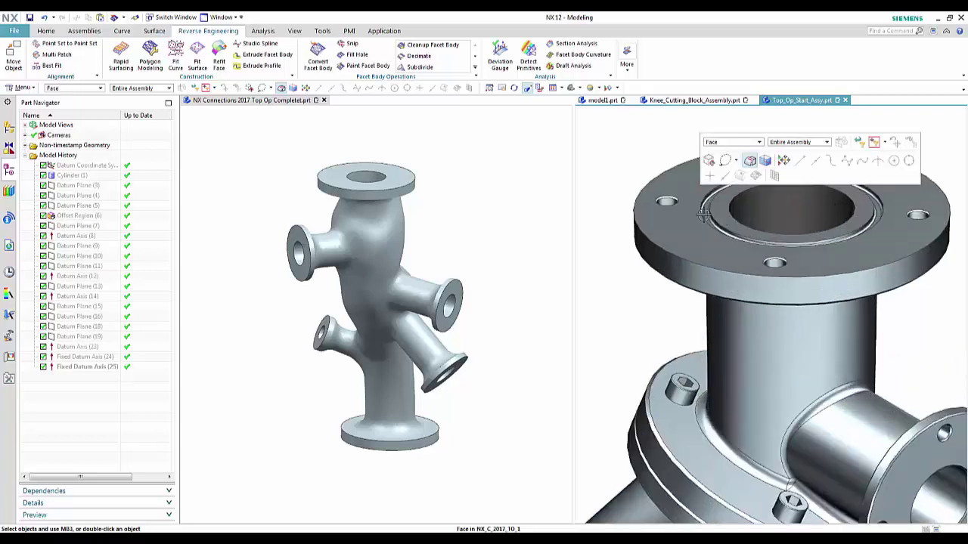
pyautogui.scroll(3, 703, 249)
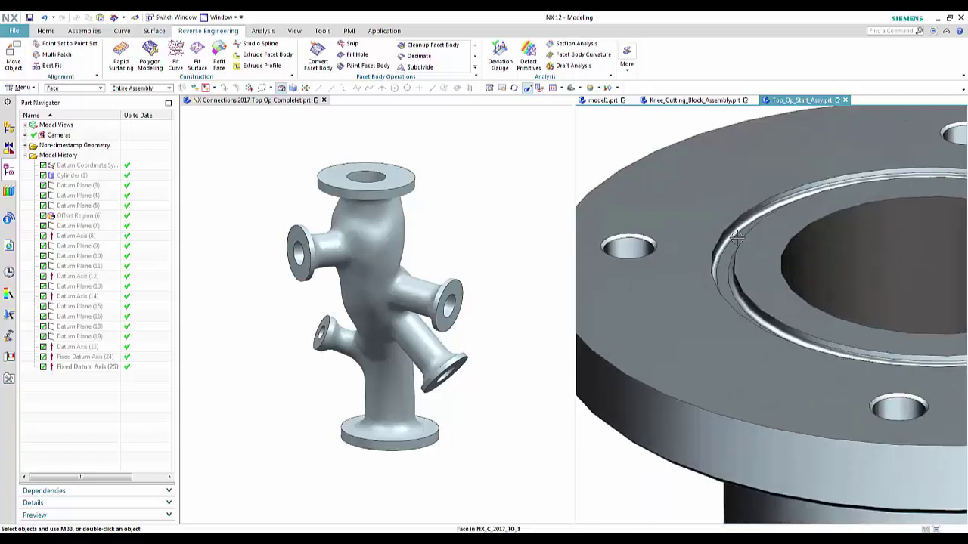
pyautogui.click(760, 202)
pyautogui.click(726, 269)
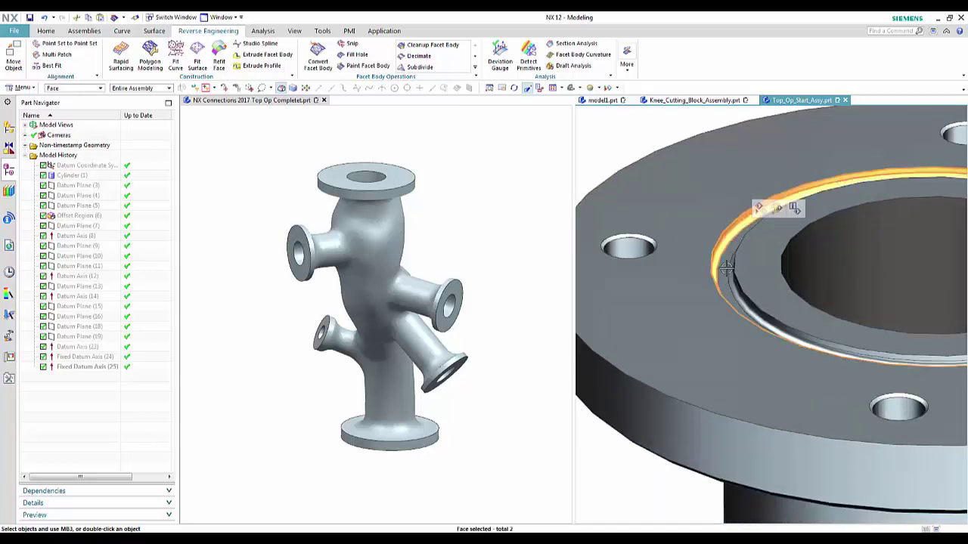
pyautogui.click(730, 278)
pyautogui.click(741, 297)
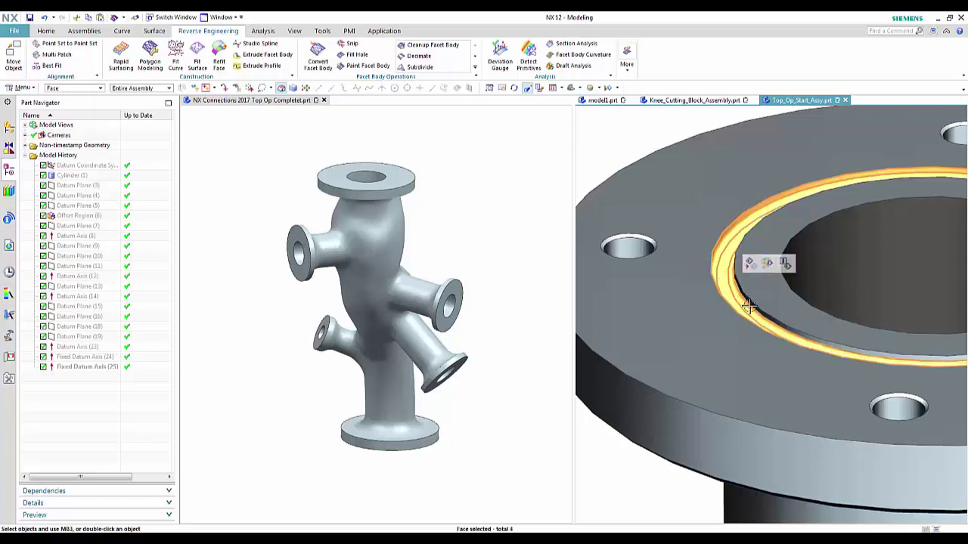
pyautogui.click(751, 302)
# Add the lower flange's upper face to the selection, then copy the faces into the NX Connections 2017 Top Op Complete part
pyautogui.scroll(-6, 750, 302)
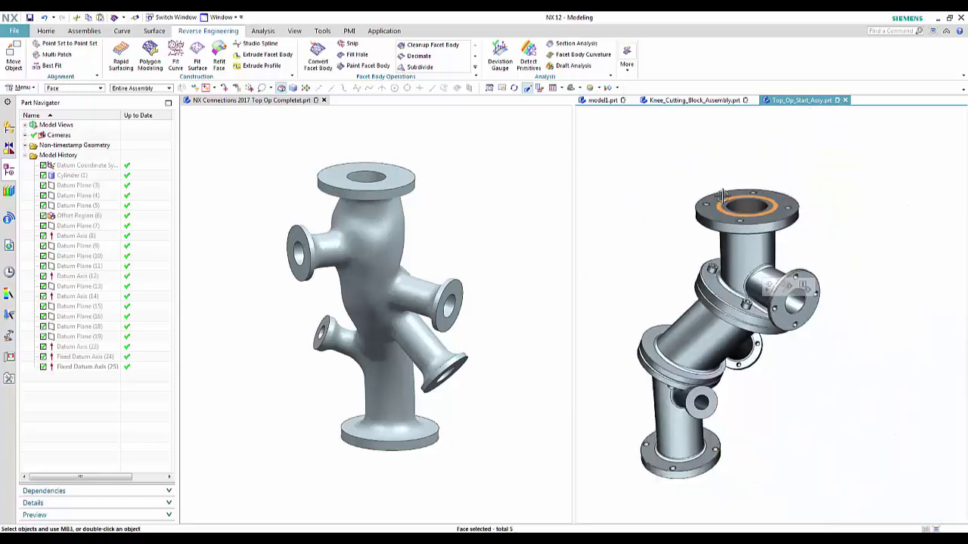
pyautogui.scroll(5, 669, 472)
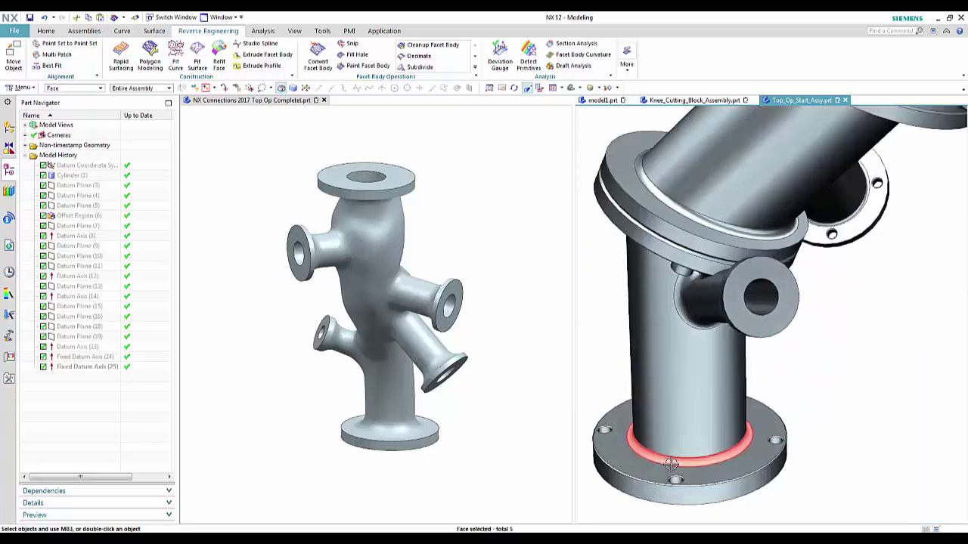
pyautogui.click(722, 469)
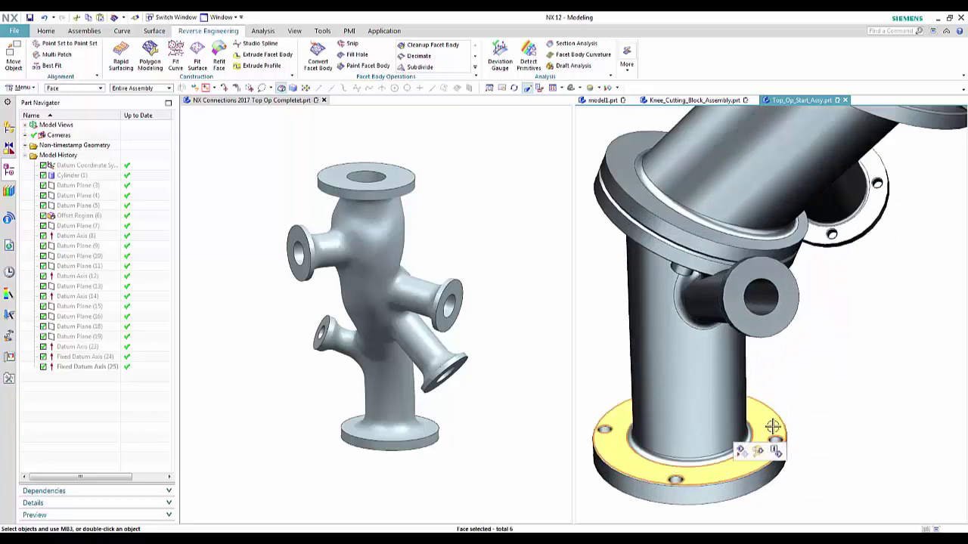
pyautogui.scroll(-2, 763, 435)
pyautogui.scroll(-3, 762, 435)
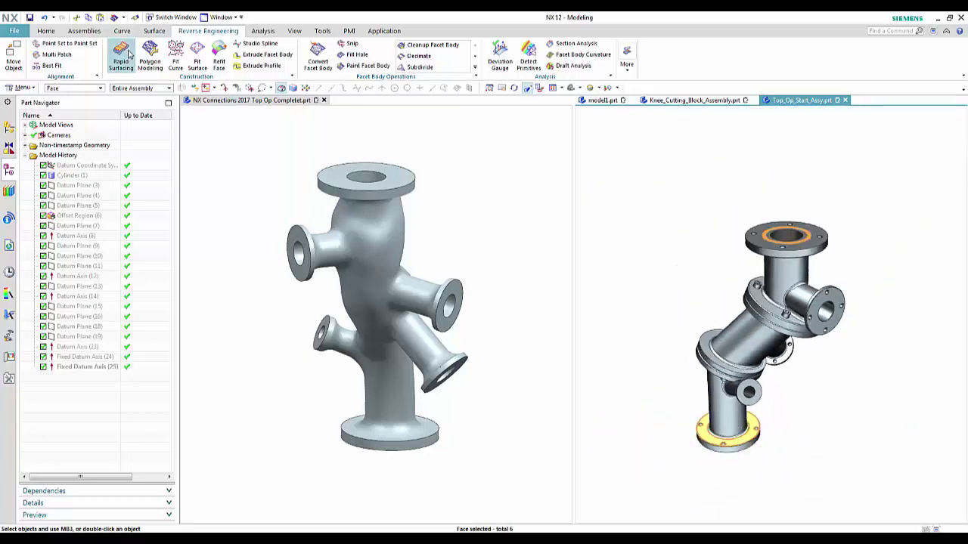
pyautogui.click(253, 158)
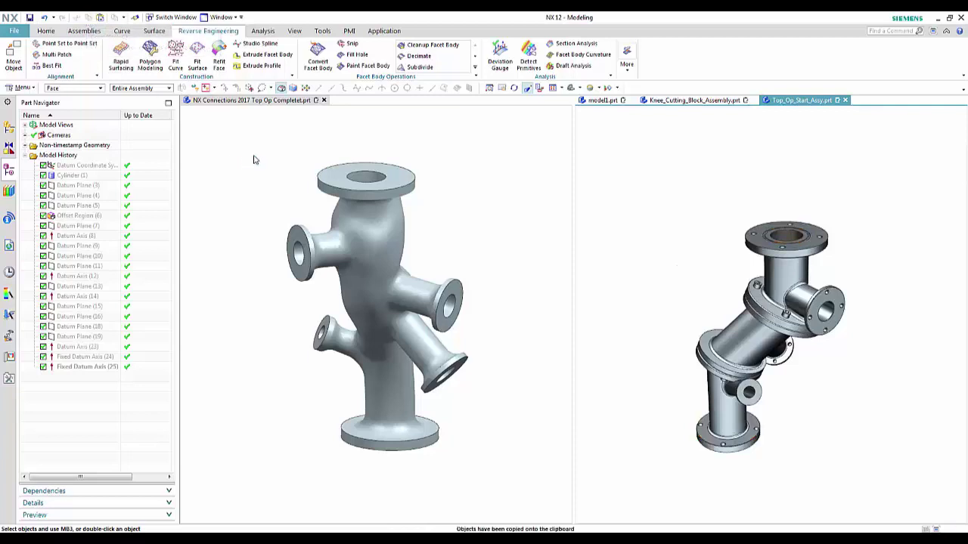
pyautogui.click(100, 17)
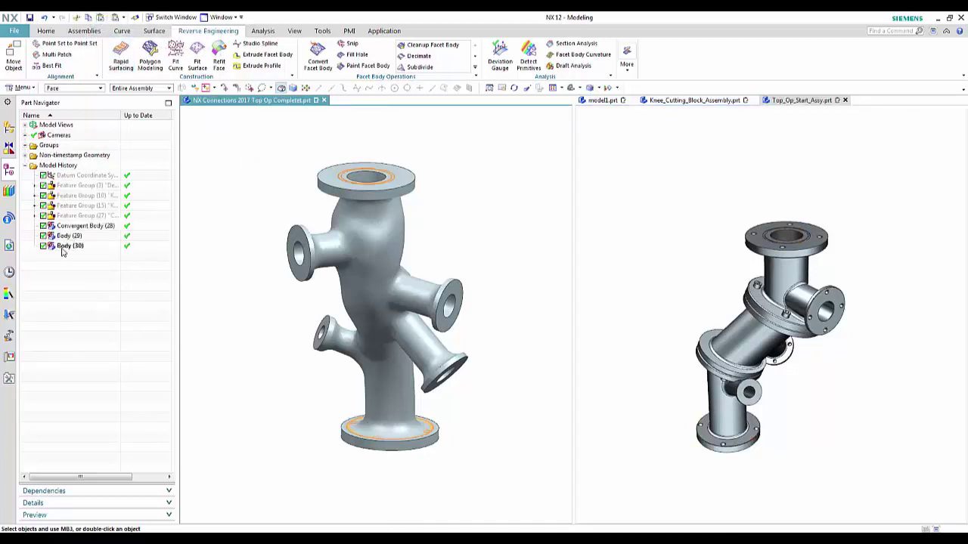
# Extend the inner and outer edges of the pasted groove sheet on the upper flange with a 10 mm offset
pyautogui.scroll(3, 346, 162)
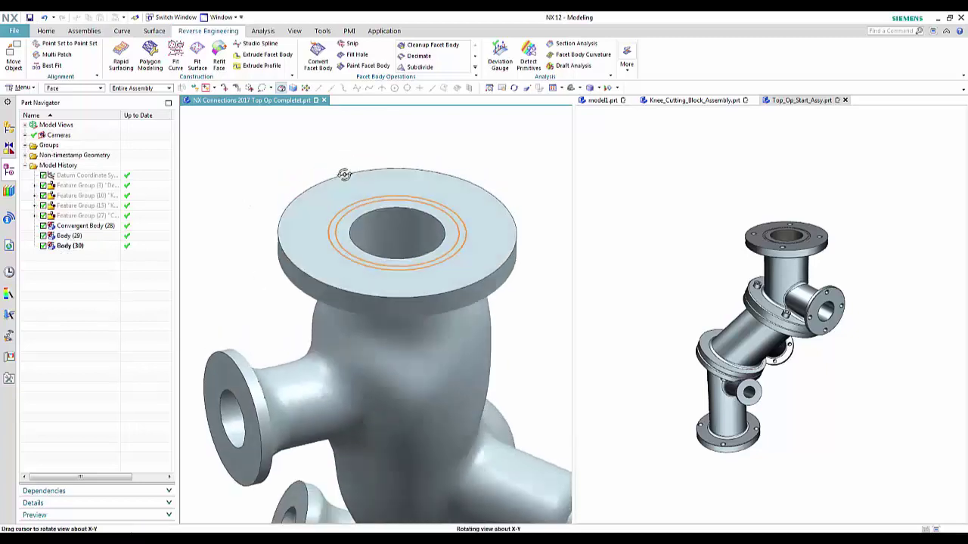
pyautogui.scroll(2, 344, 234)
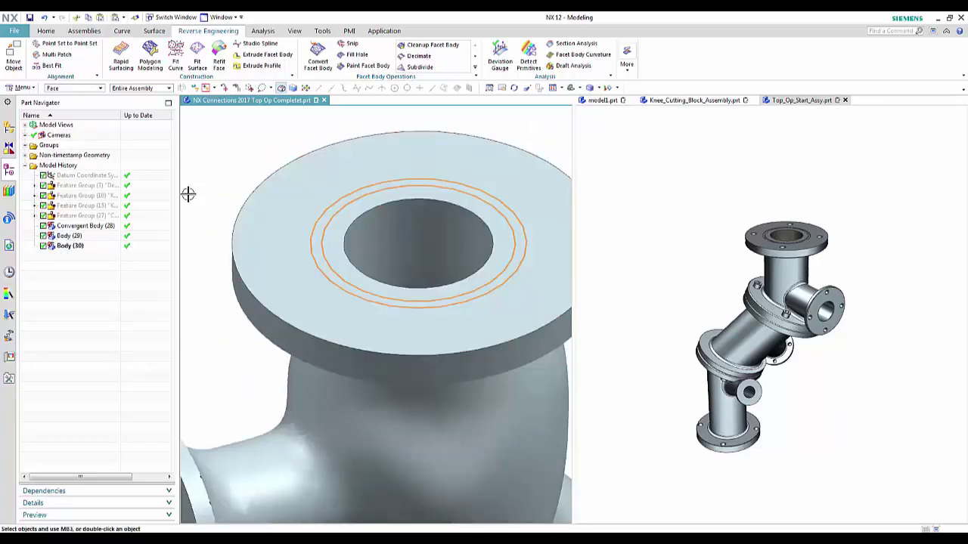
pyautogui.click(150, 33)
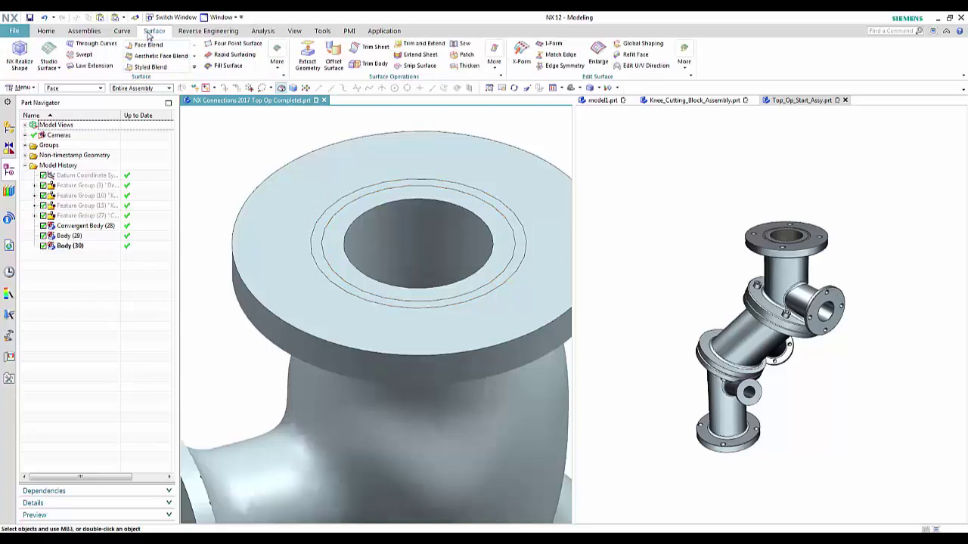
pyautogui.click(410, 55)
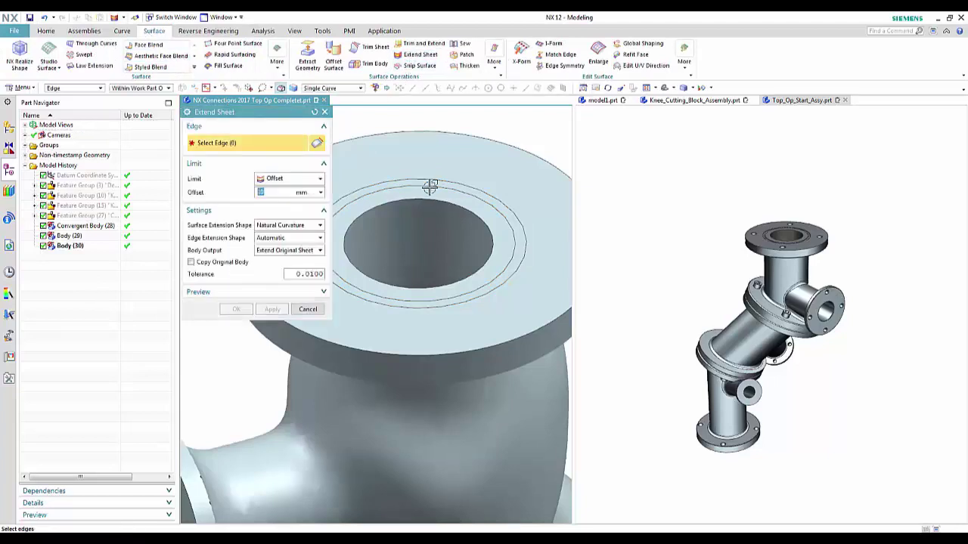
pyautogui.click(463, 181)
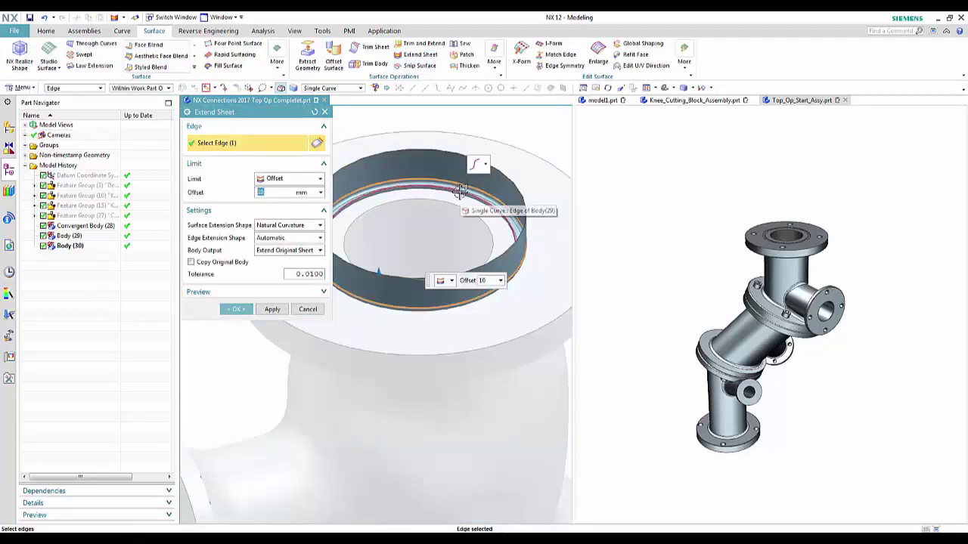
pyautogui.click(459, 191)
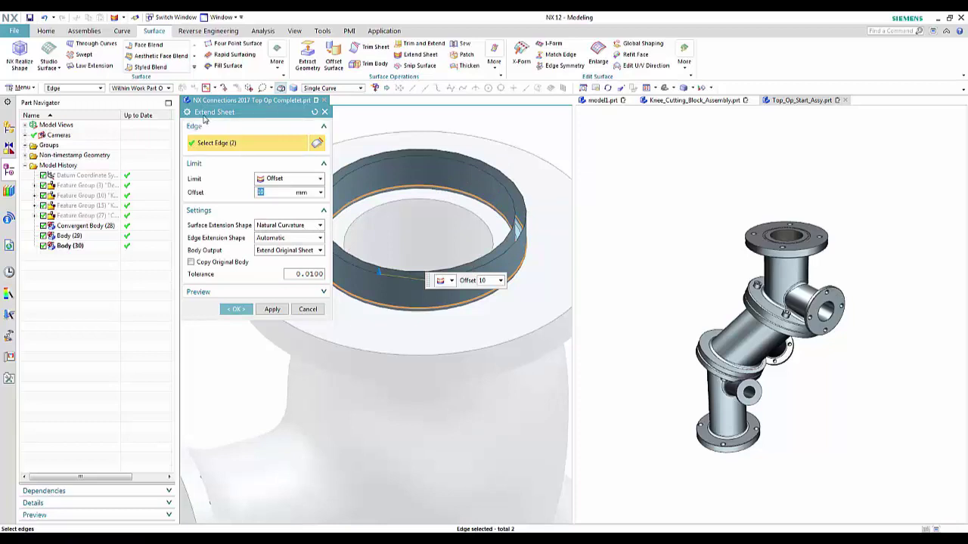
pyautogui.click(236, 309)
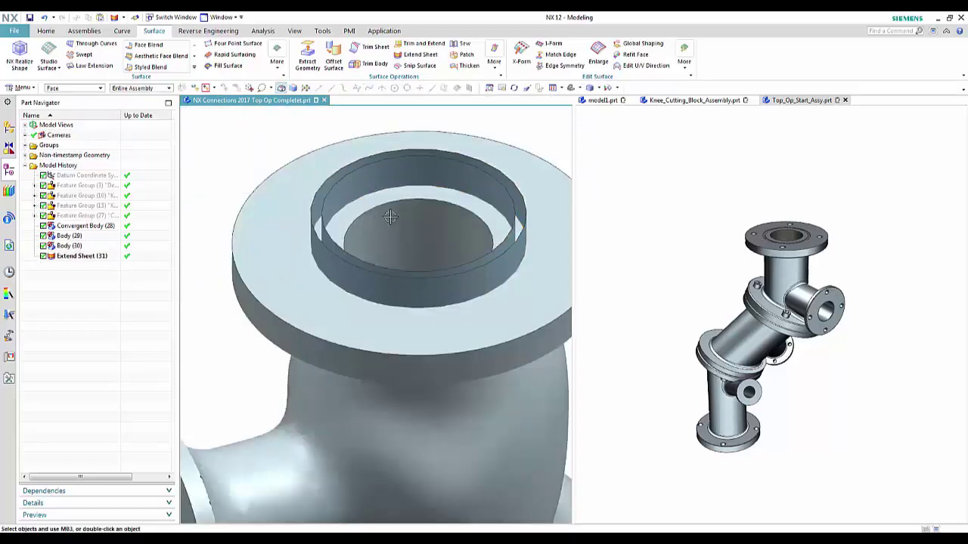
# Trim the convergent pipe body with the faces of the extended groove sheet using Trim Body
pyautogui.scroll(-3, 389, 217)
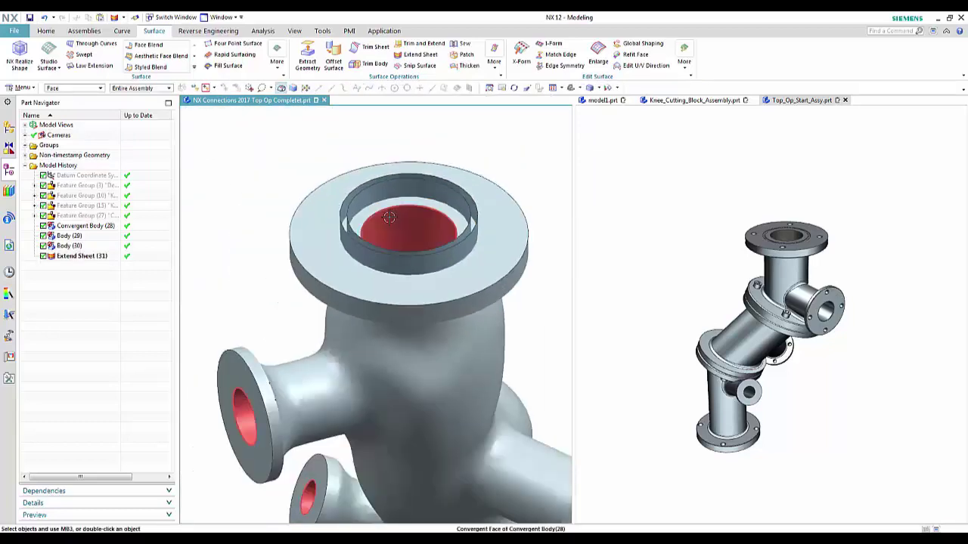
pyautogui.click(371, 66)
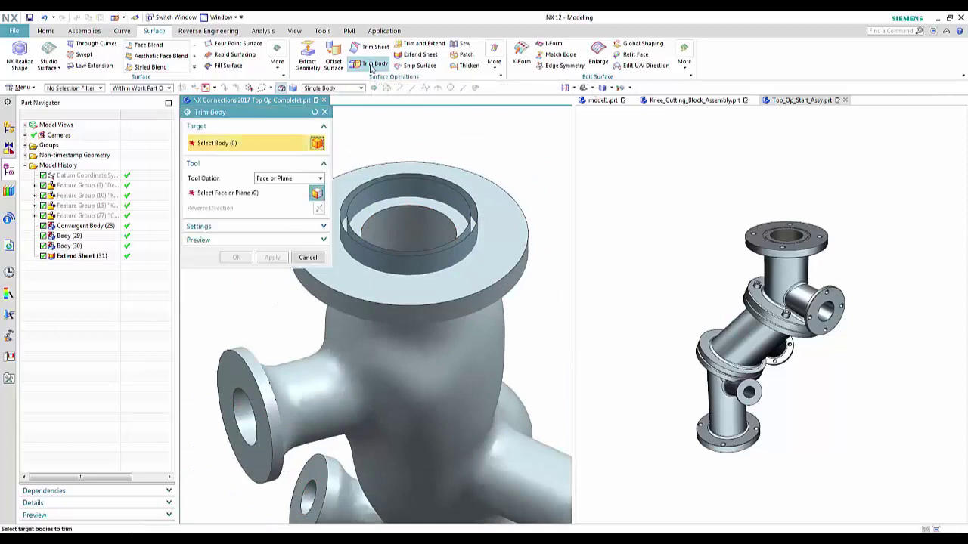
pyautogui.click(501, 257)
pyautogui.middleClick(385, 161)
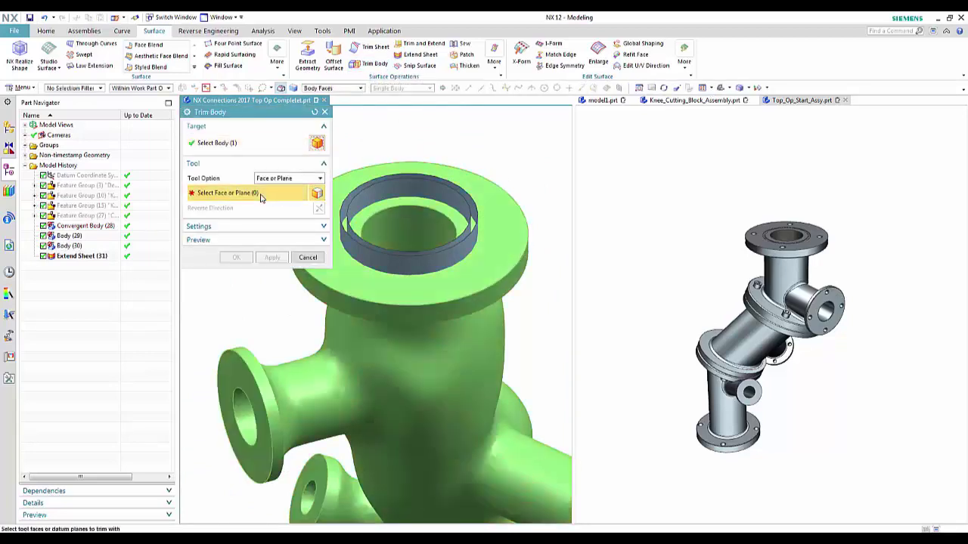
pyautogui.click(384, 186)
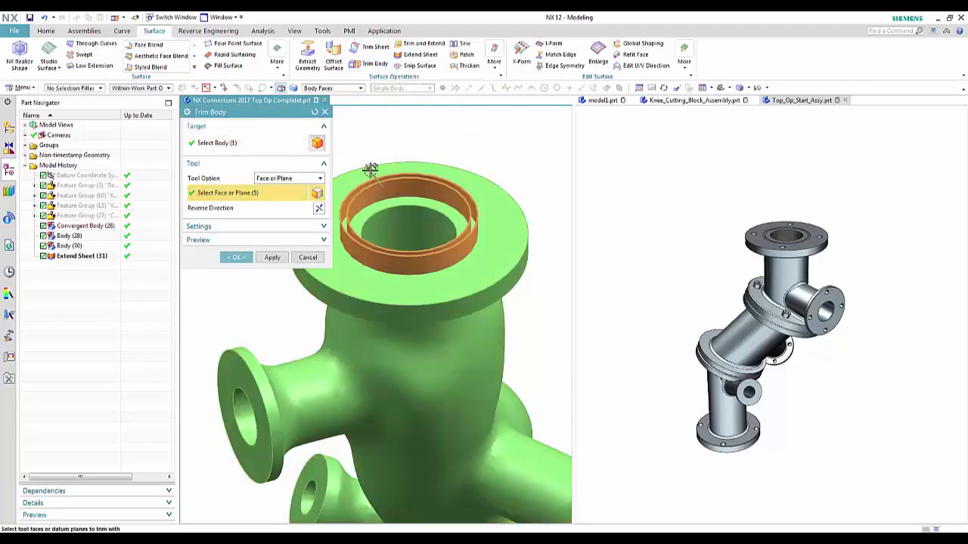
pyautogui.click(236, 257)
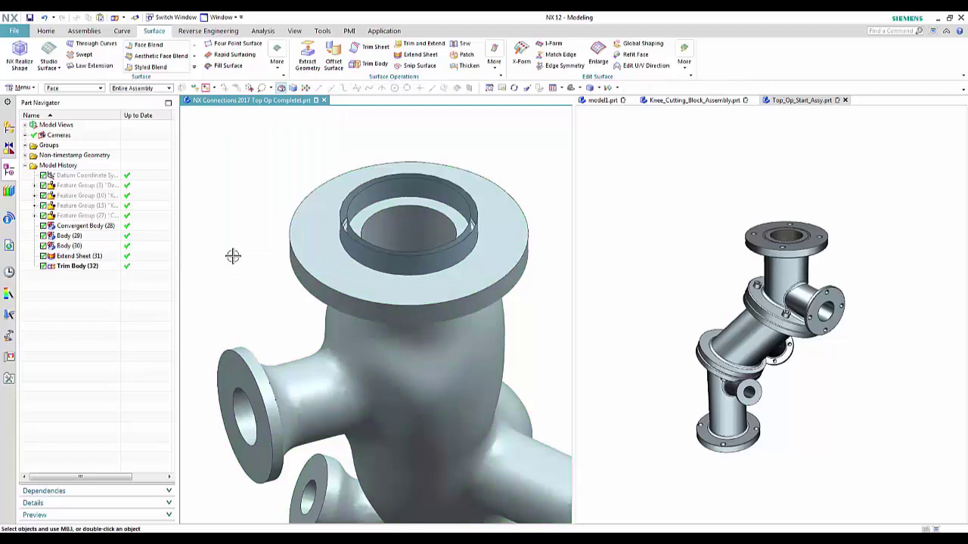
# Hide the extended groove sheet and inspect the groove cut into the upper flange
pyautogui.rightClick(79, 260)
pyautogui.click(106, 266)
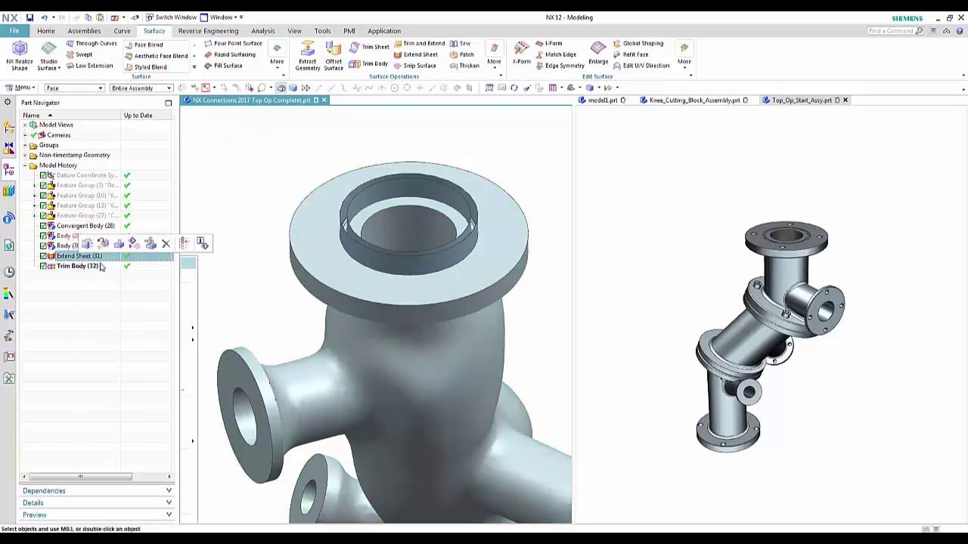
pyautogui.scroll(3, 334, 239)
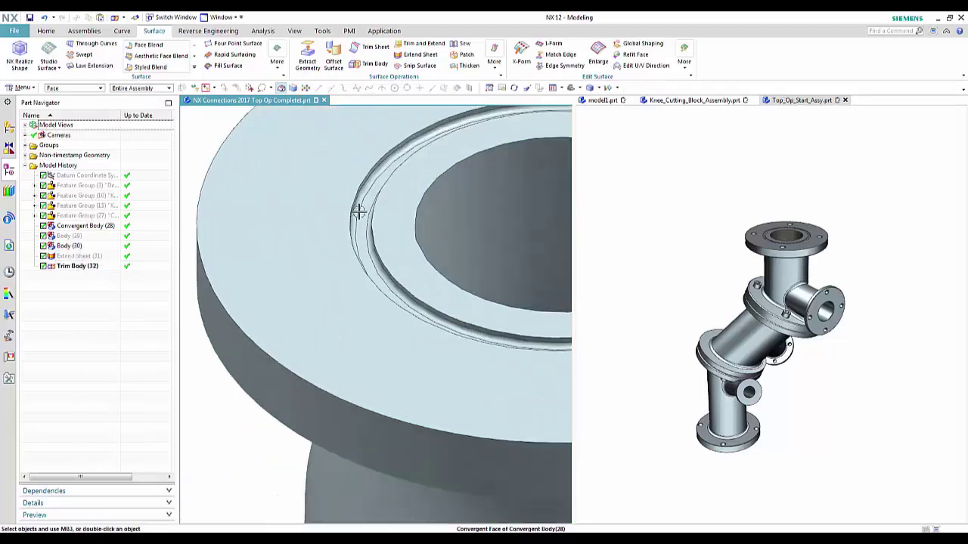
pyautogui.scroll(-4, 346, 229)
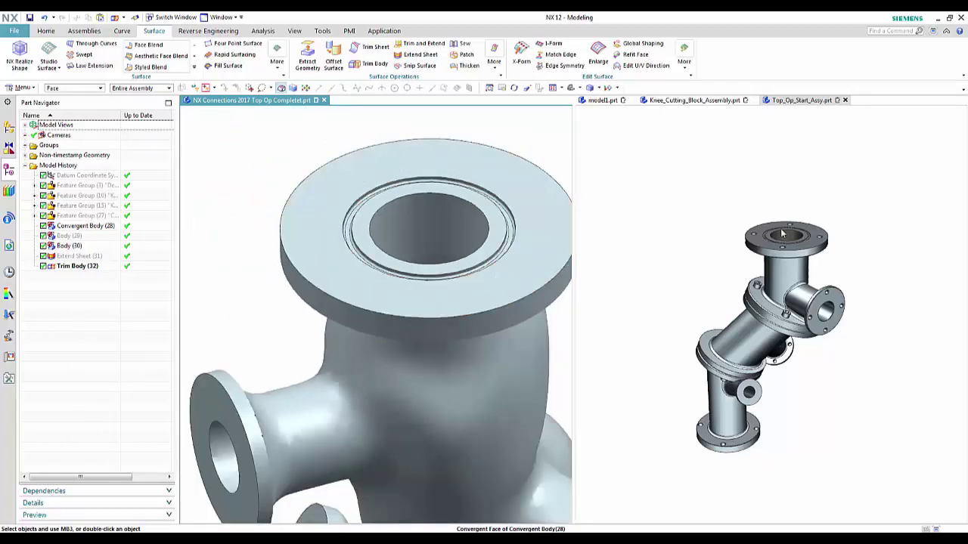
pyautogui.scroll(-2, 462, 223)
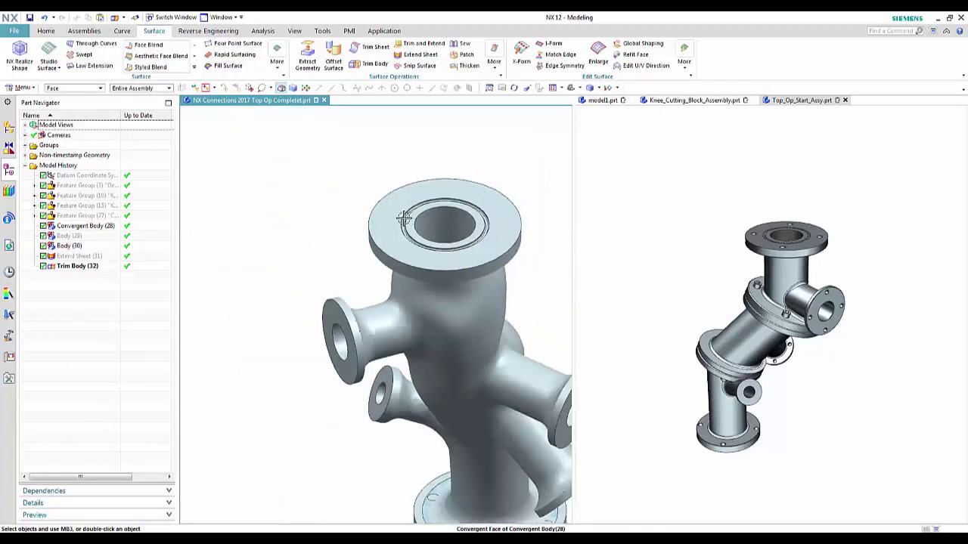
pyautogui.scroll(-2, 382, 222)
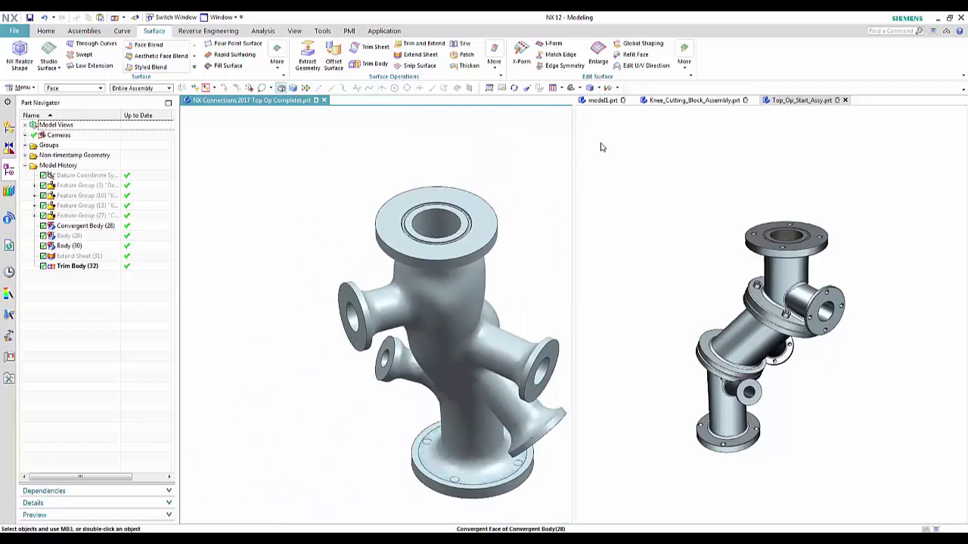
# Start a countersunk general hole and place it on two of the bolt-hole arc centres of the lower flange
pyautogui.moveTo(509, 300); pyautogui.dragTo(412, 395, button='middle')
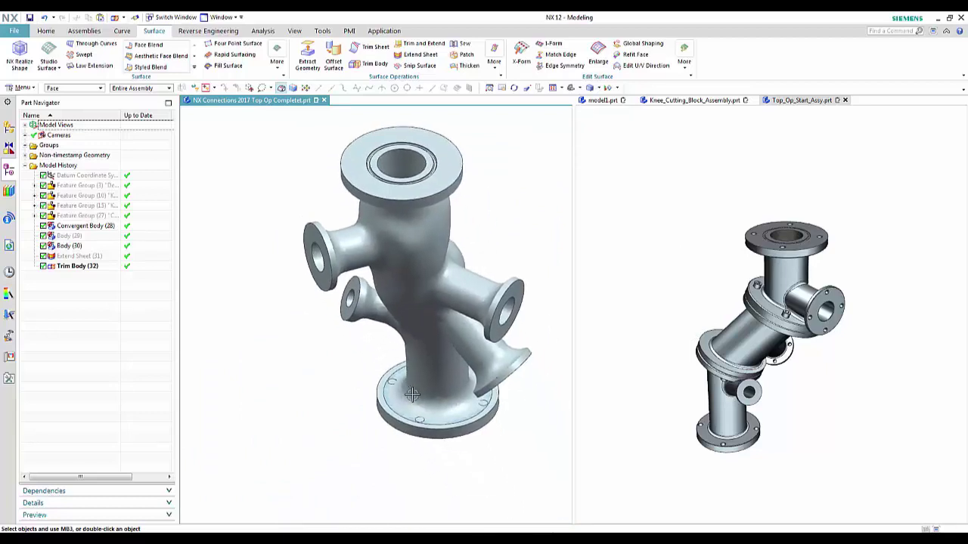
pyautogui.scroll(3, 412, 396)
pyautogui.scroll(-1, 307, 383)
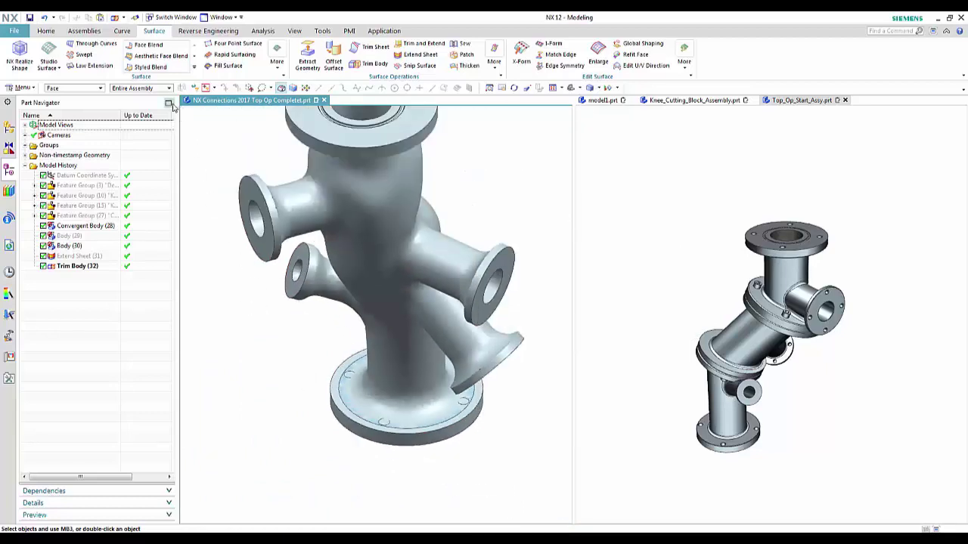
pyautogui.click(44, 31)
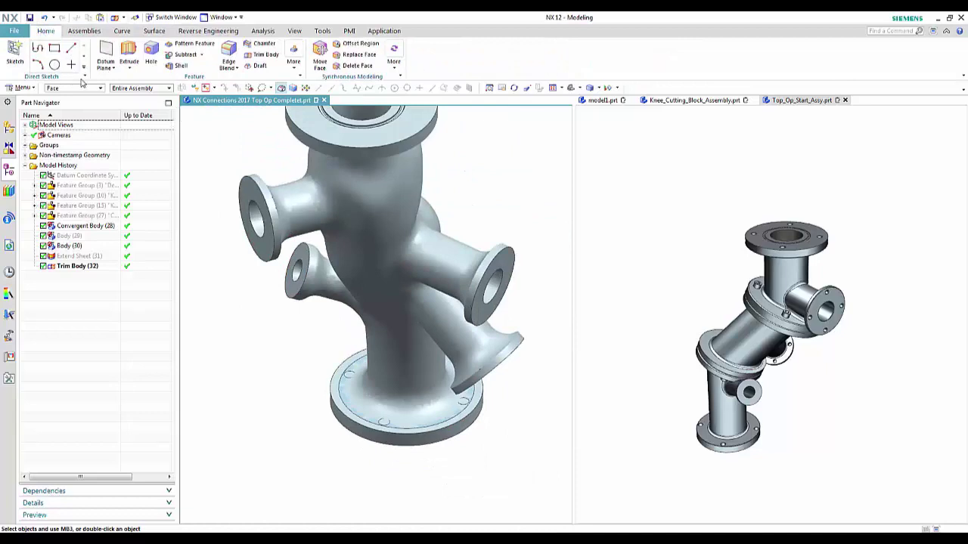
pyautogui.click(151, 51)
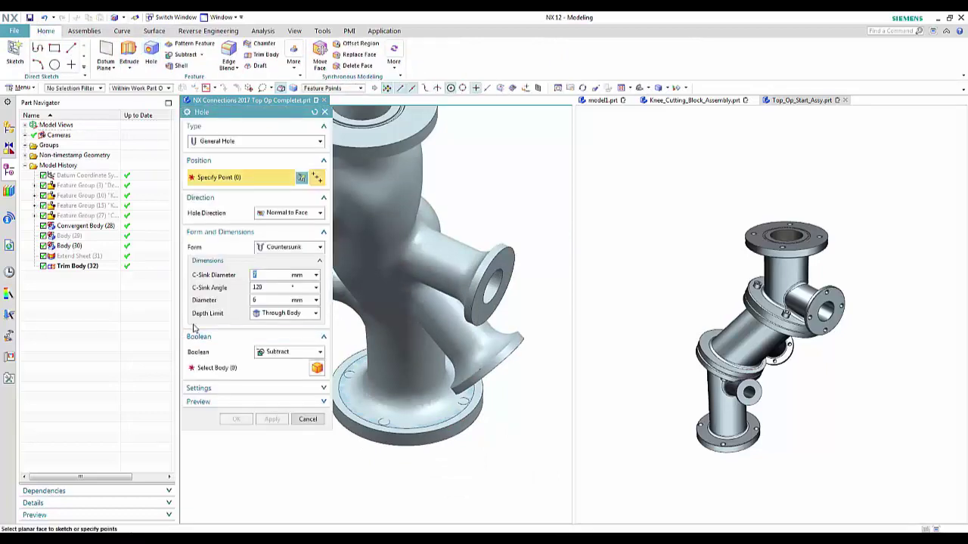
pyautogui.scroll(2, 383, 426)
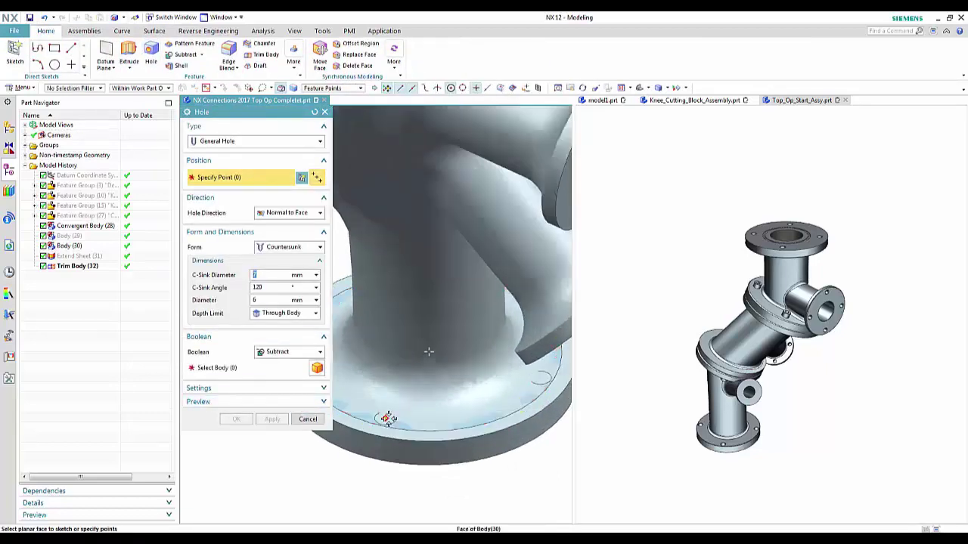
pyautogui.click(385, 418)
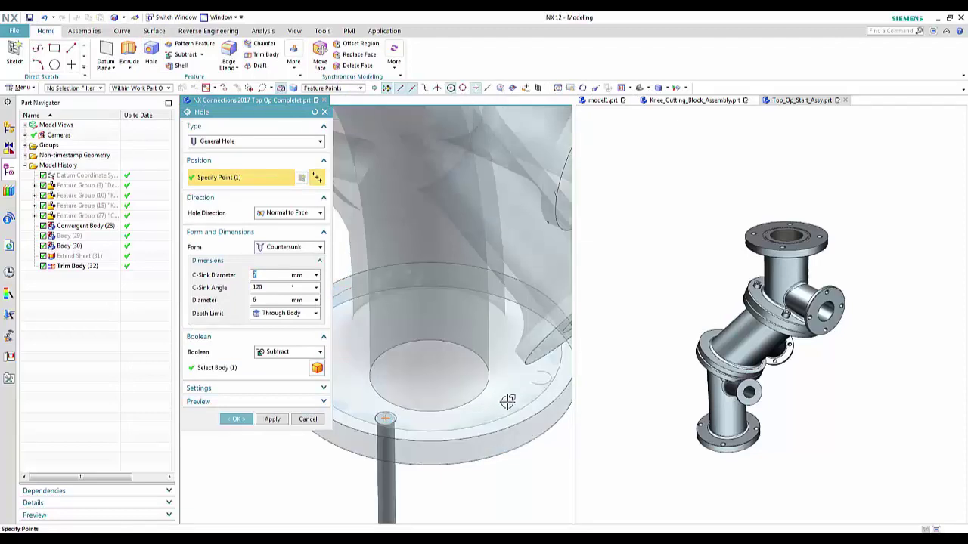
pyautogui.click(542, 382)
# Add the other two bolt-hole arc centres on the lower flange and subtract the 6 mm countersunk holes through the pipe body
pyautogui.scroll(-3, 414, 366)
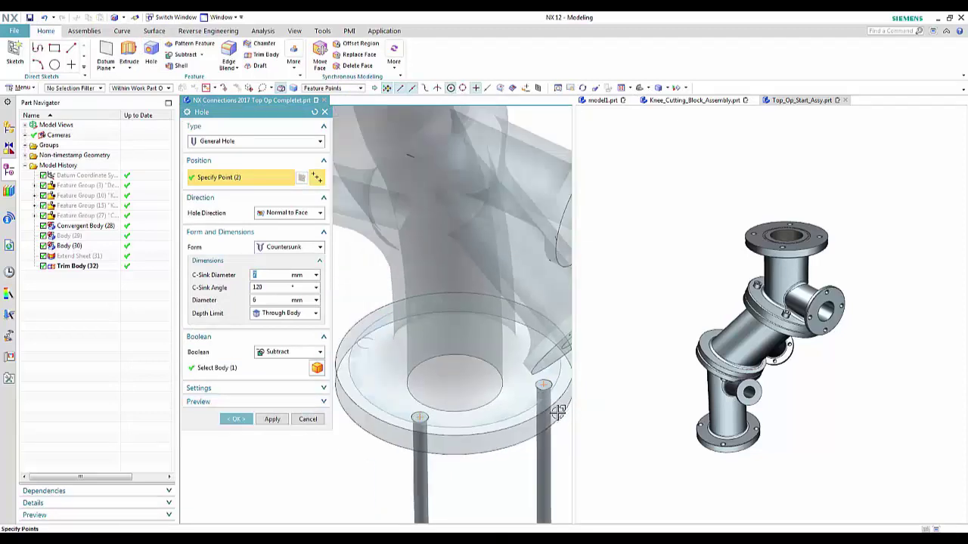
pyautogui.moveTo(414, 366); pyautogui.dragTo(447, 385, button='middle')
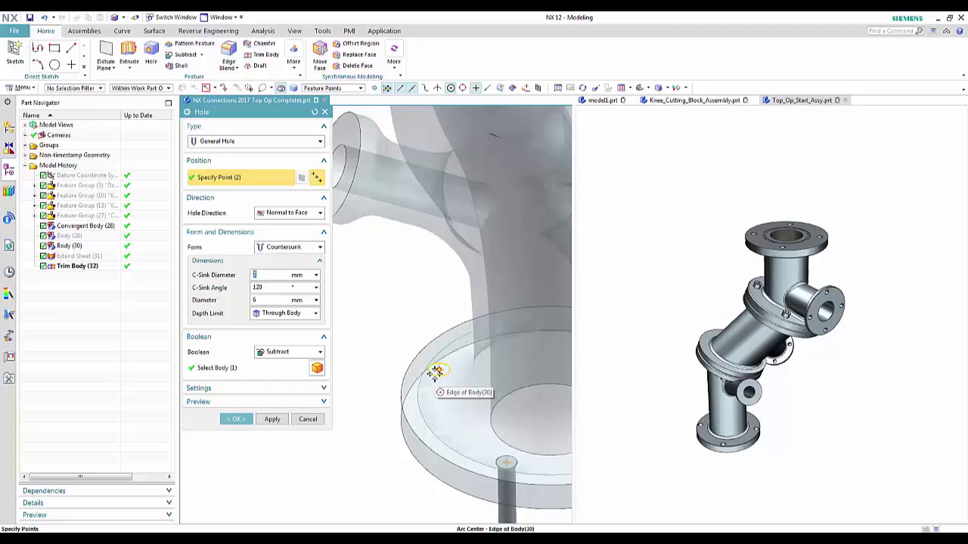
pyautogui.click(434, 373)
pyautogui.scroll(-3, 435, 373)
pyautogui.moveTo(408, 382); pyautogui.dragTo(499, 414, button='middle')
pyautogui.scroll(-2, 378, 352)
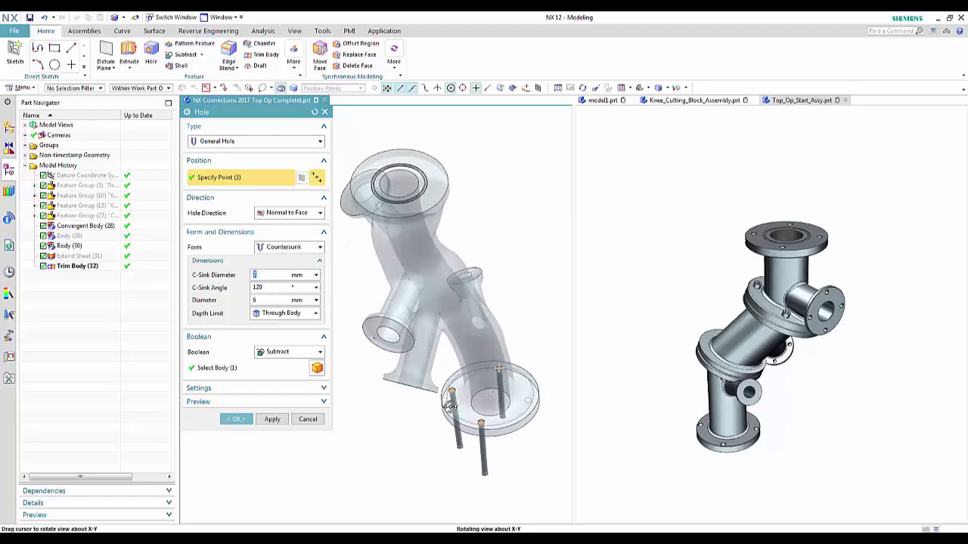
pyautogui.scroll(3, 529, 400)
pyautogui.click(530, 388)
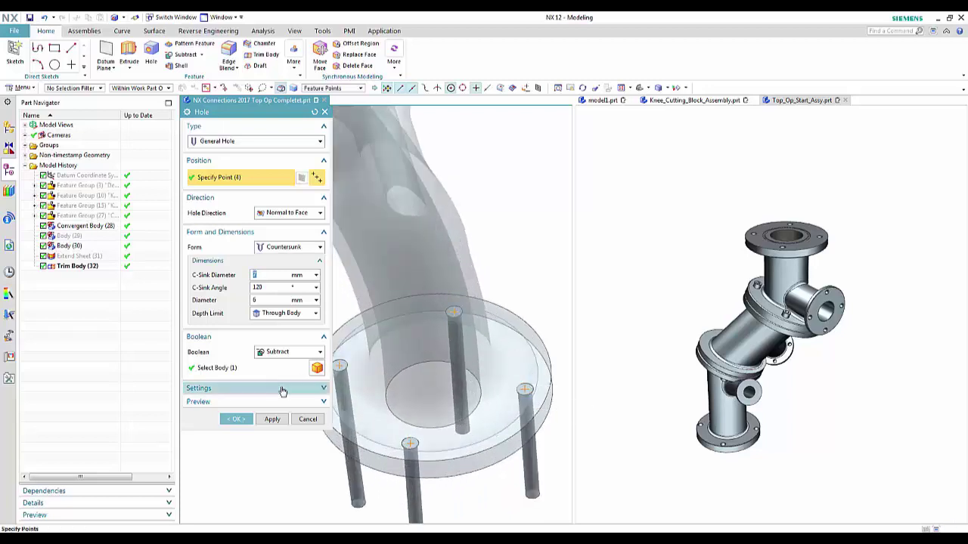
pyautogui.click(236, 419)
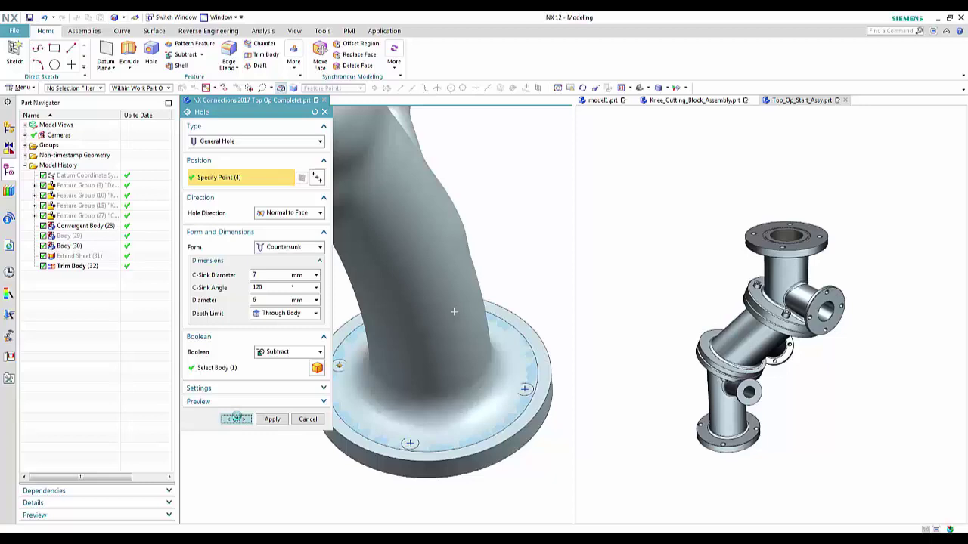
pyautogui.scroll(-1, 236, 419)
pyautogui.press('Home')
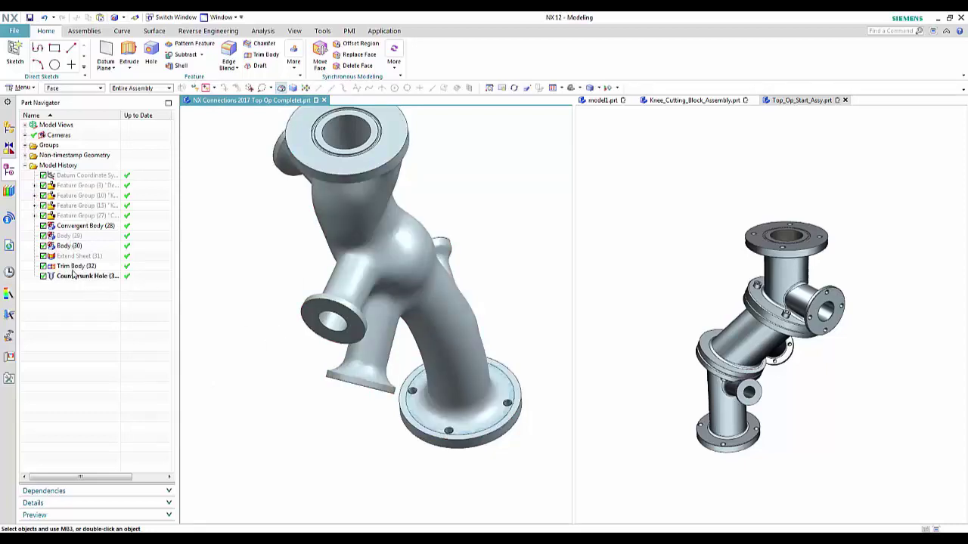
pyautogui.moveTo(378, 458); pyautogui.dragTo(357, 374, button='middle')
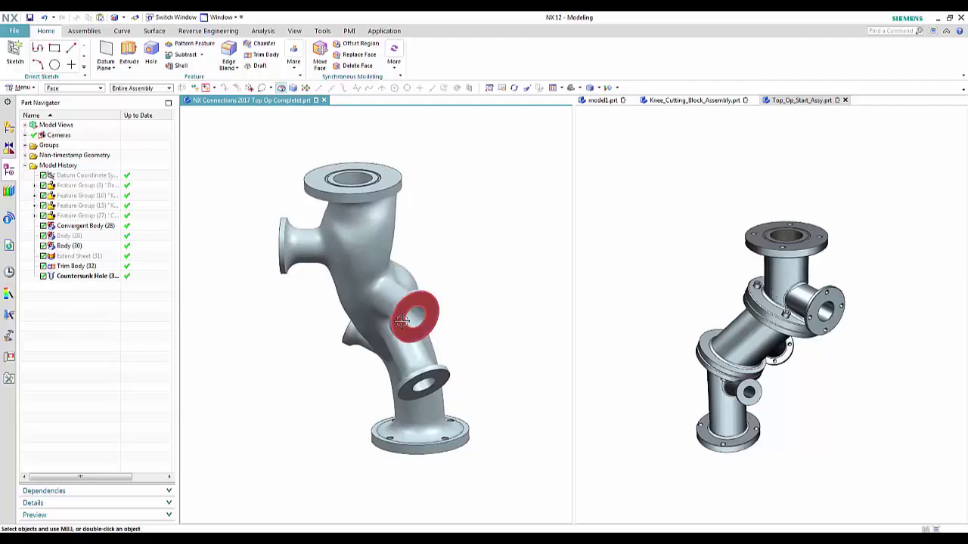
# Enter Polygon Modeling with the convergent pipe body selected as the facet body for editing
pyautogui.click(213, 31)
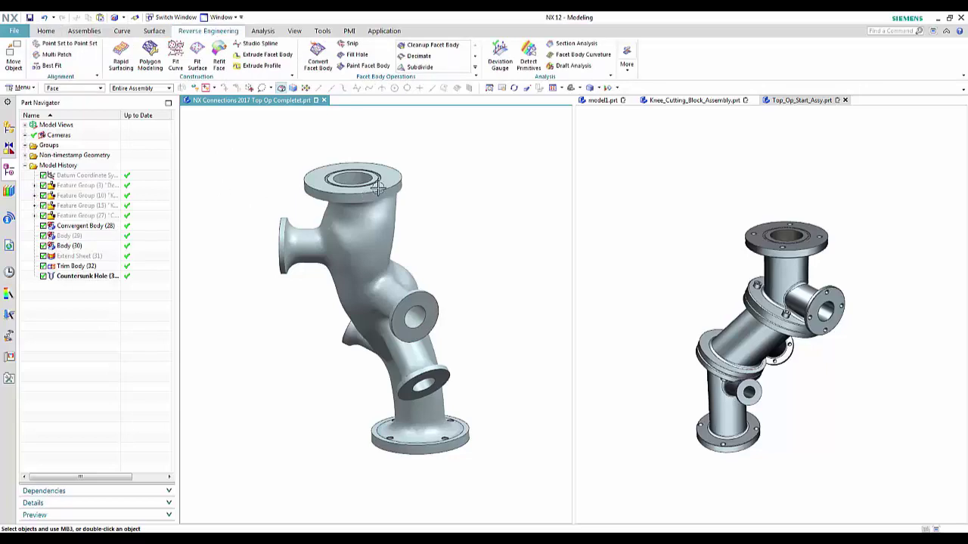
pyautogui.scroll(3, 378, 188)
pyautogui.scroll(3, 409, 180)
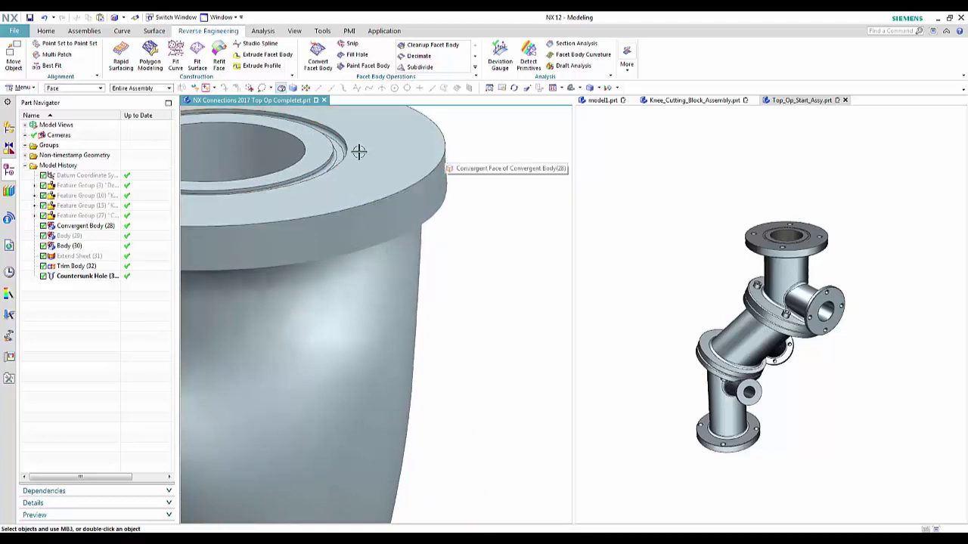
pyautogui.scroll(-3, 501, 203)
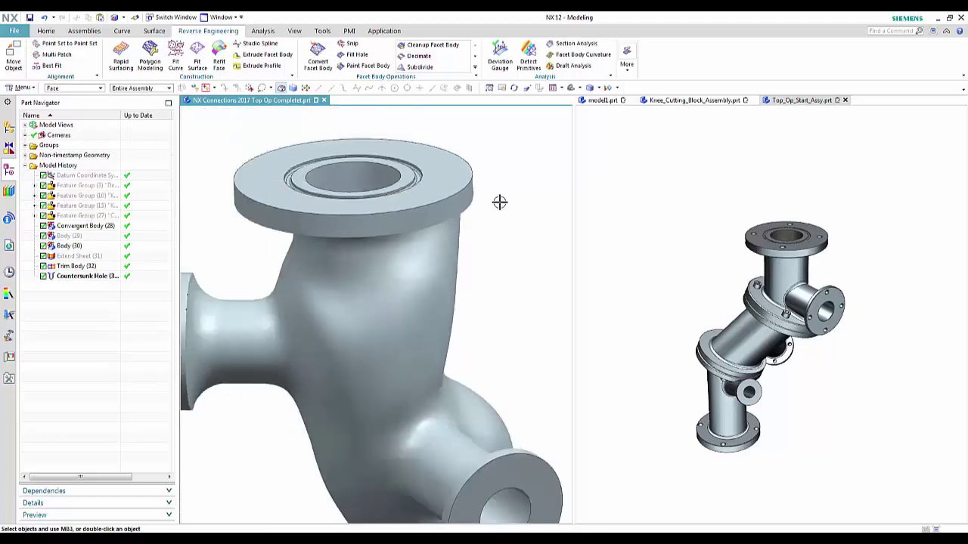
pyautogui.scroll(-1, 499, 202)
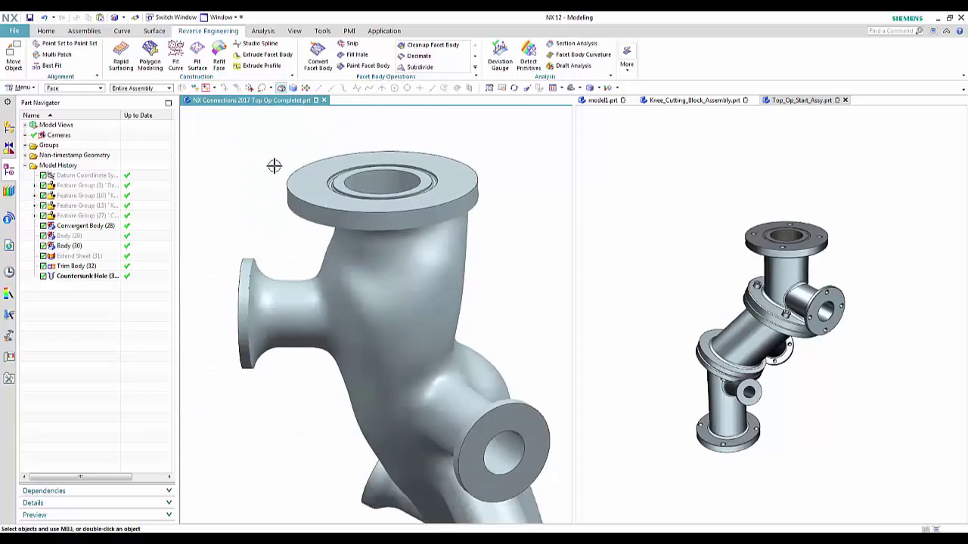
pyautogui.scroll(2, 291, 188)
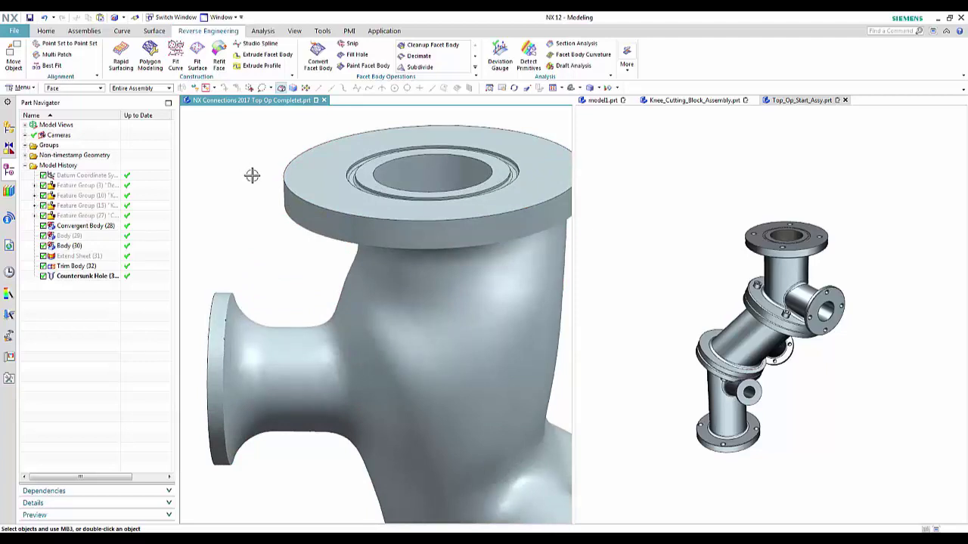
pyautogui.click(149, 64)
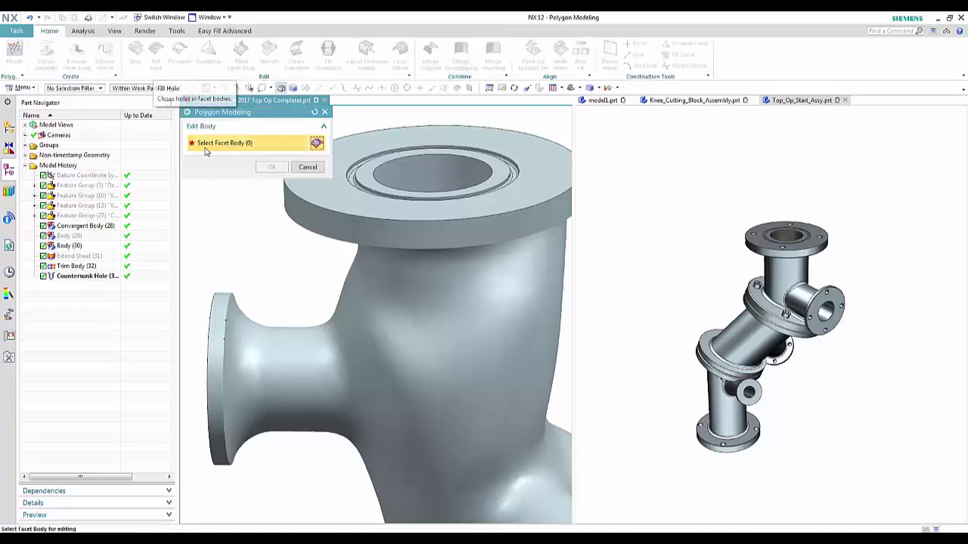
pyautogui.click(346, 211)
pyautogui.click(407, 297)
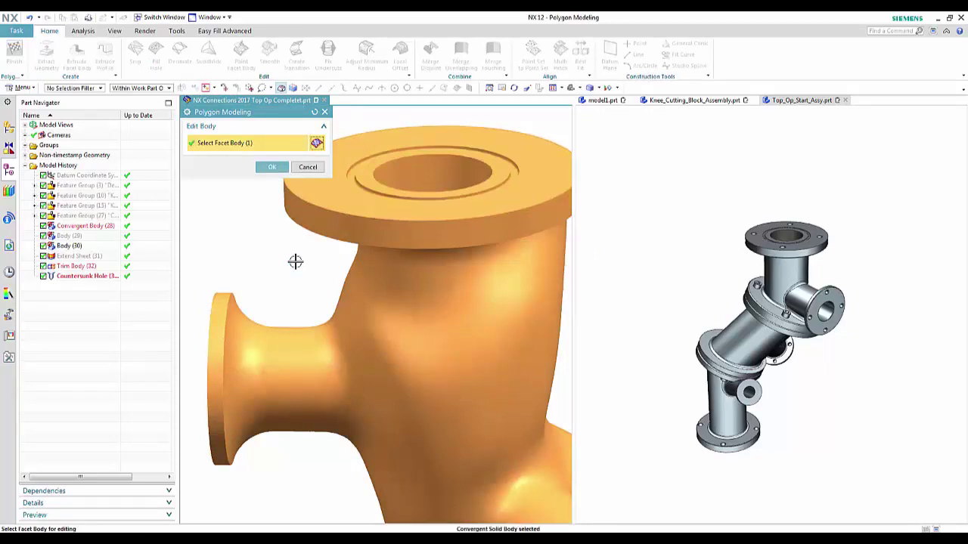
pyautogui.click(270, 167)
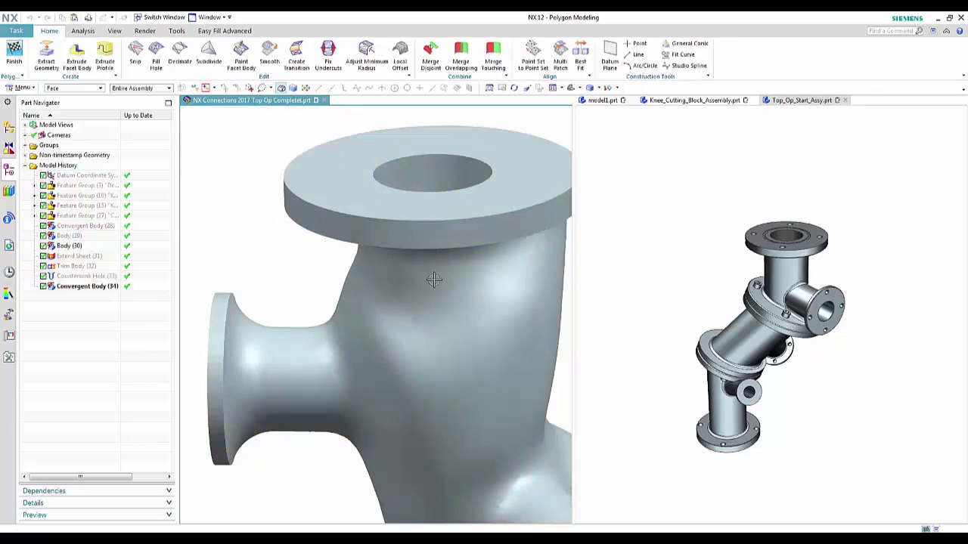
# Merge the part windows into one tabbed full-width view and start Create Transition with the Flat type
pyautogui.moveTo(266, 105); pyautogui.dragTo(561, 308)
pyautogui.scroll(-3, 360, 242)
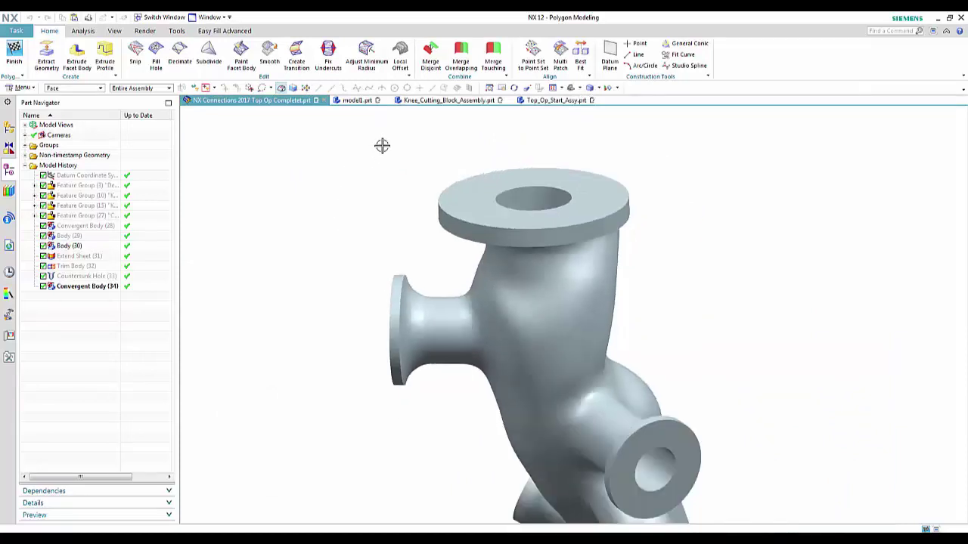
pyautogui.click(297, 61)
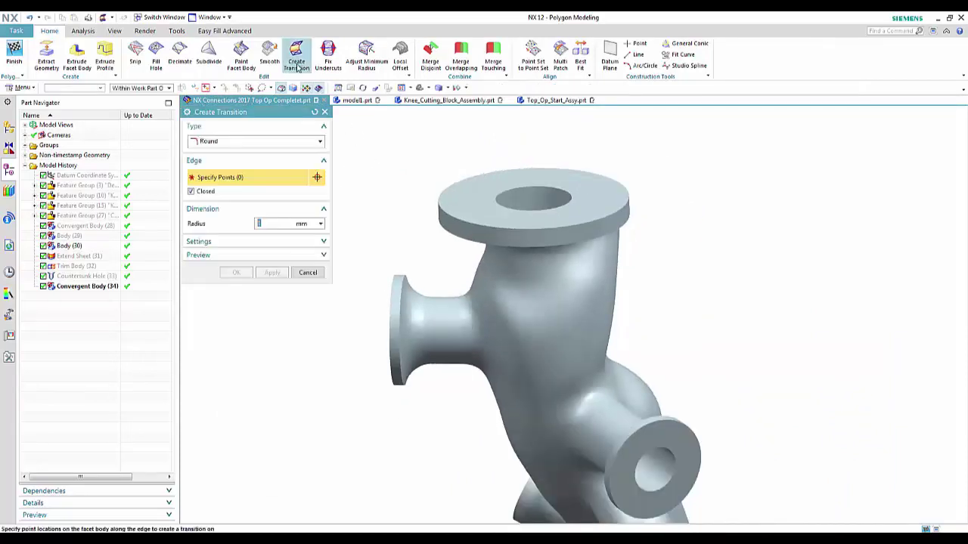
pyautogui.click(317, 142)
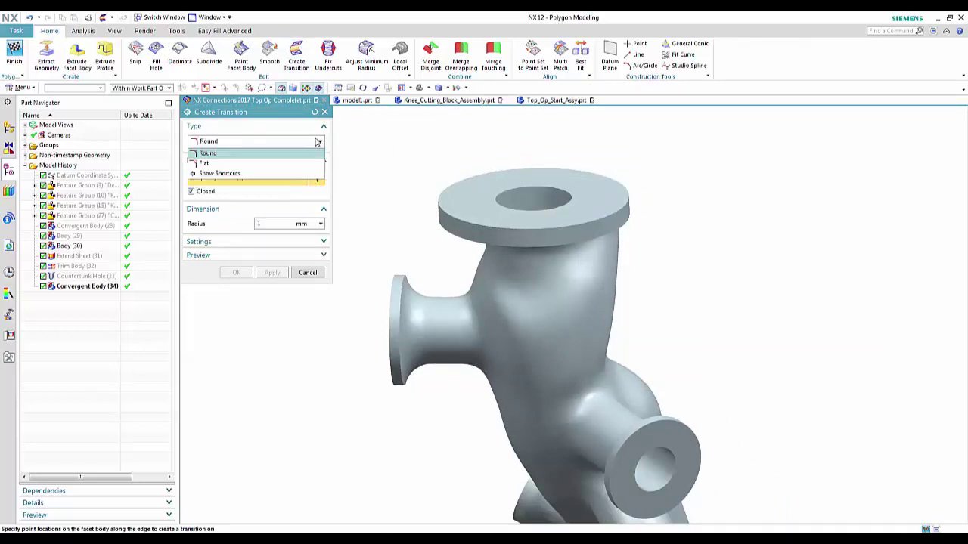
pyautogui.click(225, 164)
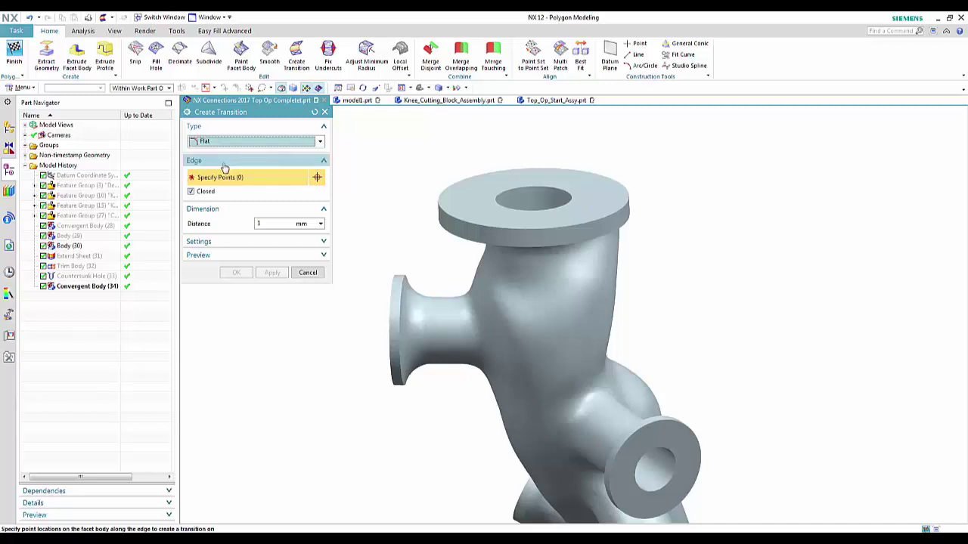
# Specify four points around the upper flange's top outer edge and apply the closed flat transition with a 1 mm distance
pyautogui.scroll(3, 624, 210)
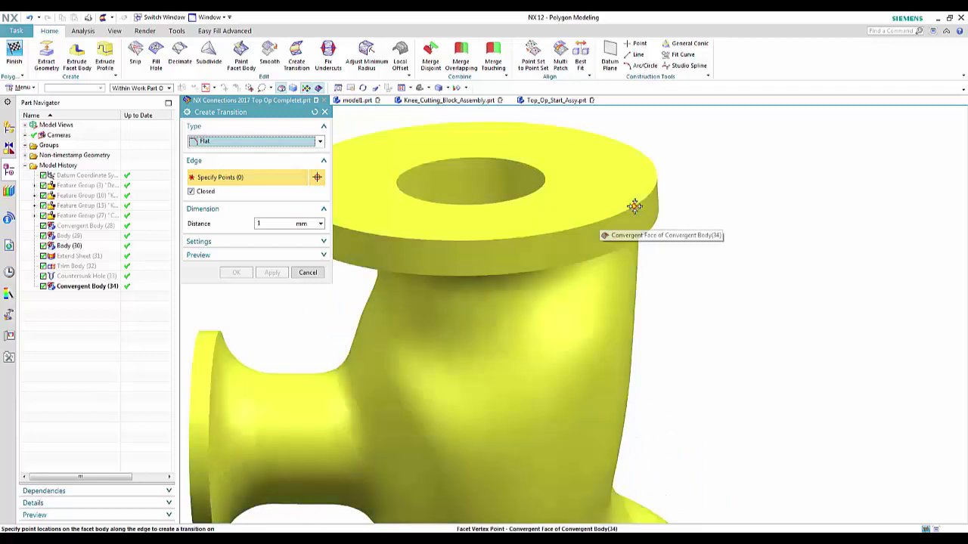
pyautogui.click(633, 206)
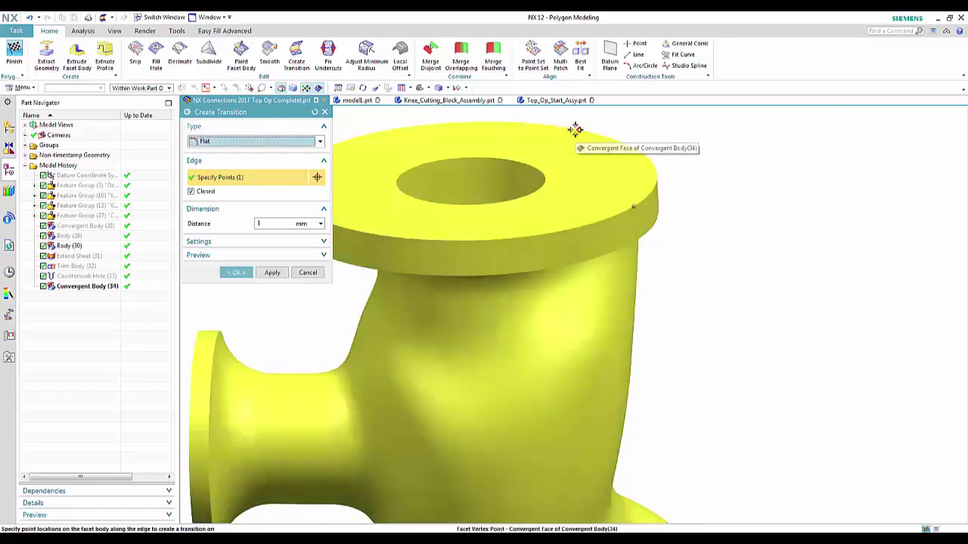
pyautogui.click(576, 130)
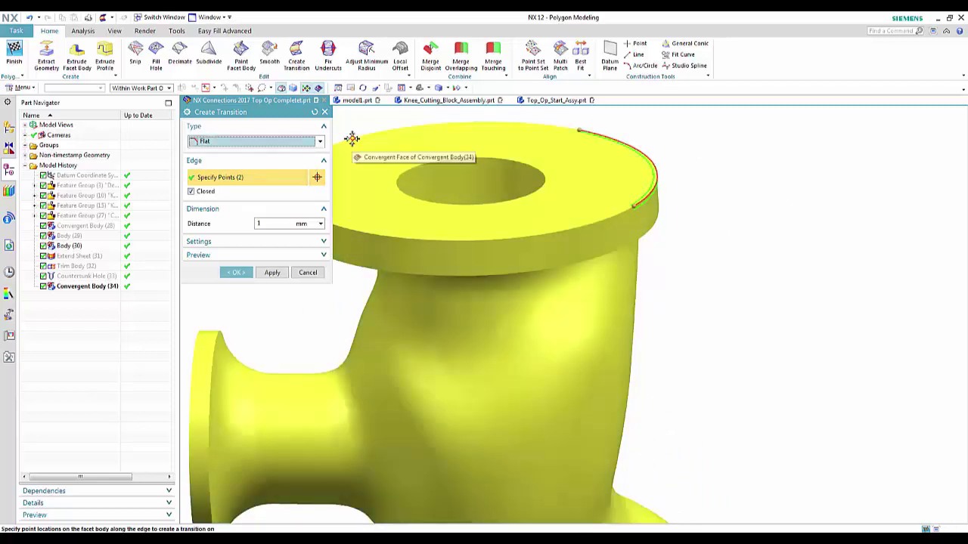
pyautogui.click(353, 139)
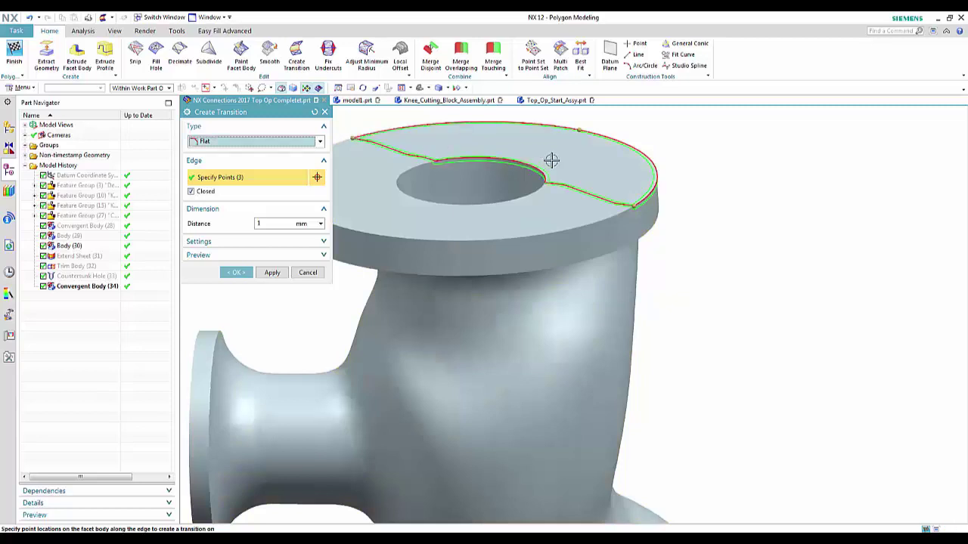
pyautogui.scroll(1, 703, 193)
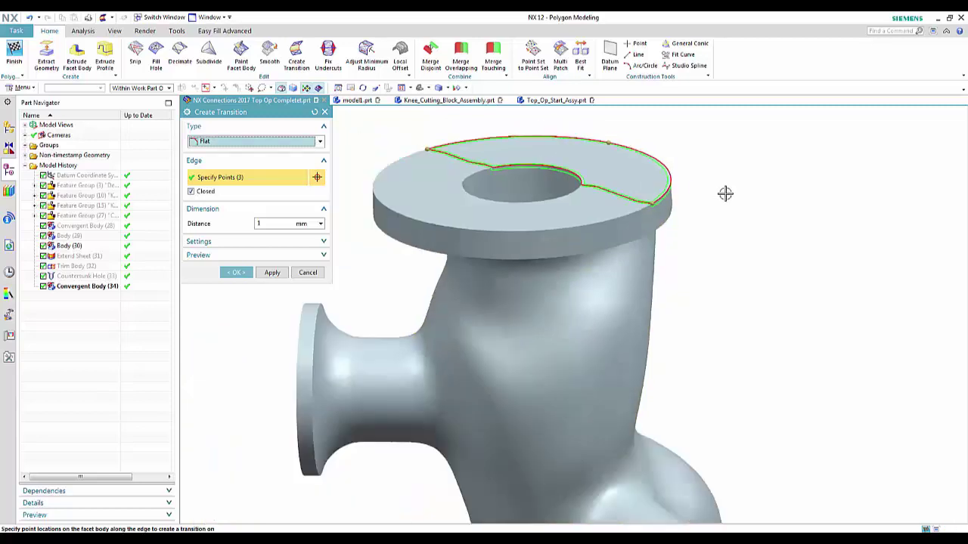
pyautogui.click(389, 213)
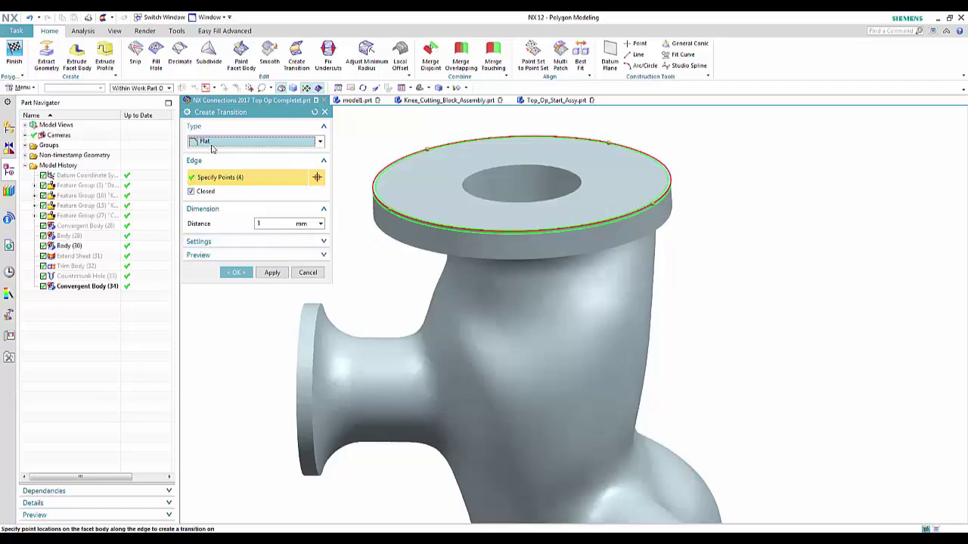
pyautogui.scroll(5, 385, 229)
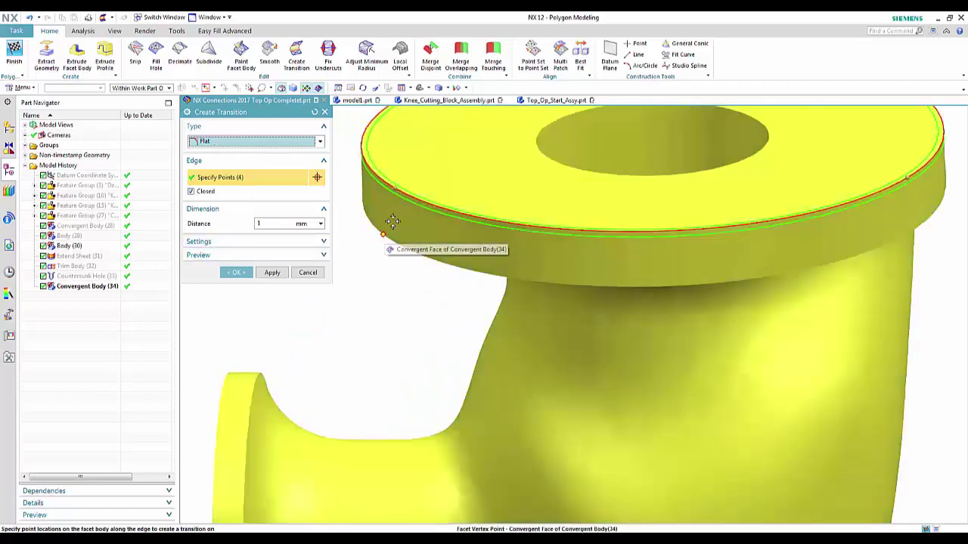
pyautogui.click(273, 273)
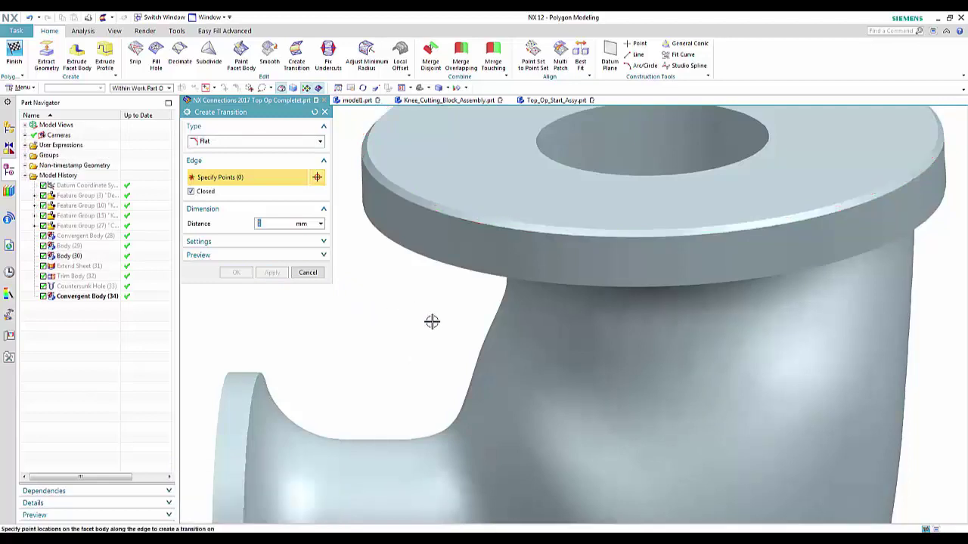
pyautogui.scroll(-1, 432, 322)
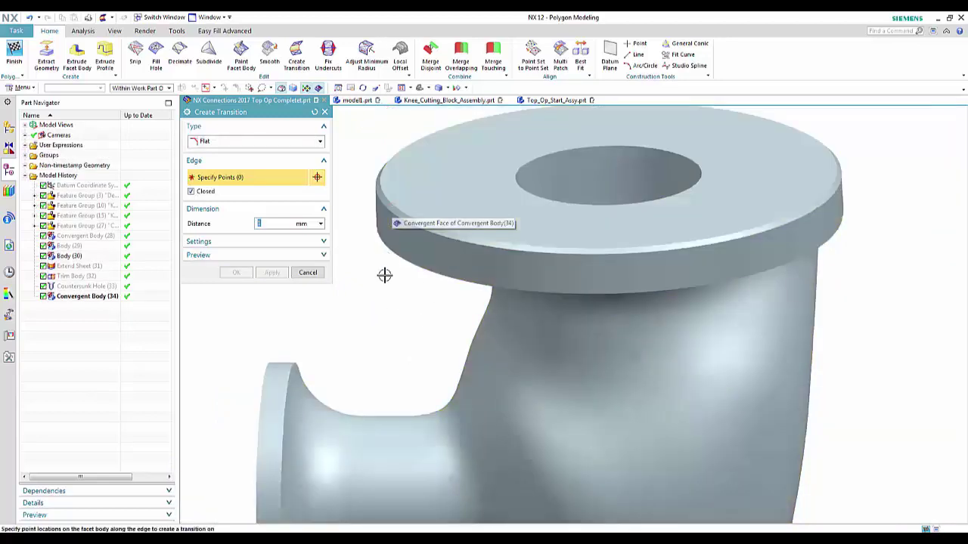
pyautogui.scroll(-1, 415, 260)
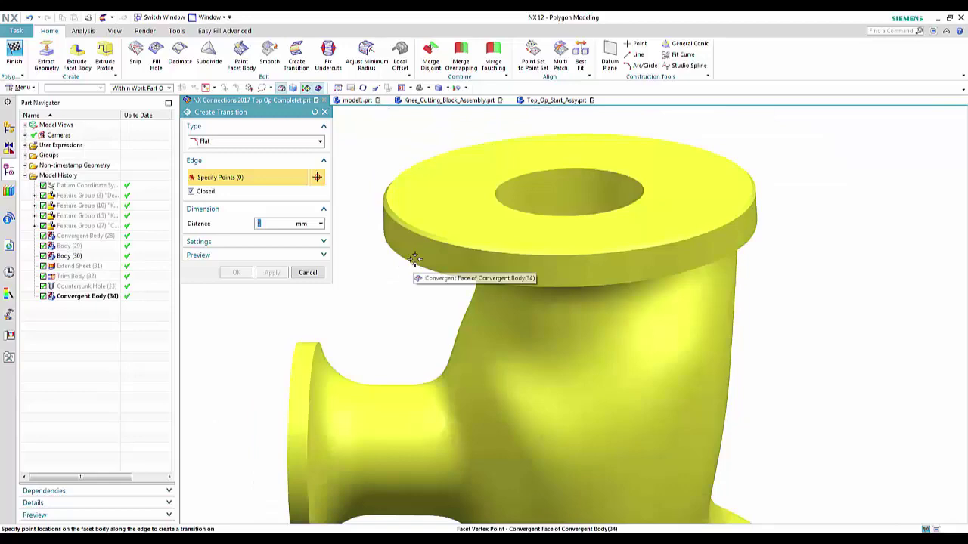
# Create a closed round transition with a 1 mm radius along the crescent-shaped inner edge inside the flange bore, using three edge points
pyautogui.moveTo(432, 201); pyautogui.dragTo(426, 226, button='middle')
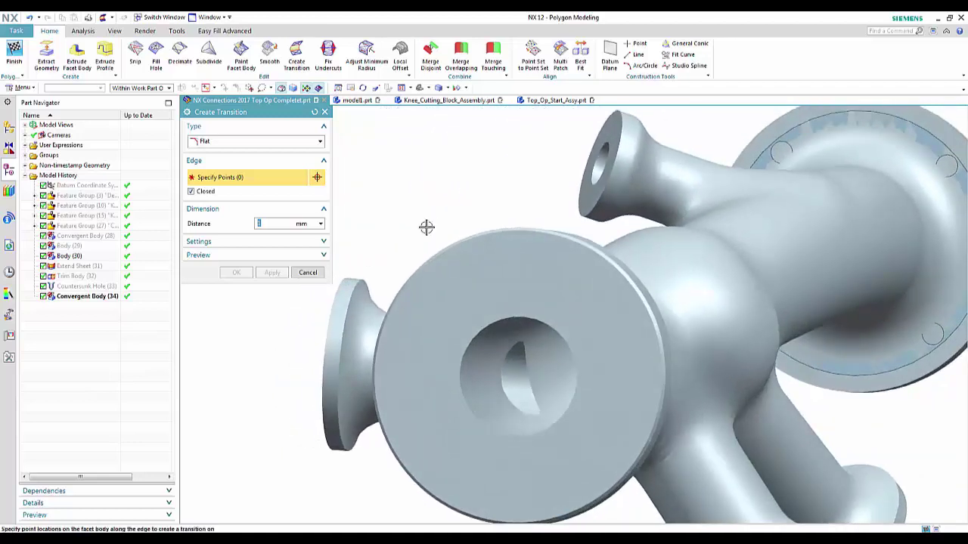
pyautogui.scroll(-3, 428, 220)
pyautogui.scroll(3, 382, 200)
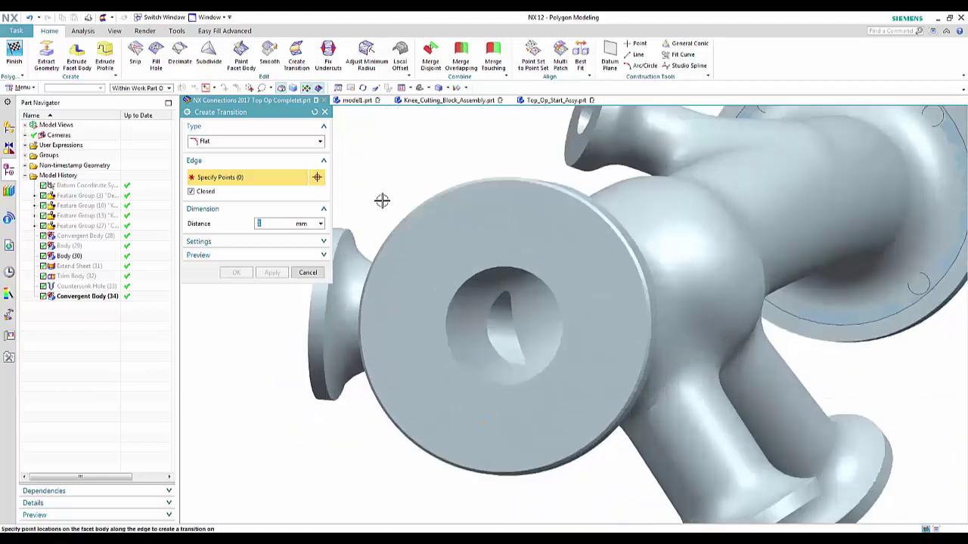
pyautogui.click(257, 141)
pyautogui.click(253, 154)
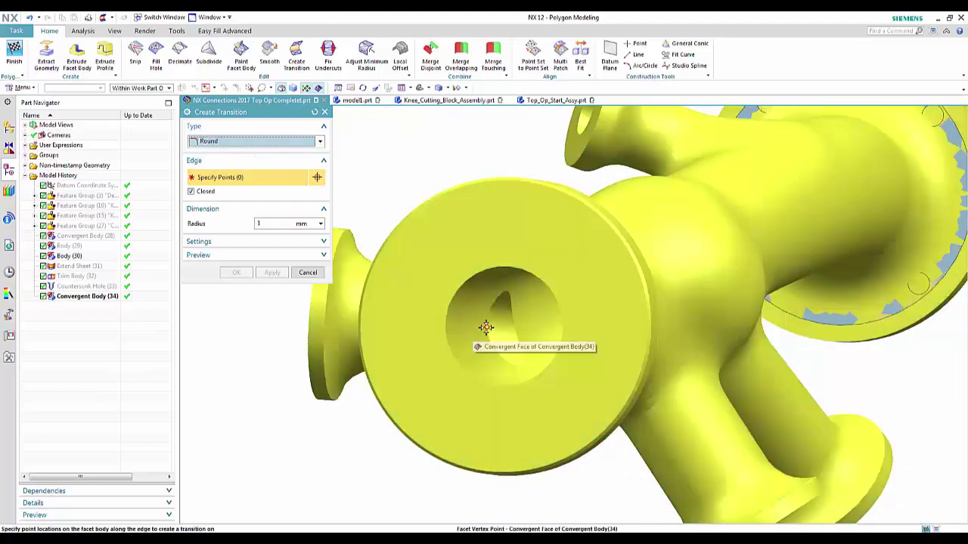
pyautogui.click(508, 298)
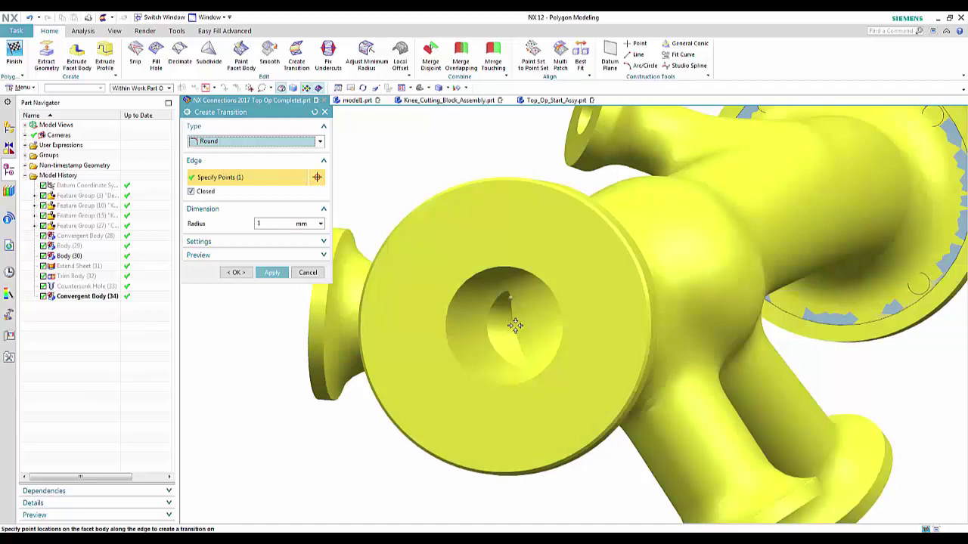
pyautogui.click(522, 362)
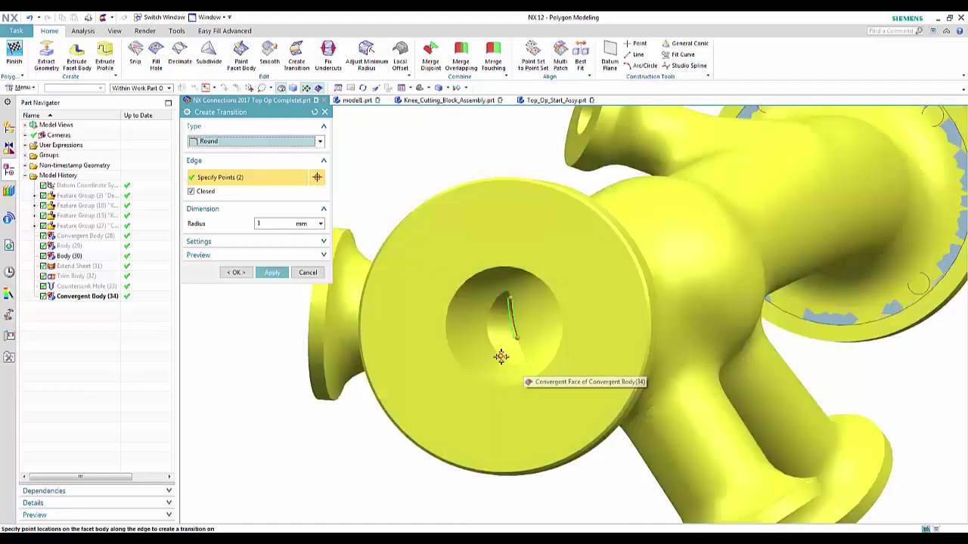
pyautogui.click(500, 356)
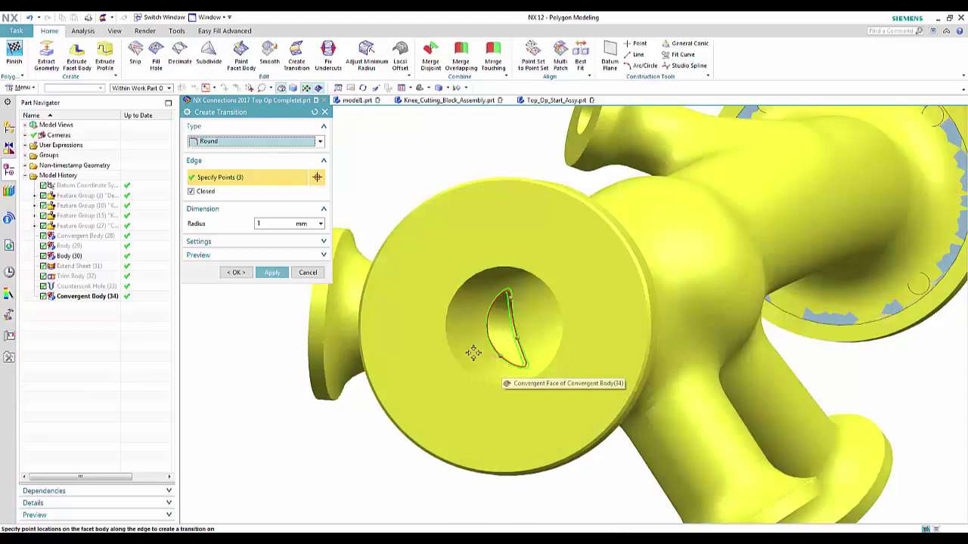
pyautogui.moveTo(471, 350); pyautogui.dragTo(411, 360, button='middle')
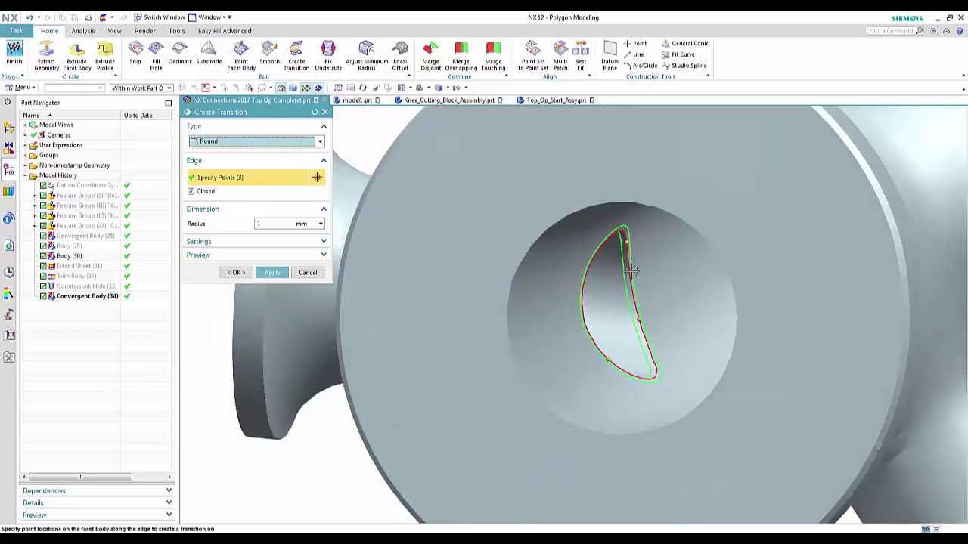
pyautogui.click(234, 272)
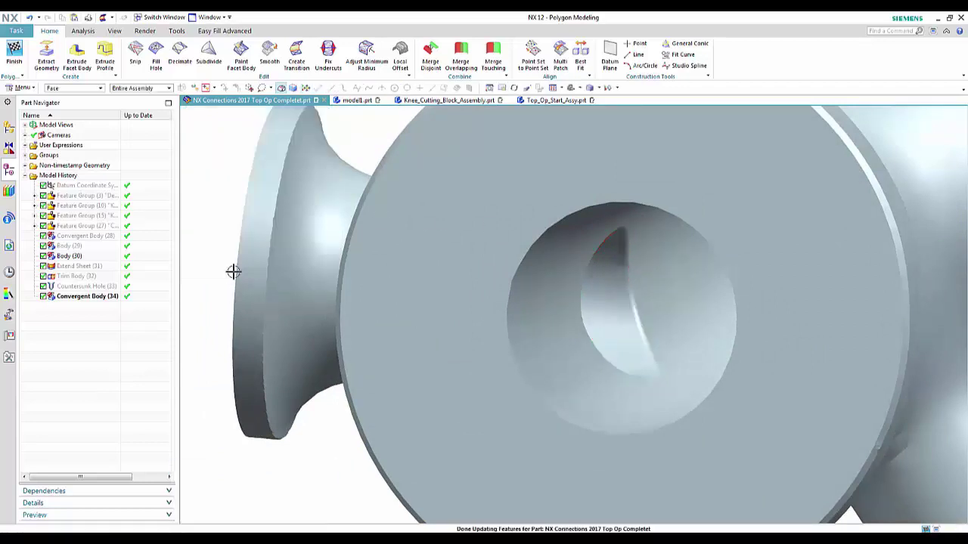
# Finish the Polygon Modeling task and return to the Modeling environment
pyautogui.scroll(-3, 610, 301)
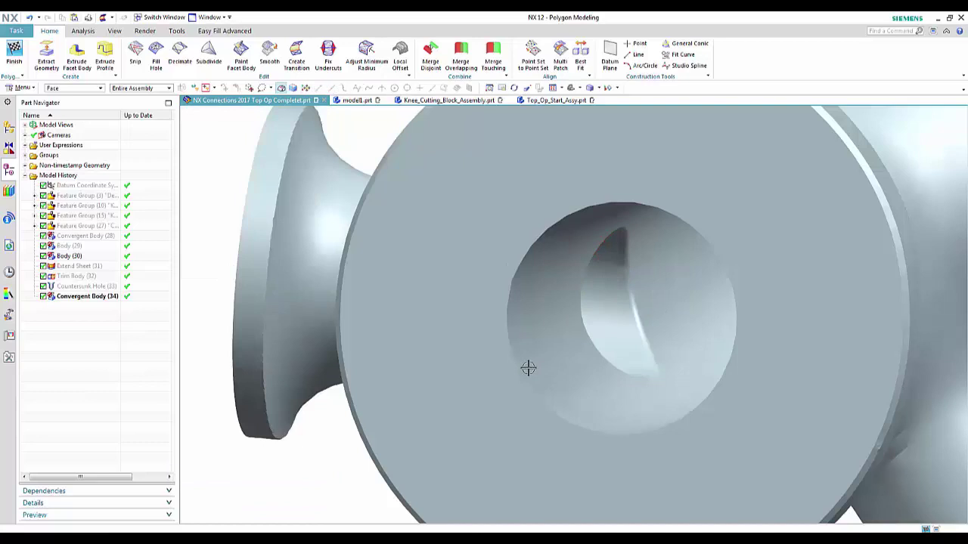
pyautogui.press('Home')
pyautogui.scroll(-5, 528, 369)
pyautogui.moveTo(423, 373); pyautogui.dragTo(426, 312, button='middle')
pyautogui.scroll(-3, 415, 316)
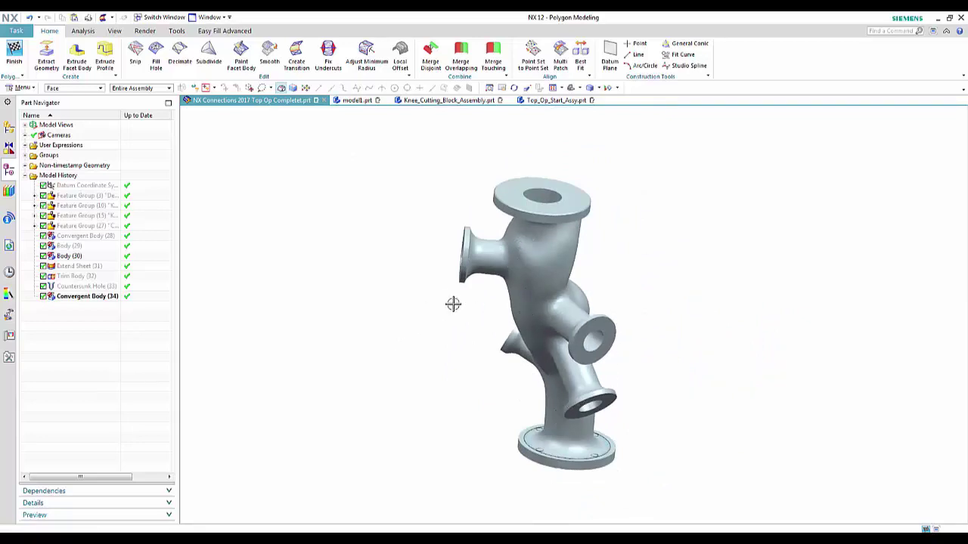
pyautogui.moveTo(454, 304); pyautogui.dragTo(424, 307, button='middle')
pyautogui.click(14, 54)
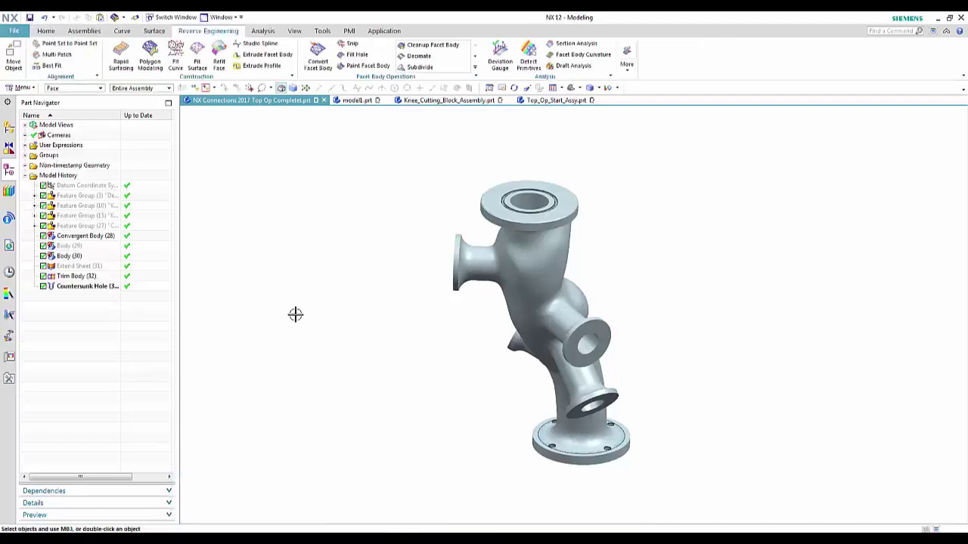
pyautogui.scroll(-2, 538, 214)
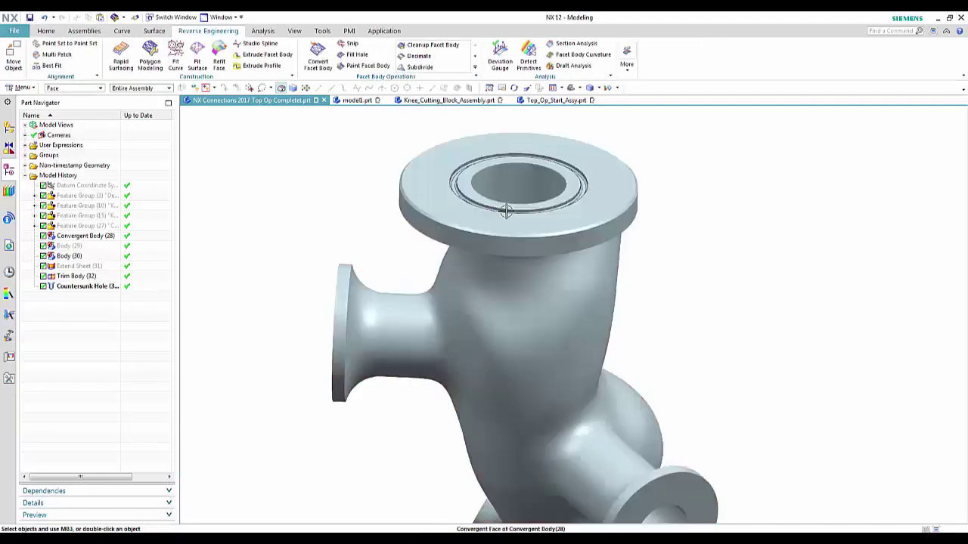
pyautogui.scroll(2, 391, 374)
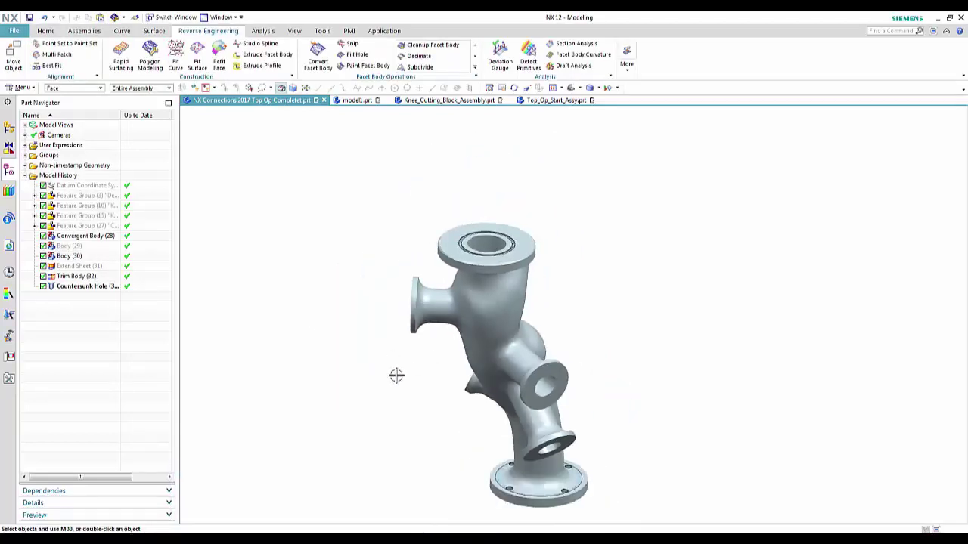
pyautogui.keyDown('shift'); pyautogui.moveTo(395, 373); pyautogui.dragTo(415, 358, button='middle'); pyautogui.keyUp('shift')
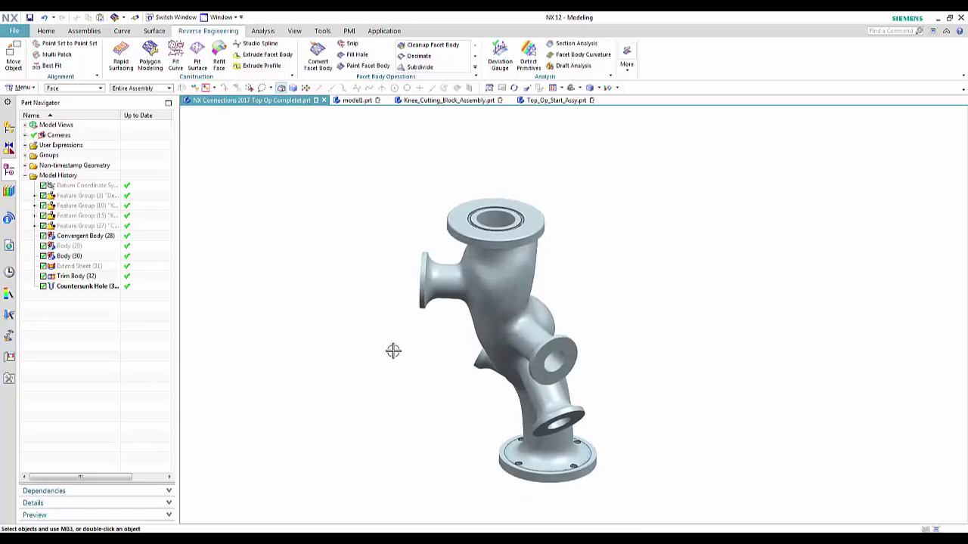